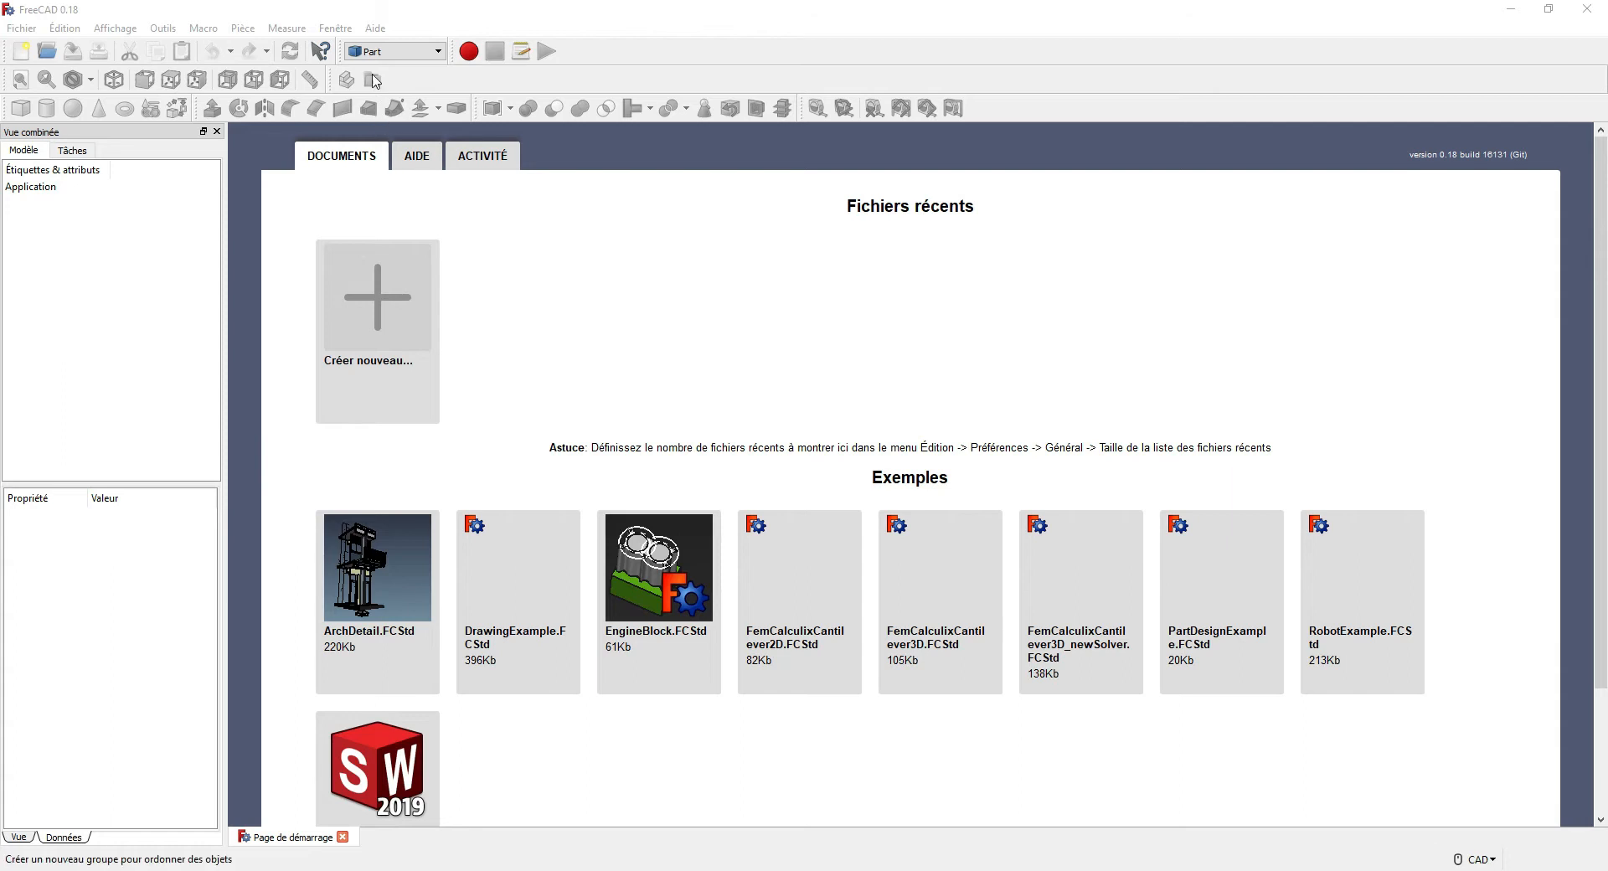
Switch to the Part Design workbench and create a new empty document
click(389, 51)
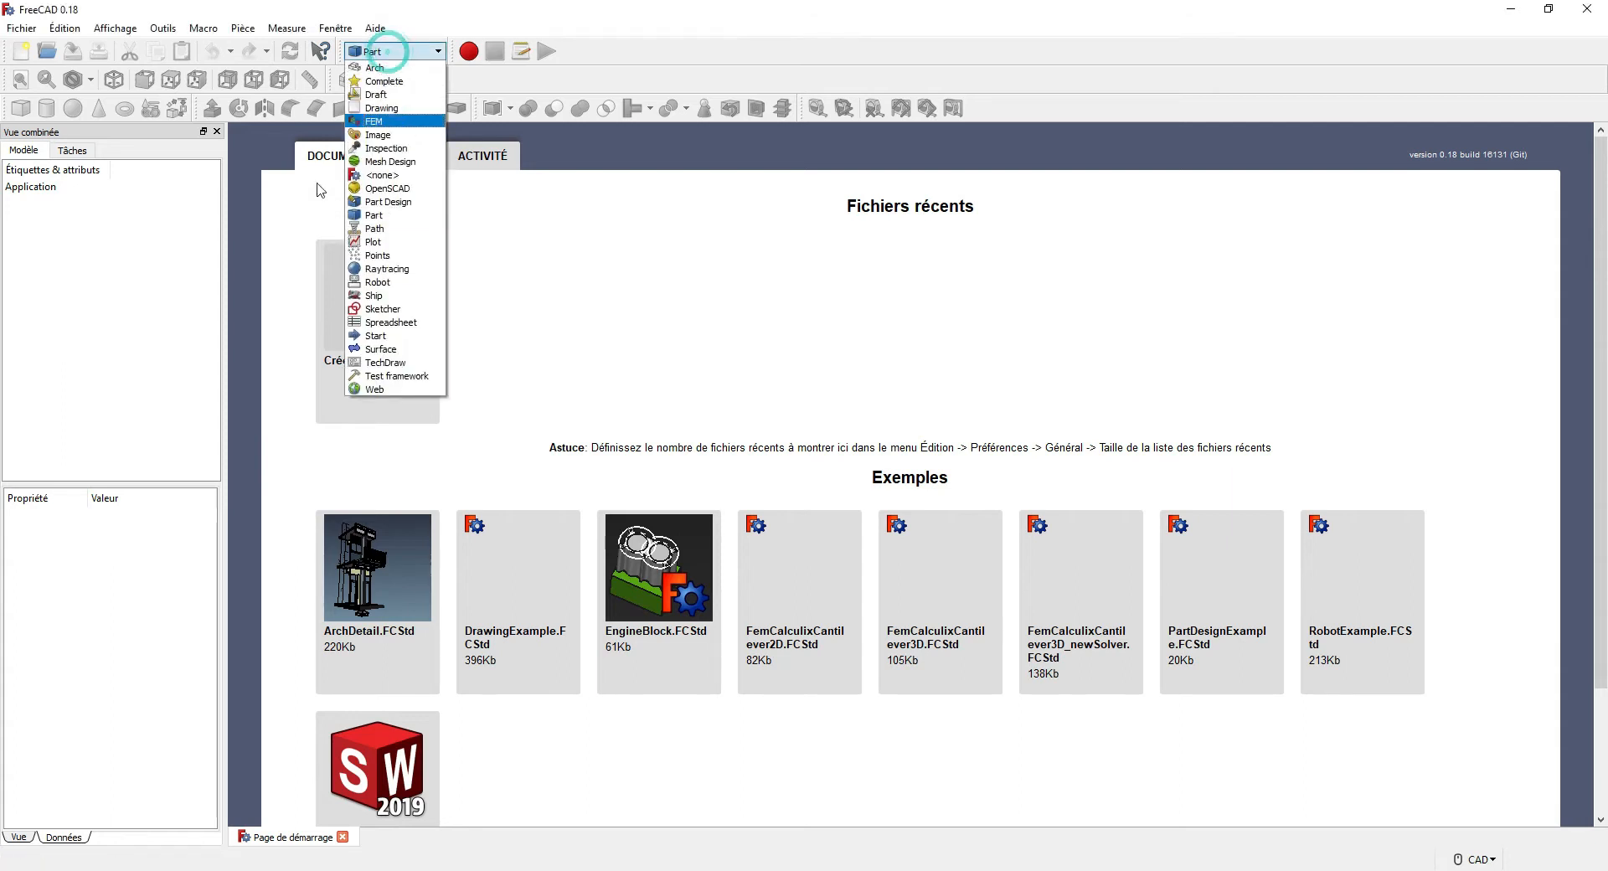
click(381, 201)
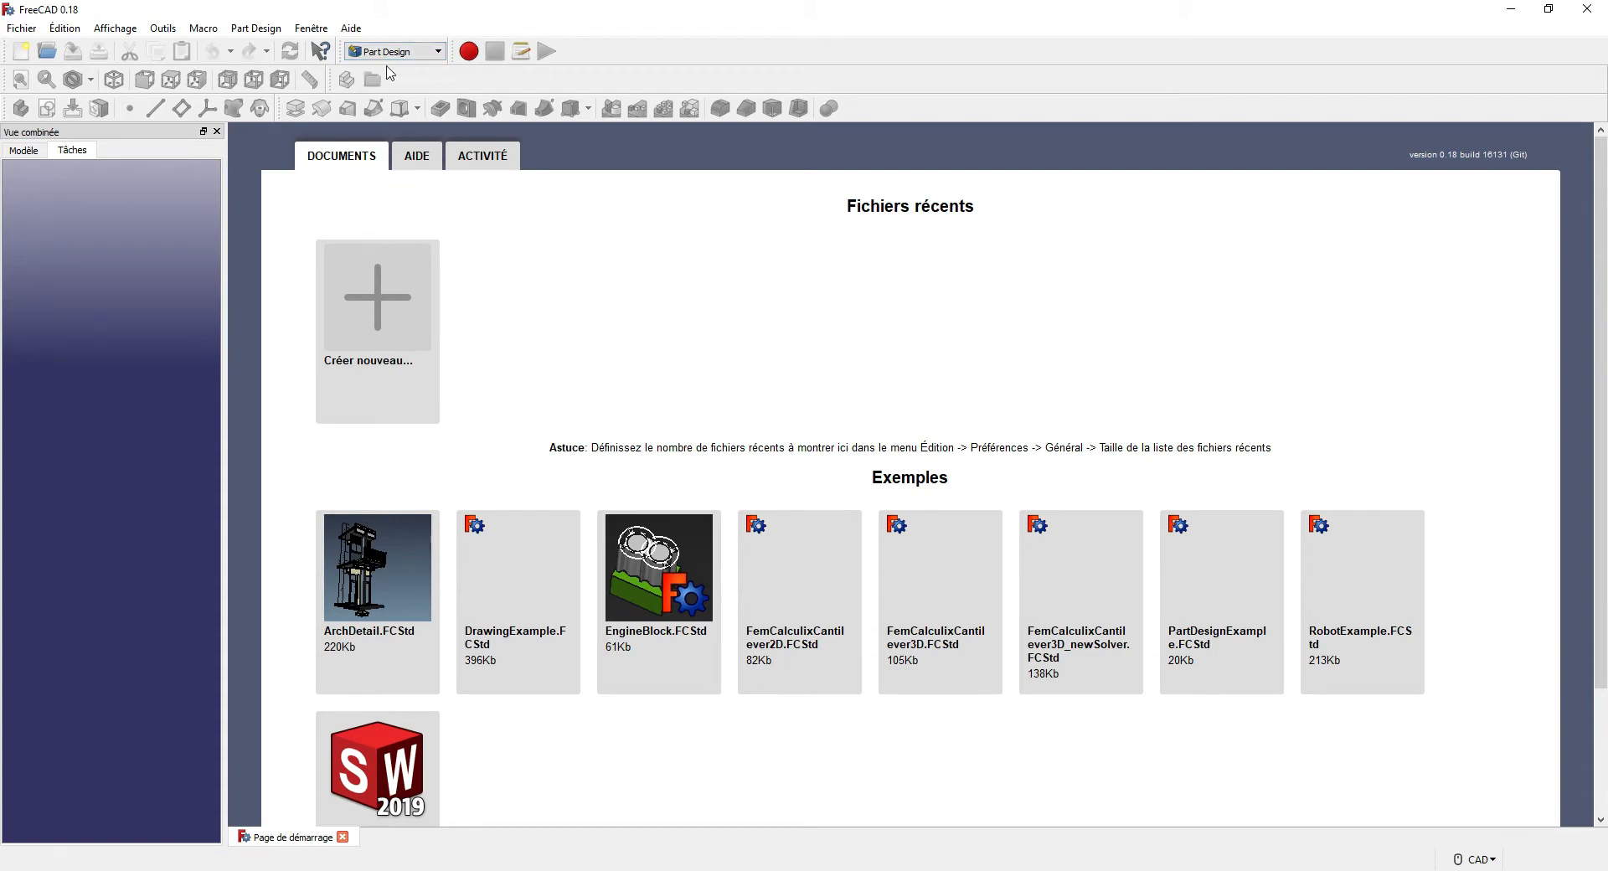
click(20, 52)
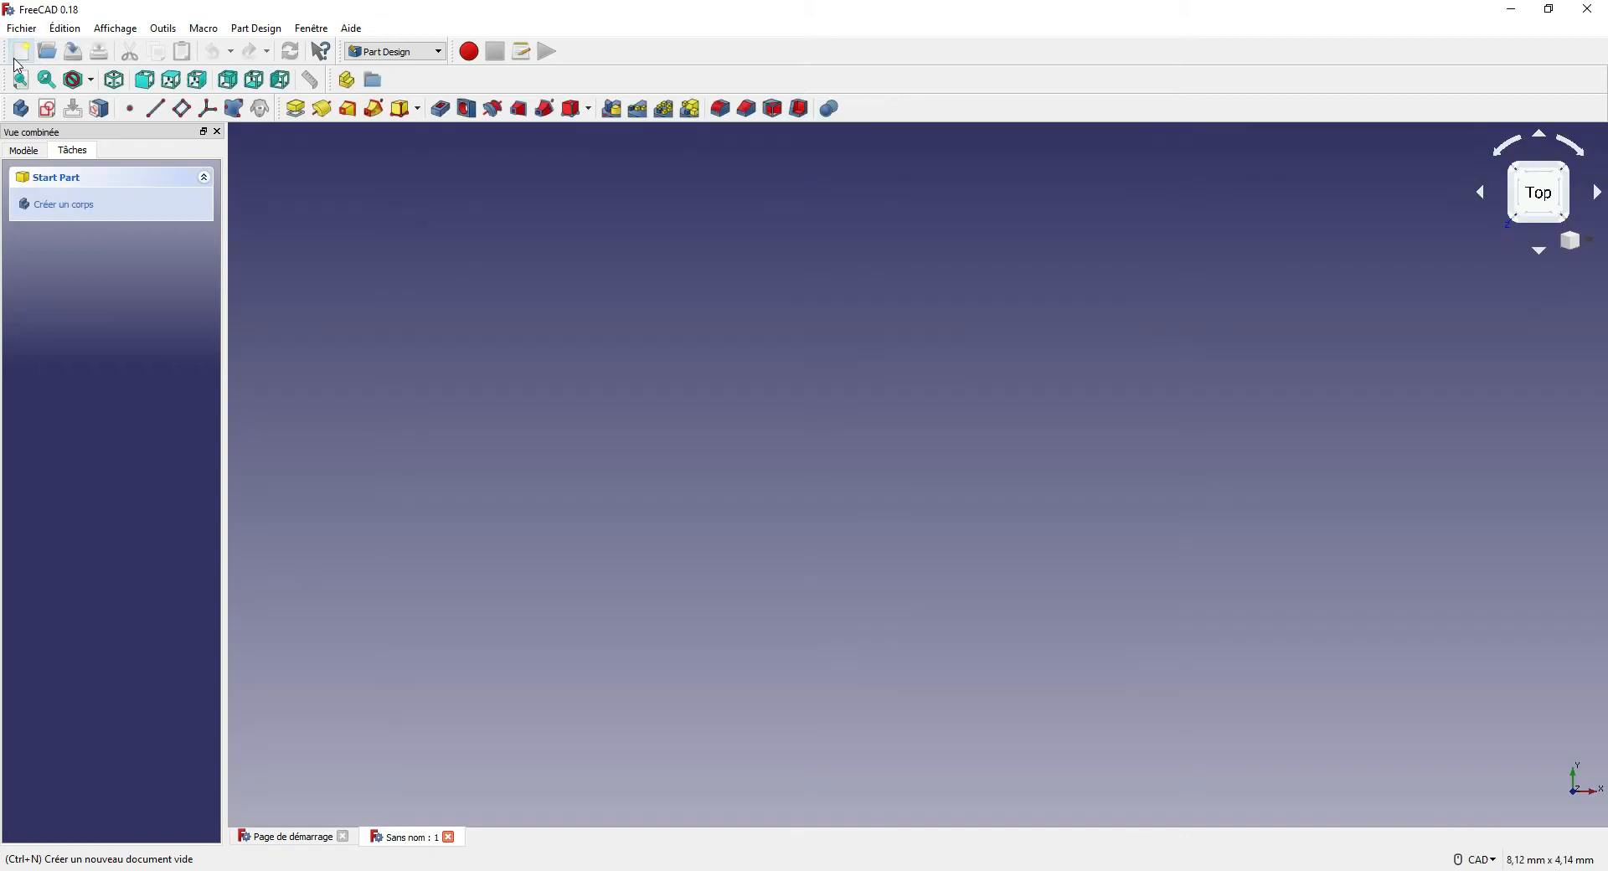
Create a body and start a sketch in it on the XY plane
click(48, 208)
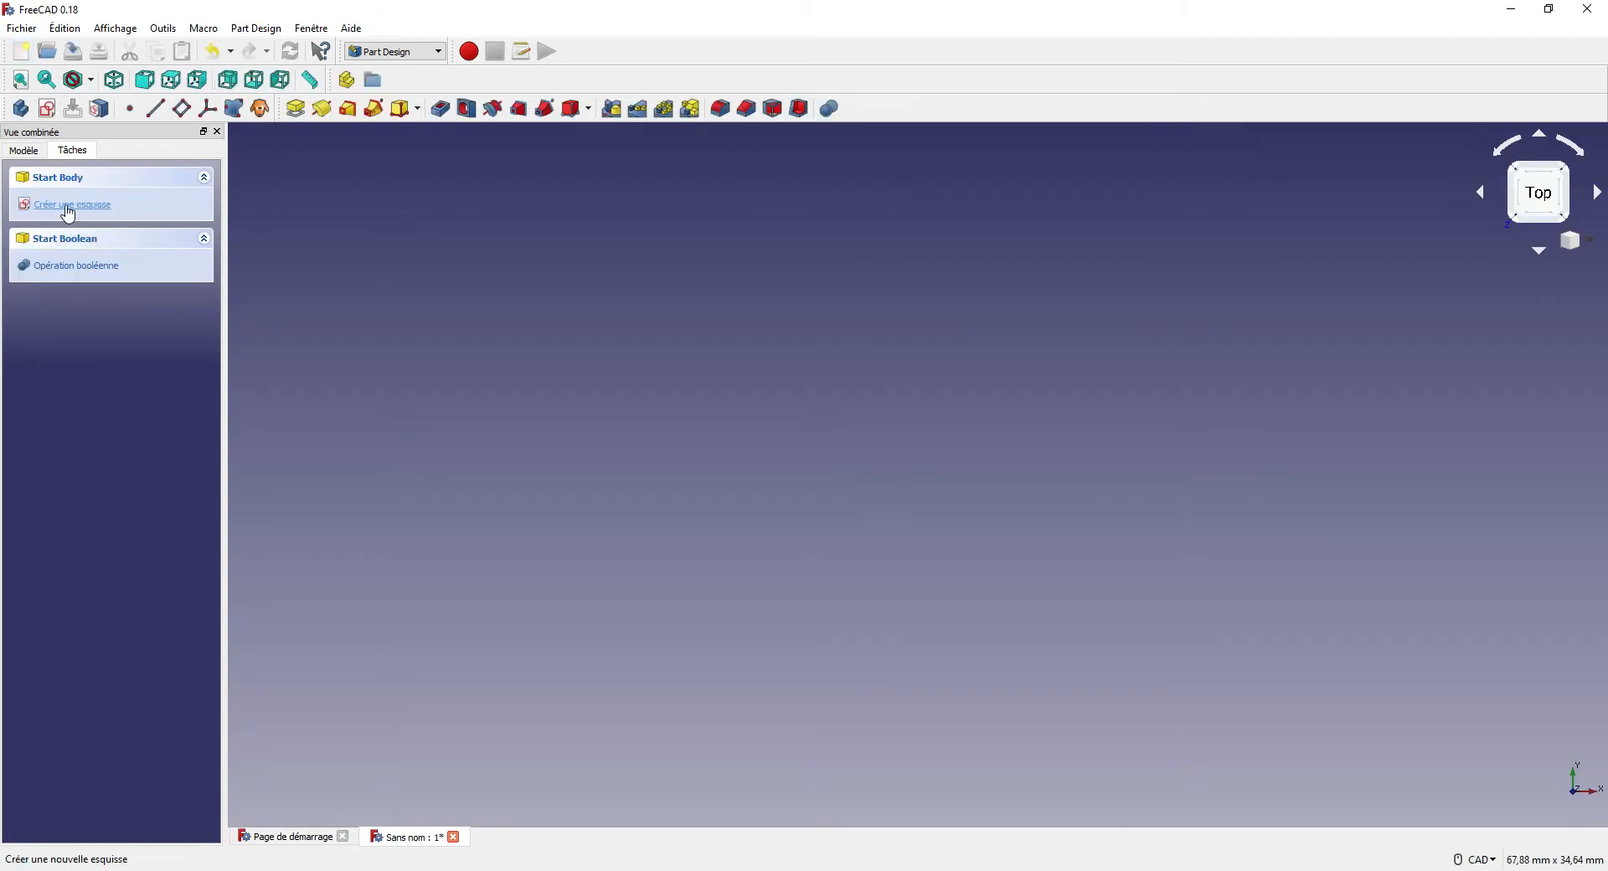
click(65, 208)
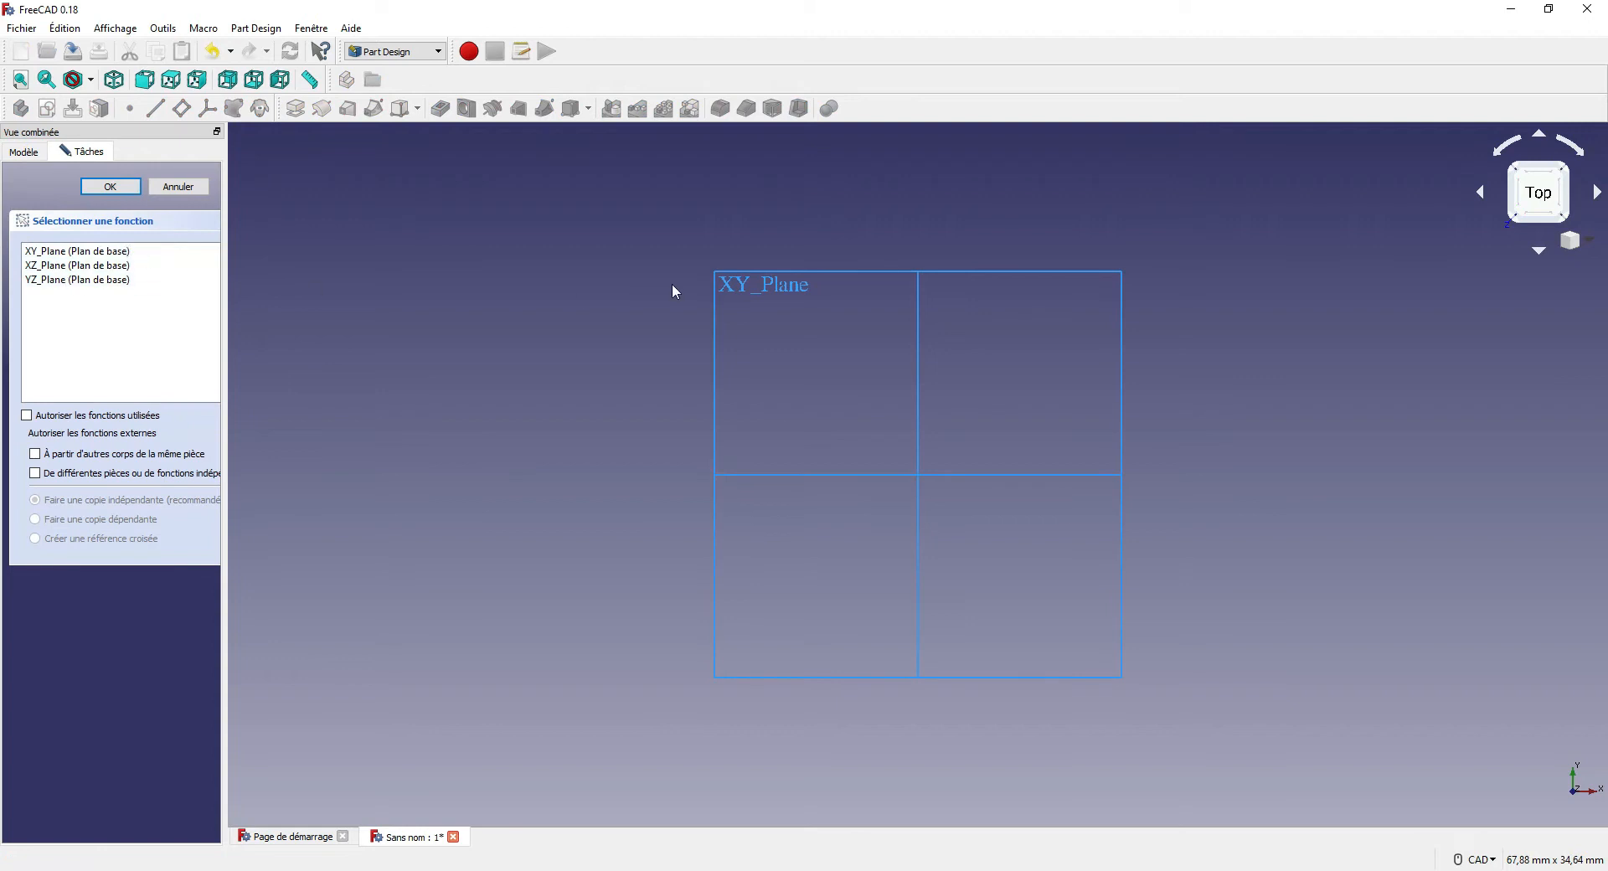
click(141, 251)
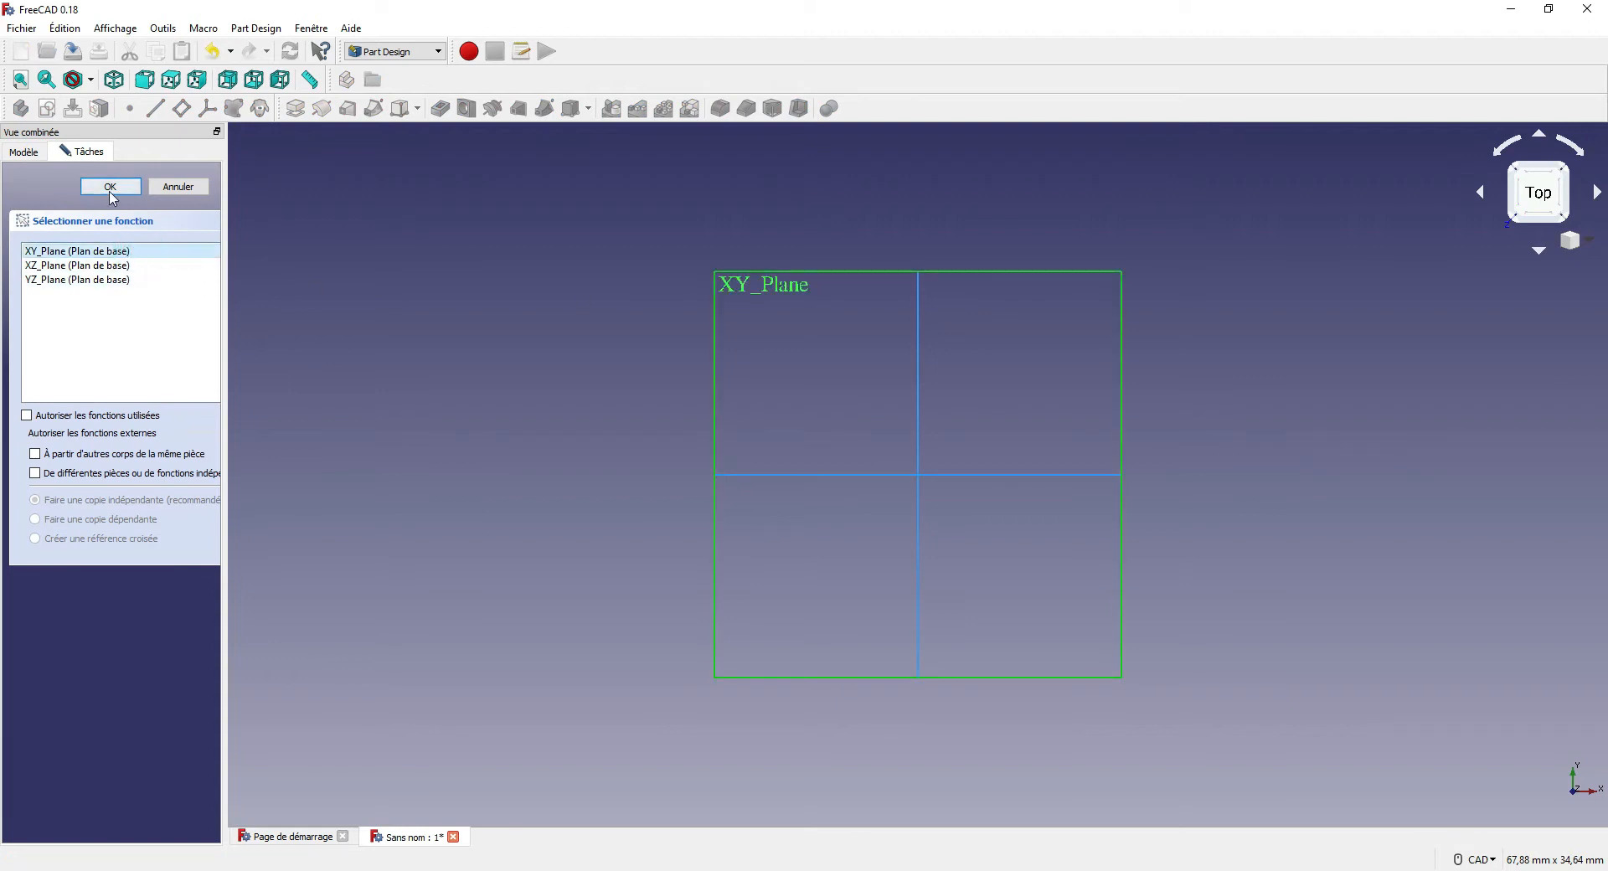
click(110, 189)
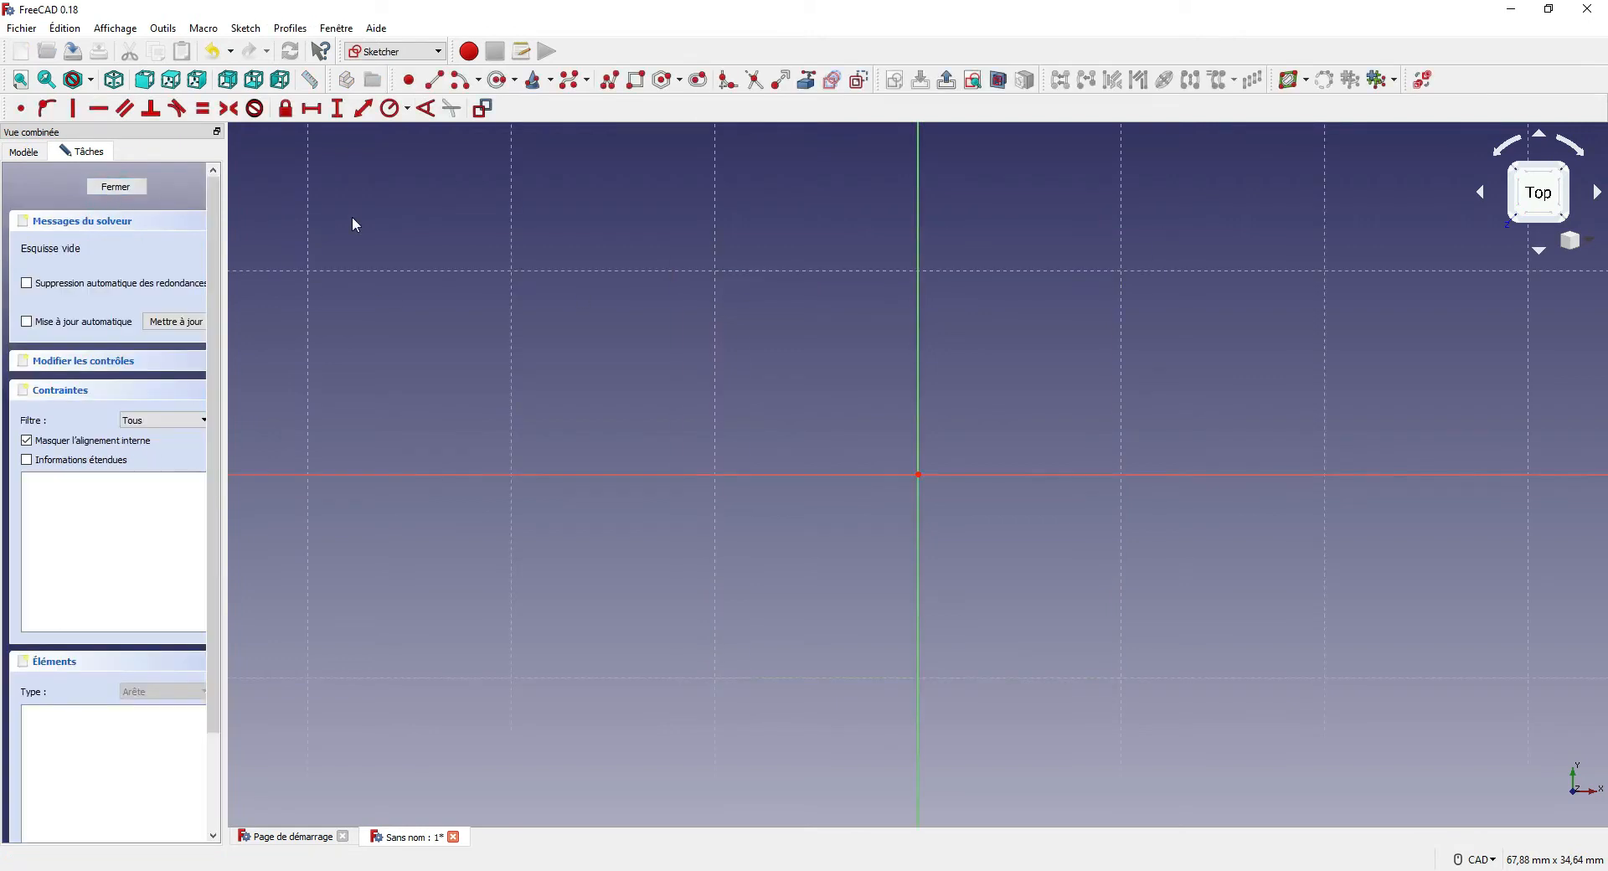
mouse_move(1077, 327)
middle_down()
mouse_move(708, 585)
mouse_move(898, 330)
middle_up()
scroll(837, 402, up, 2)
mouse_move(738, 503)
middle_down()
mouse_move(595, 611)
mouse_move(714, 463)
mouse_move(790, 405)
mouse_move(684, 523)
mouse_move(751, 420)
mouse_move(622, 532)
mouse_move(707, 481)
mouse_move(944, 391)
mouse_move(901, 323)
mouse_move(607, 574)
mouse_move(610, 531)
mouse_move(654, 544)
middle_up()
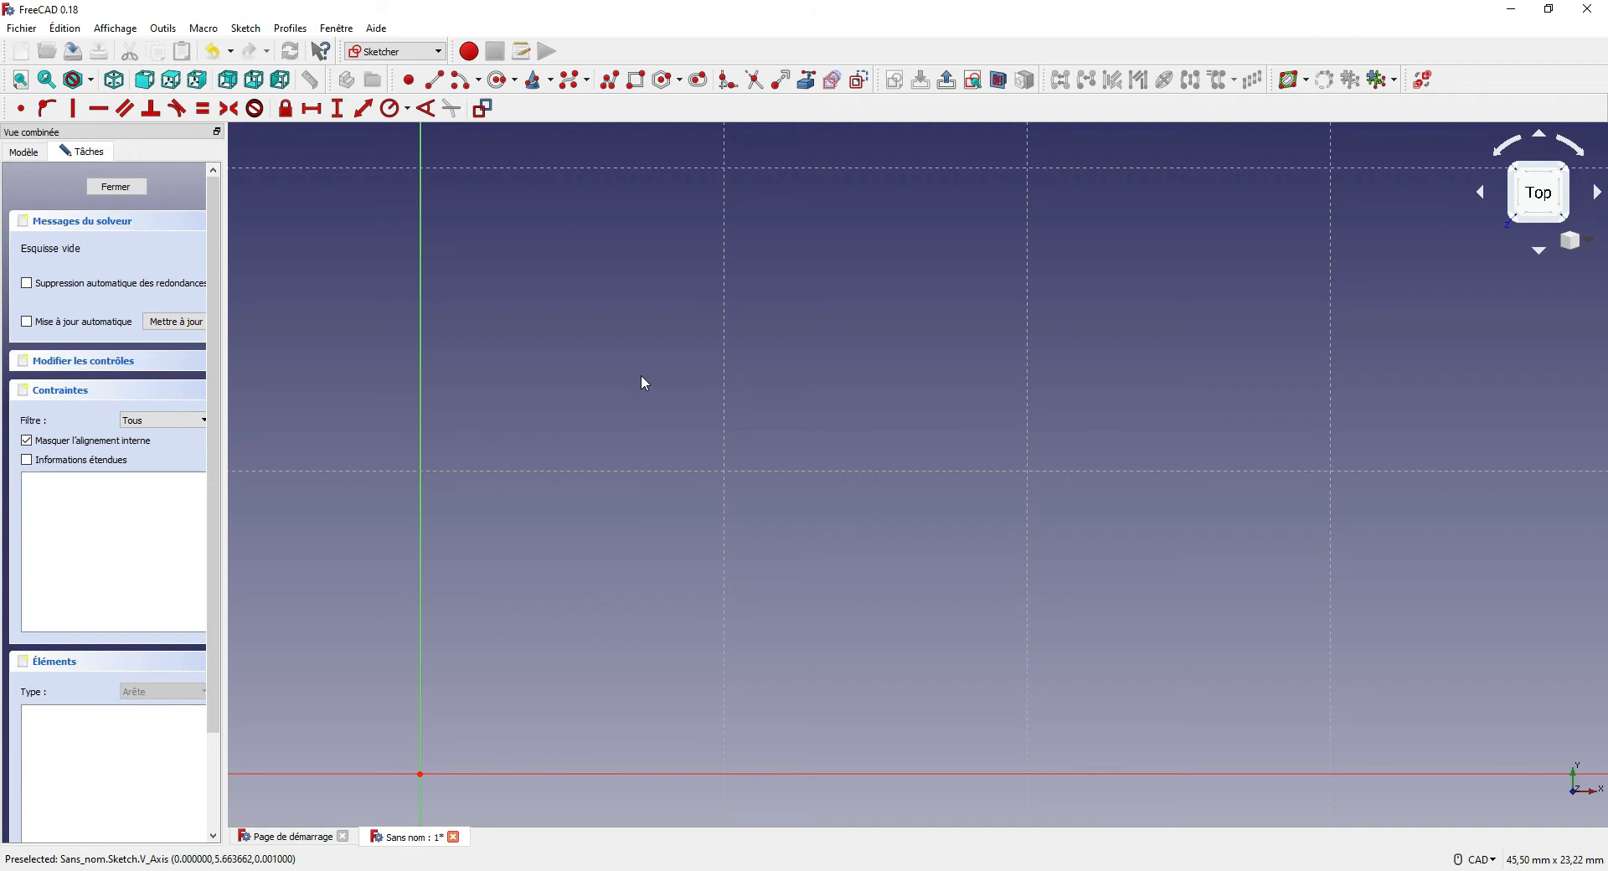
scroll(641, 374, down, 3)
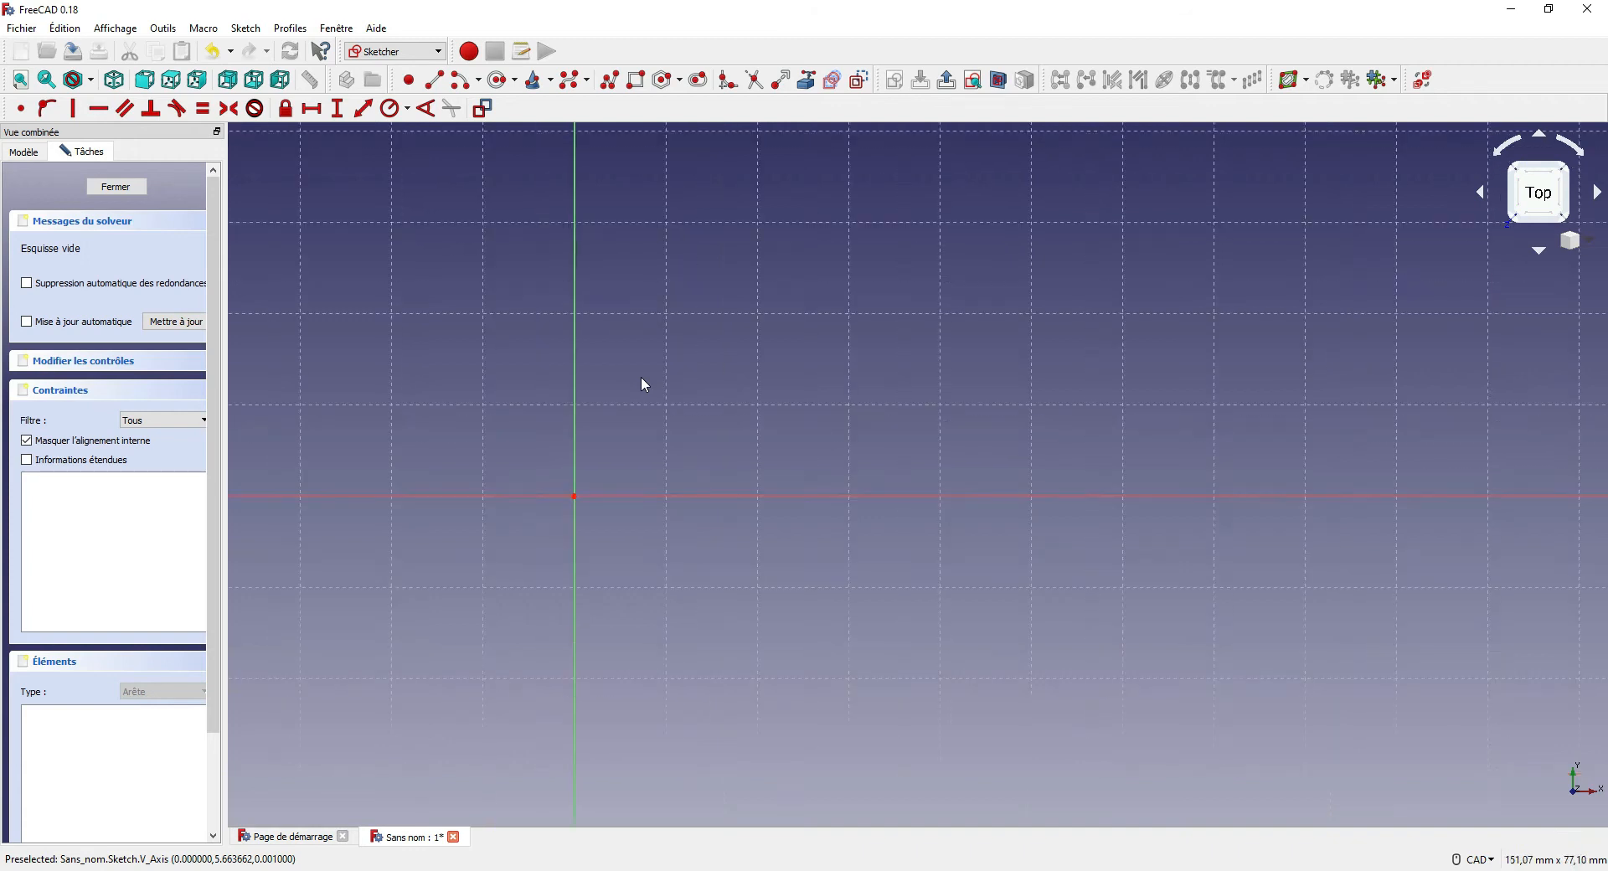
scroll(640, 377, up, 2)
scroll(641, 377, down, 6)
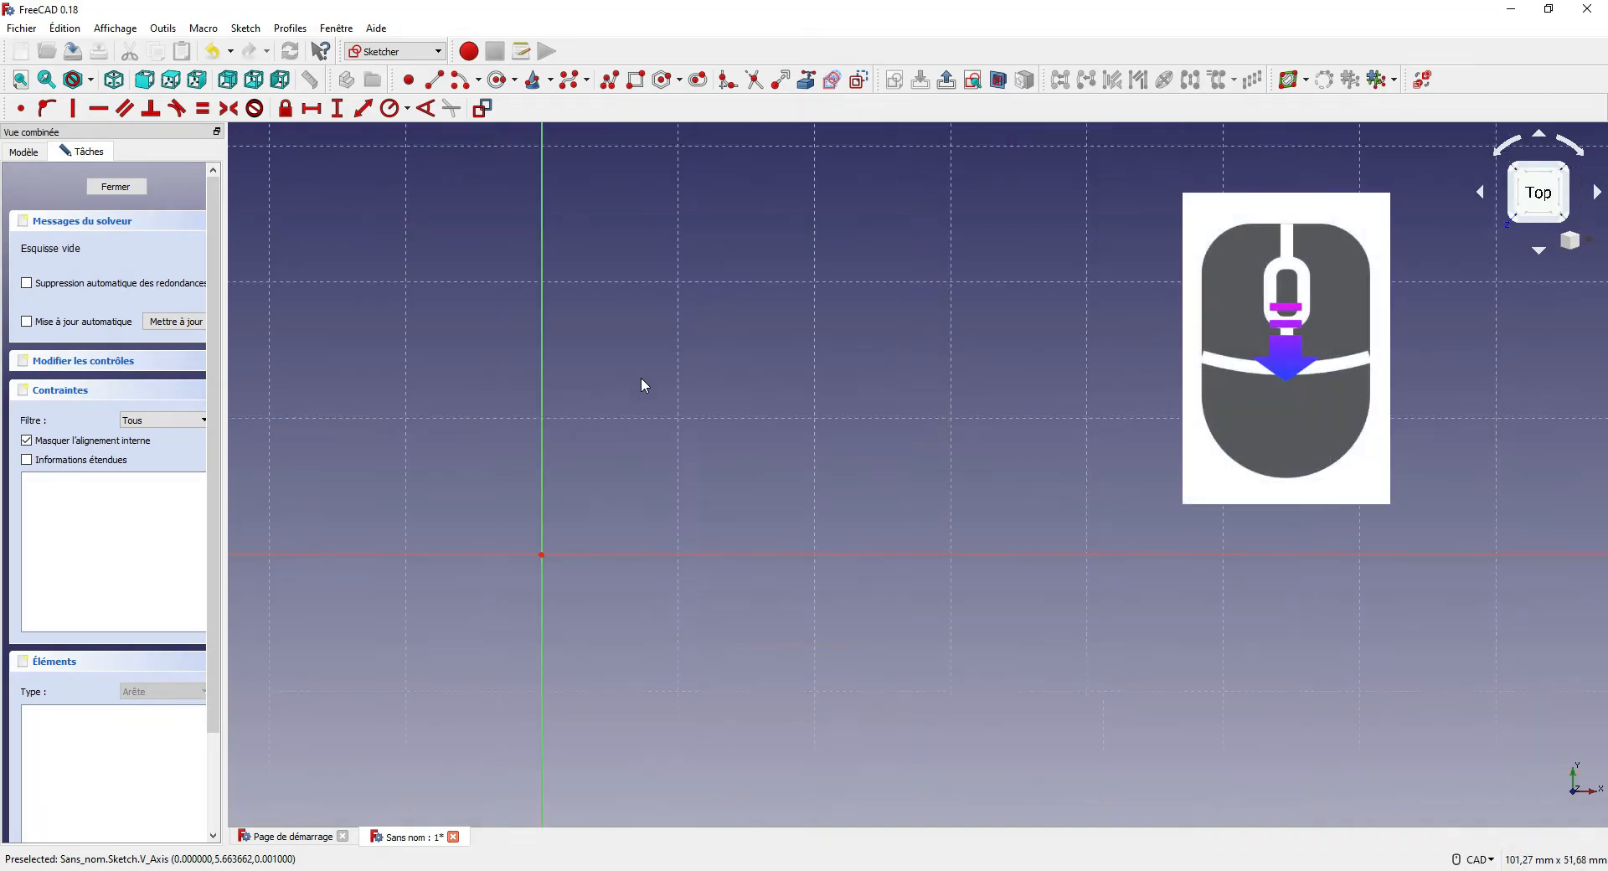
scroll(642, 383, up, 4)
scroll(643, 388, down, 6)
Sketch a closed right triangle from the origin with a polyline, about 19 mm along the horizontal axis and 27 mm up the vertical axis
scroll(643, 391, up, 3)
middle_drag(652, 374, 538, 575)
scroll(538, 574, up, 2)
middle_drag(526, 286, 574, 374)
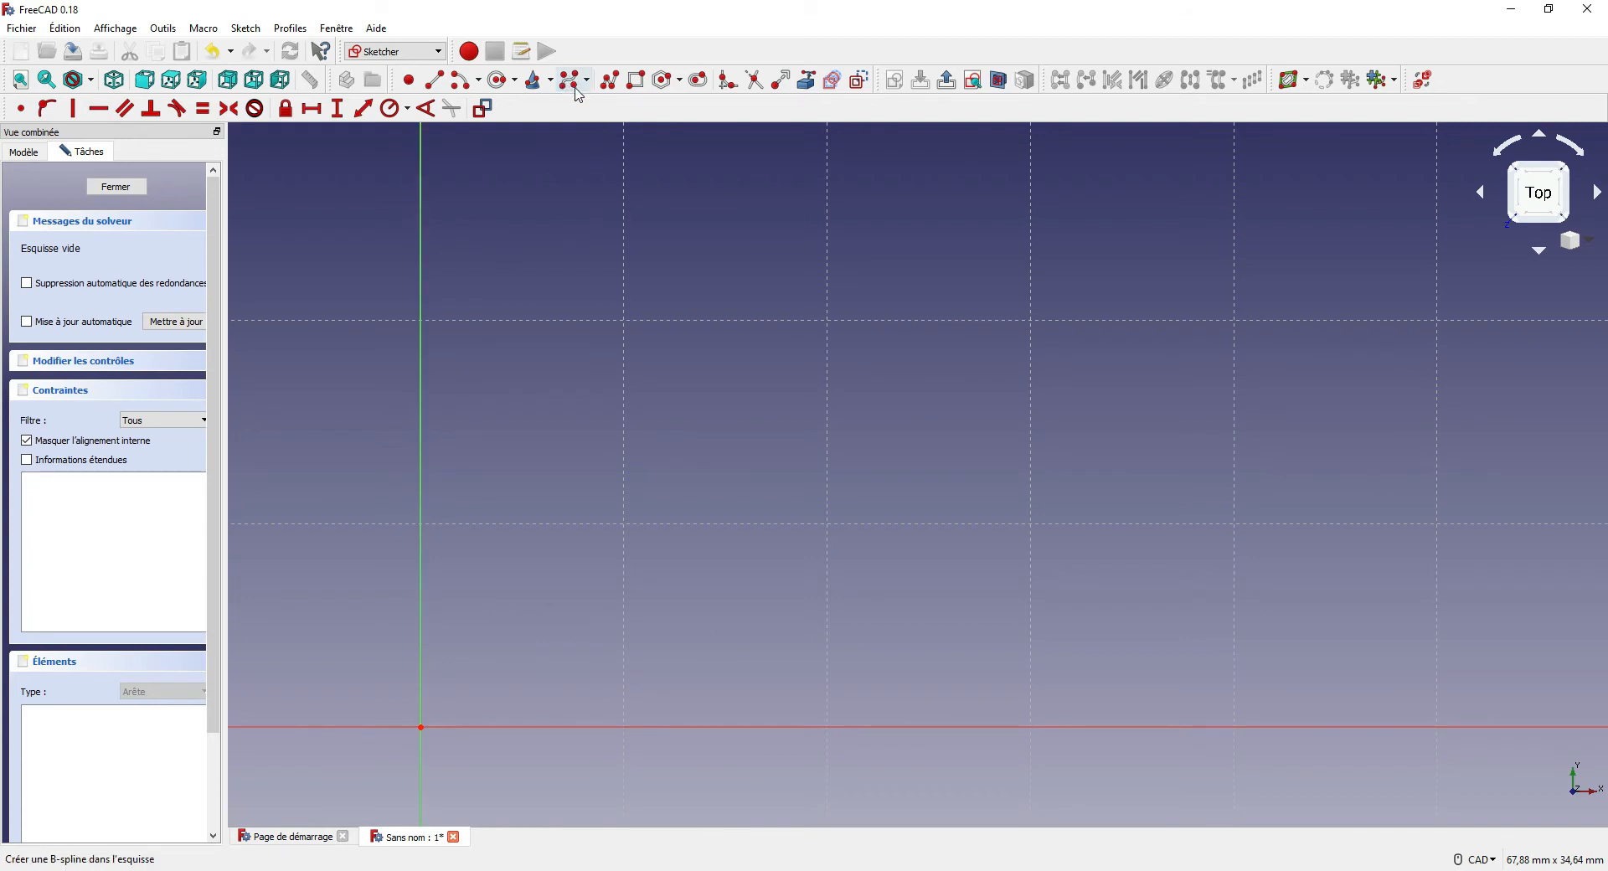
click(610, 79)
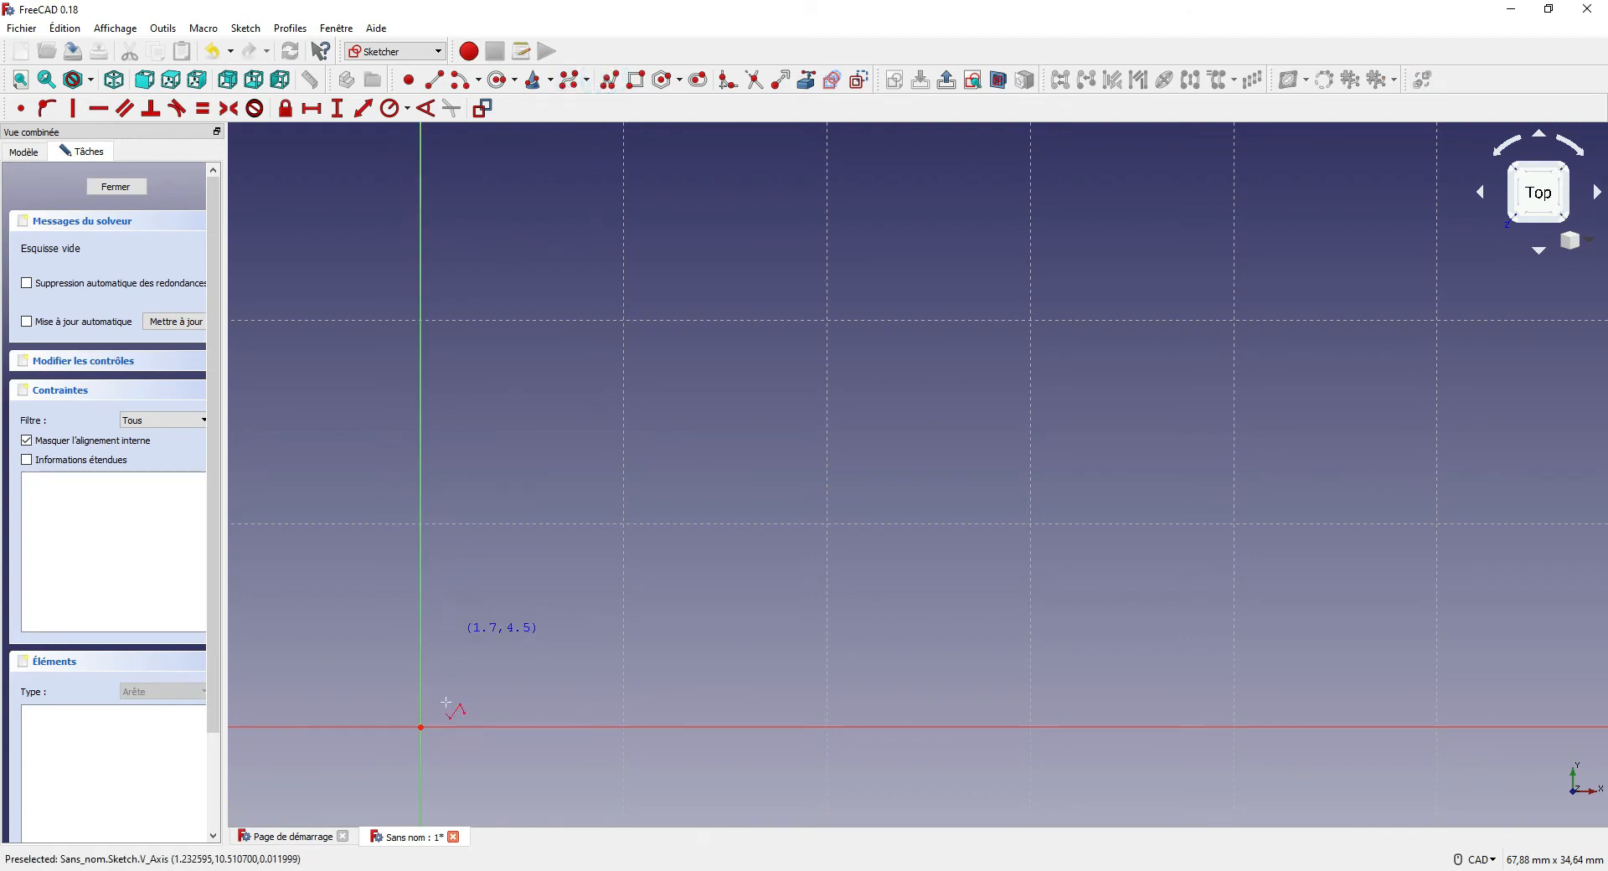
click(420, 727)
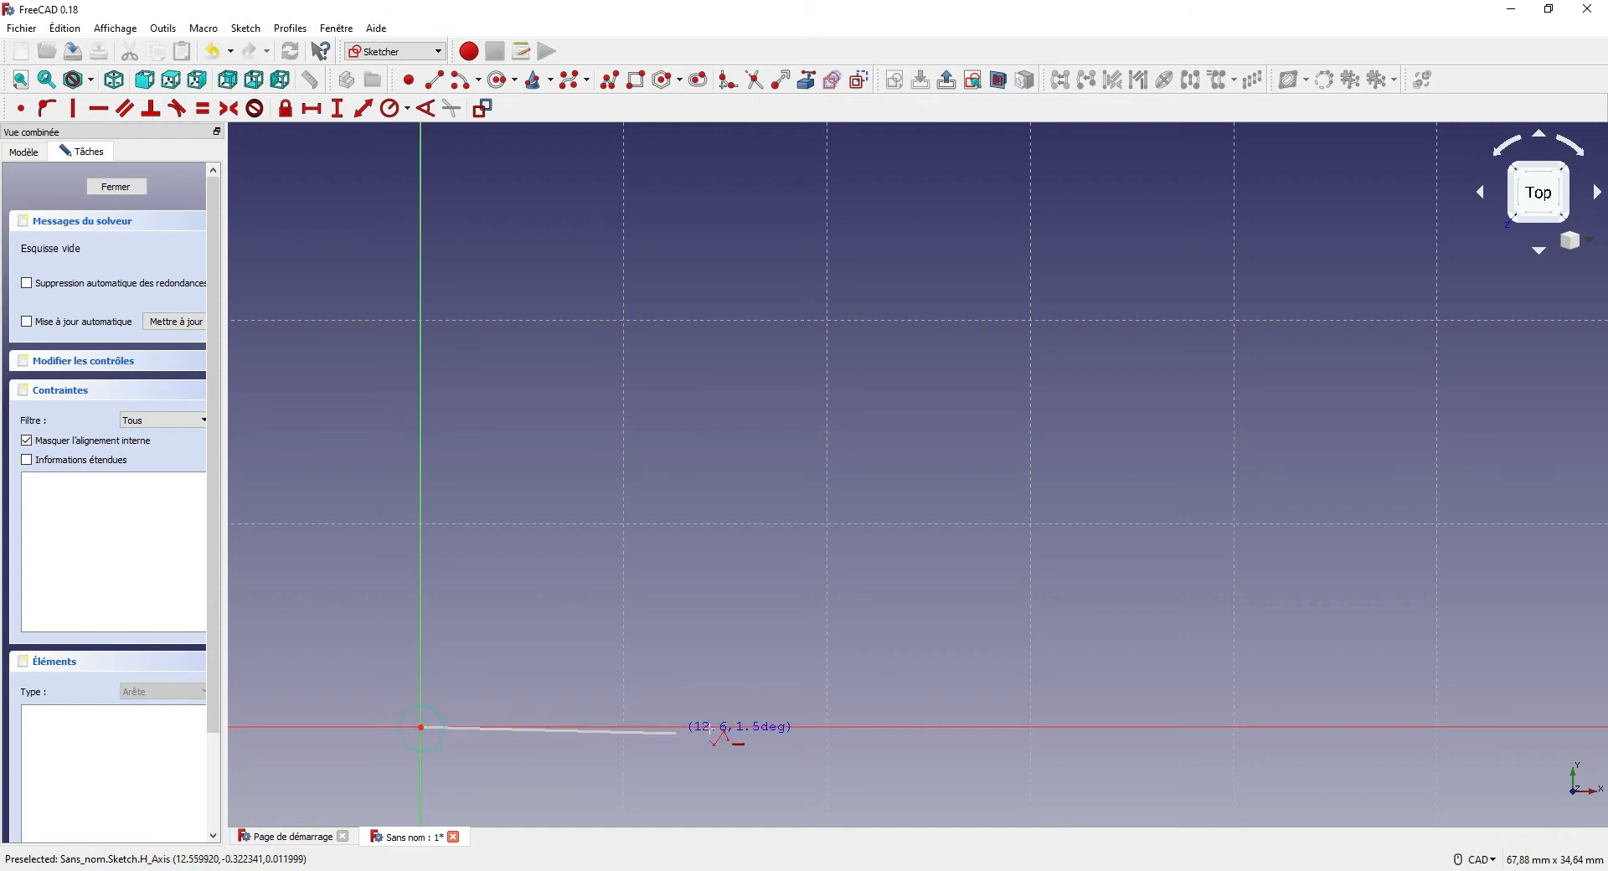
click(807, 727)
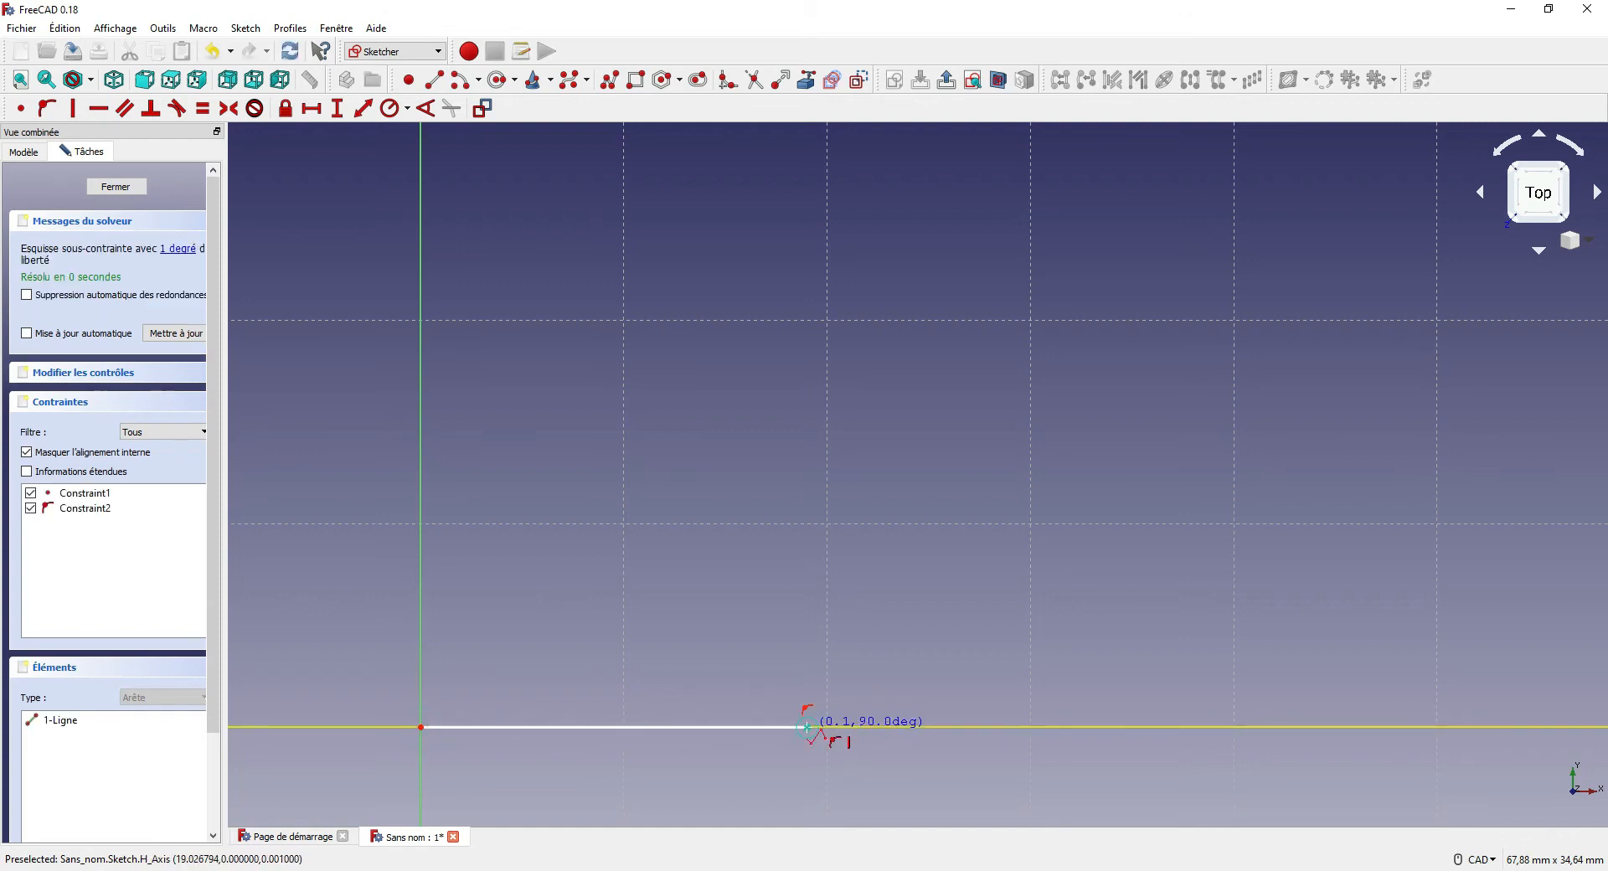
click(420, 172)
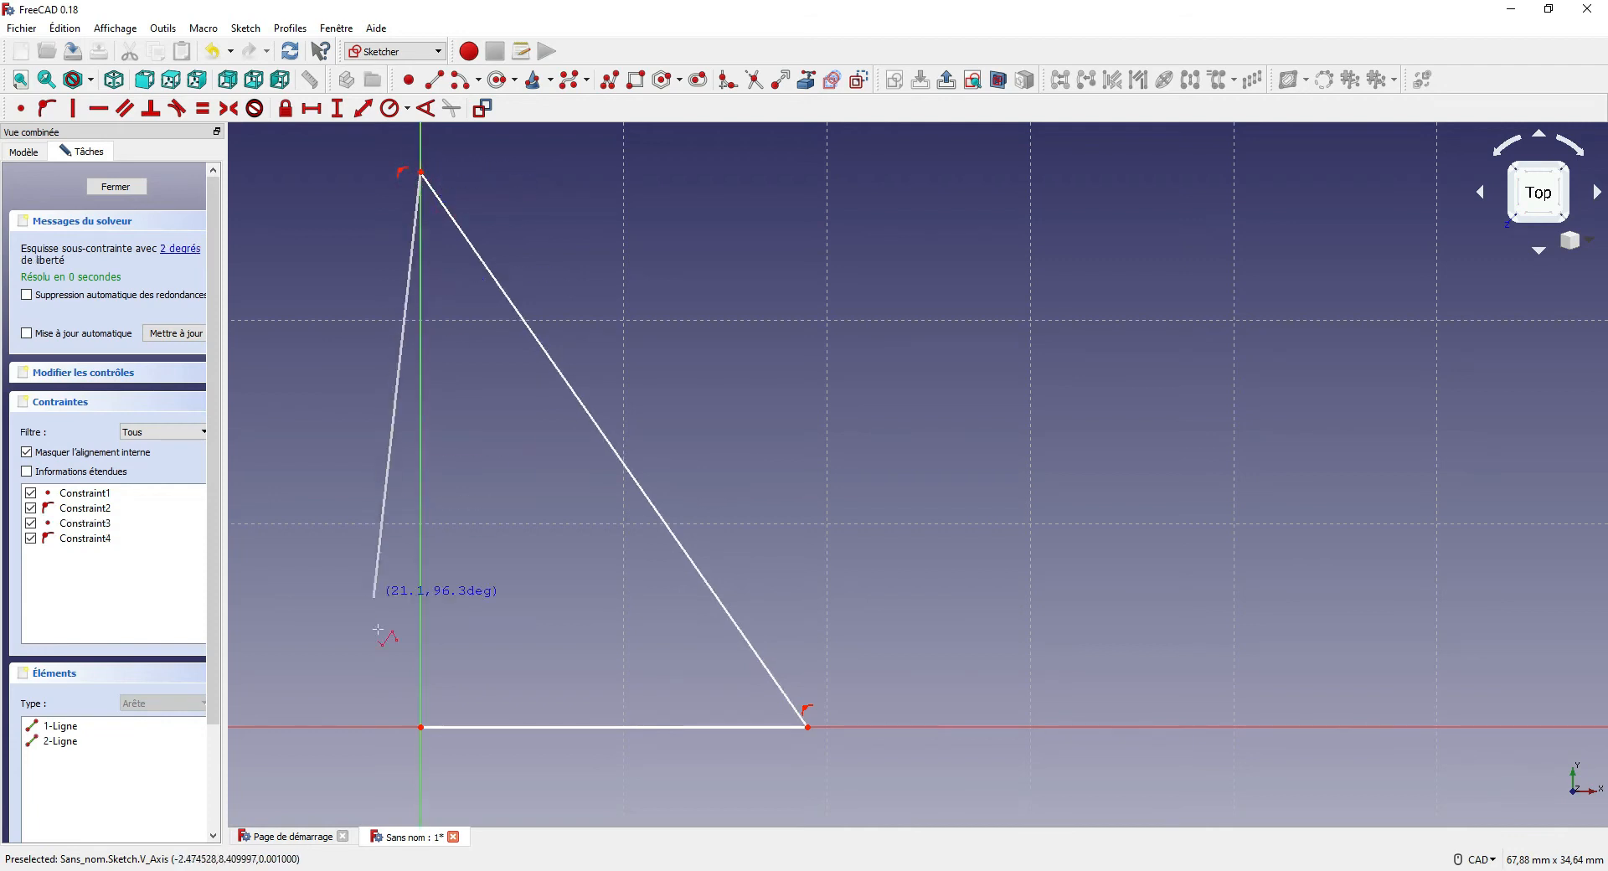
click(420, 727)
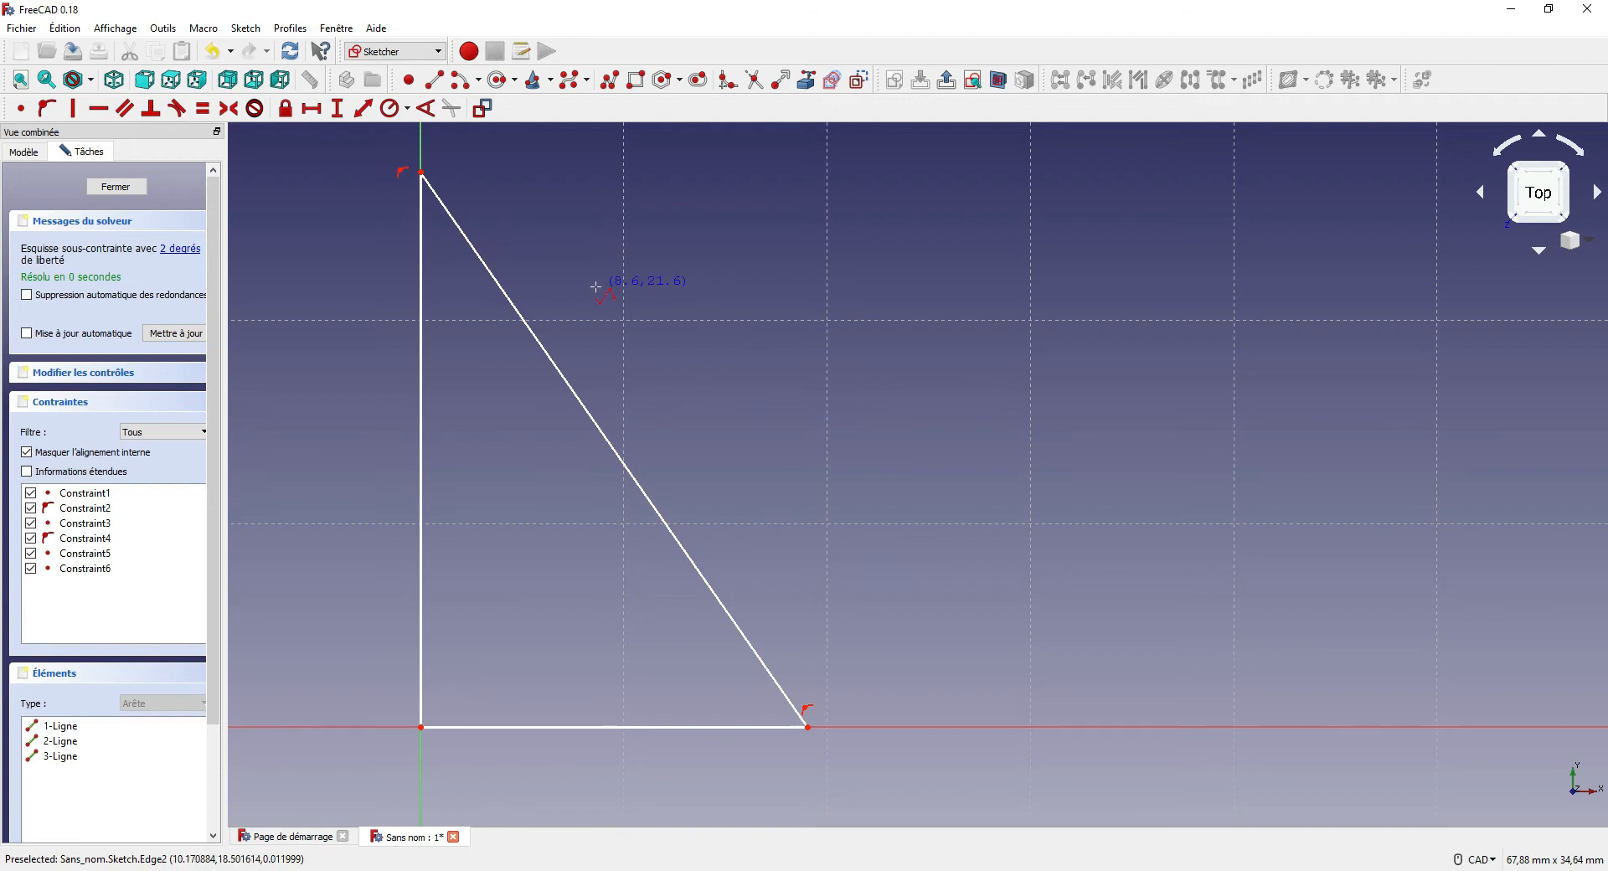
key(Escape)
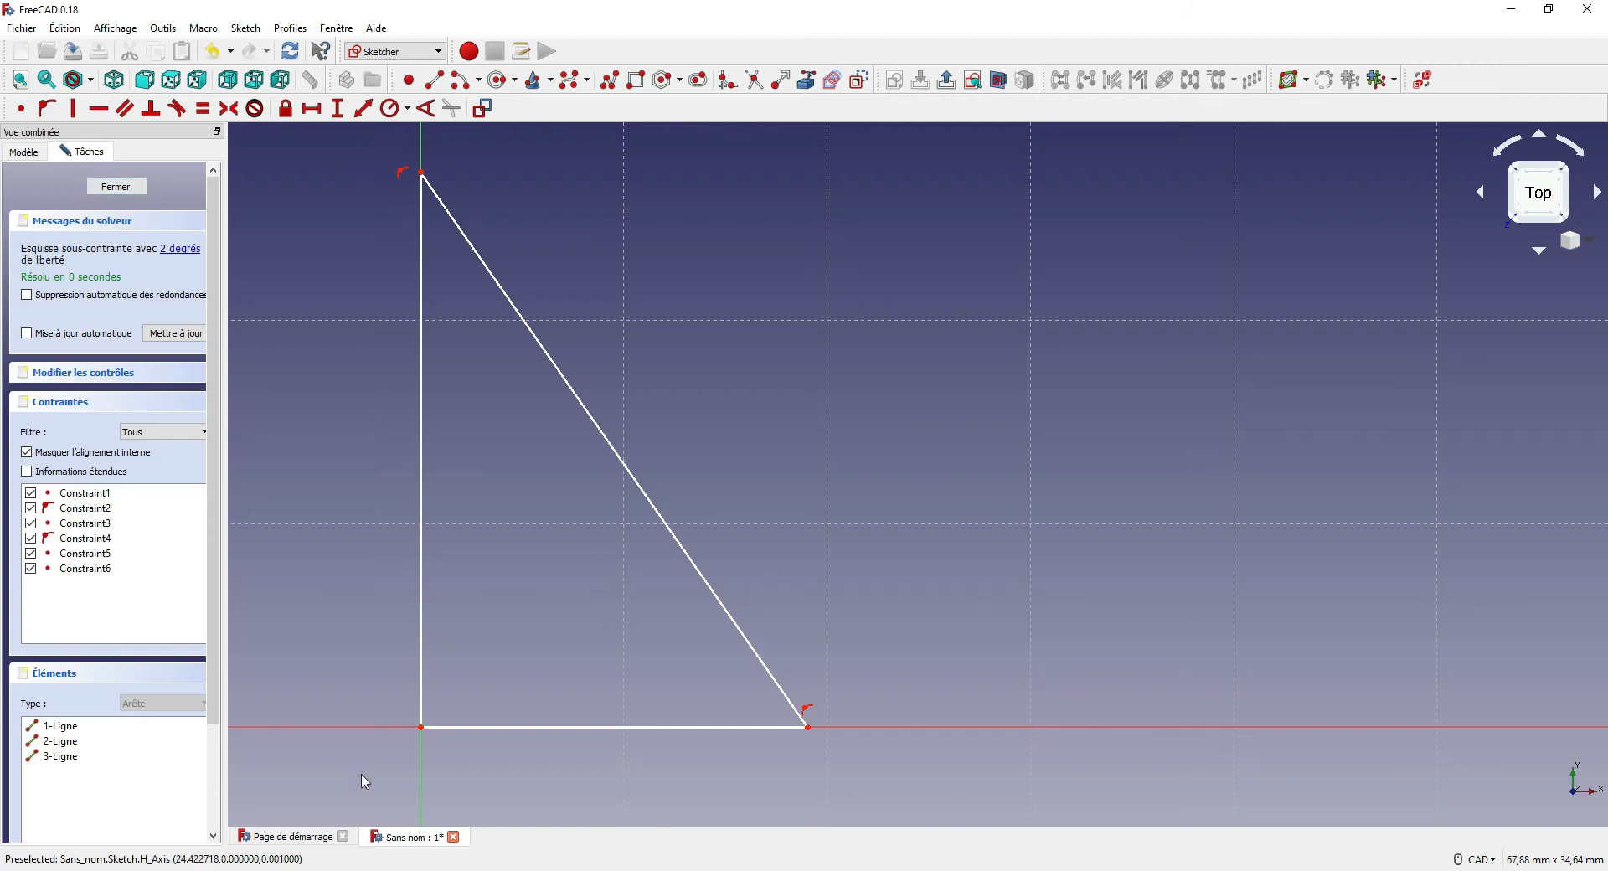
Move the triangle's apex up the vertical axis to about 28.7 mm and close the sketch
drag(428, 178, 427, 149)
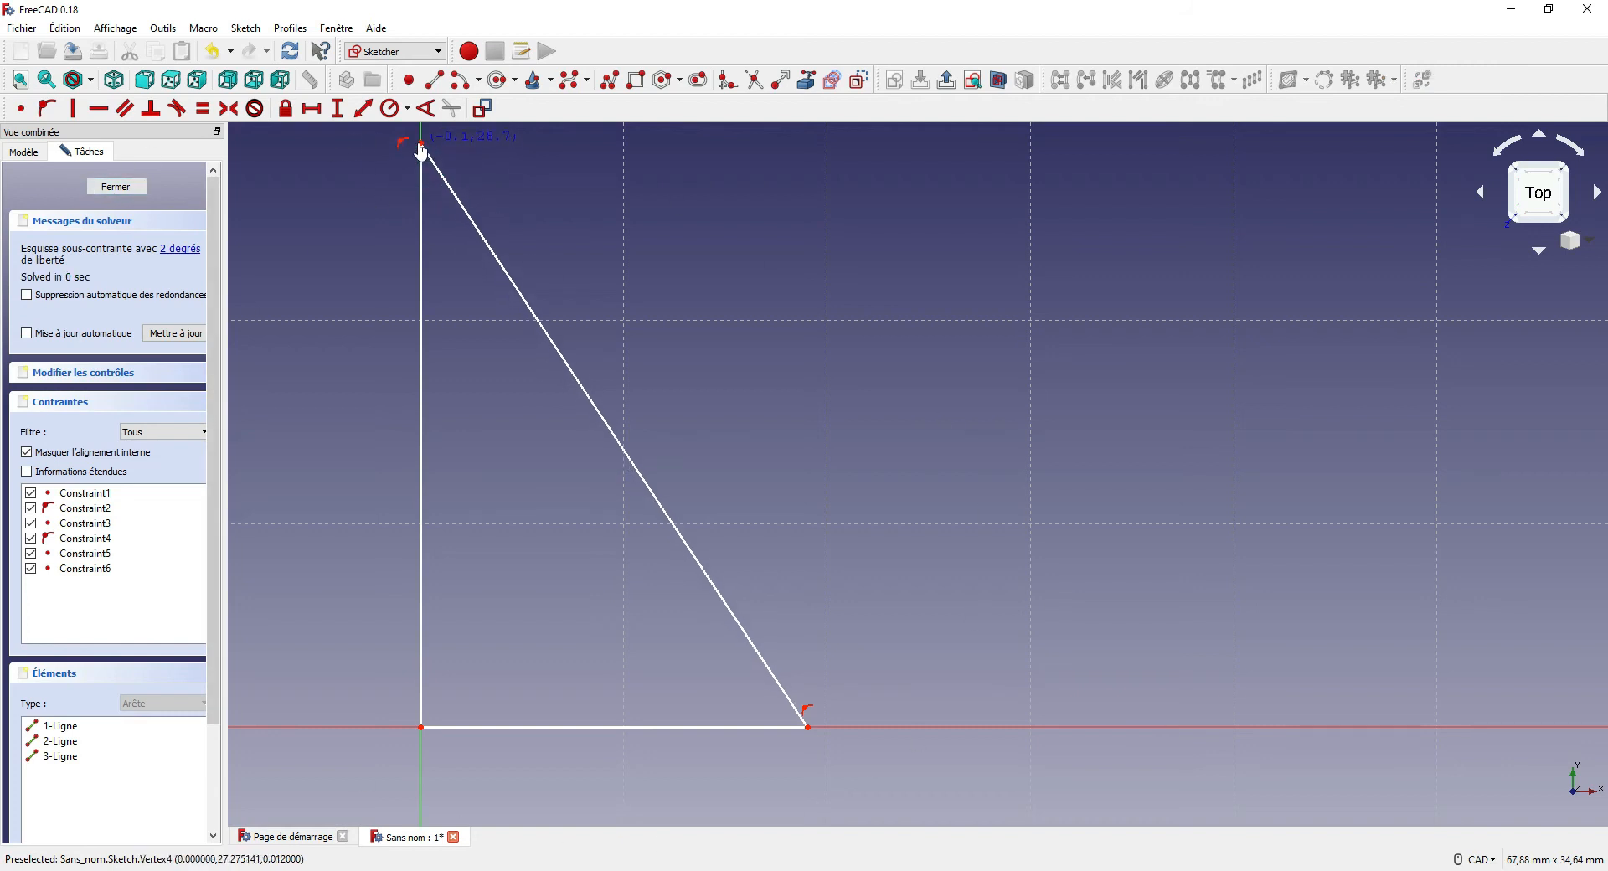
click(115, 187)
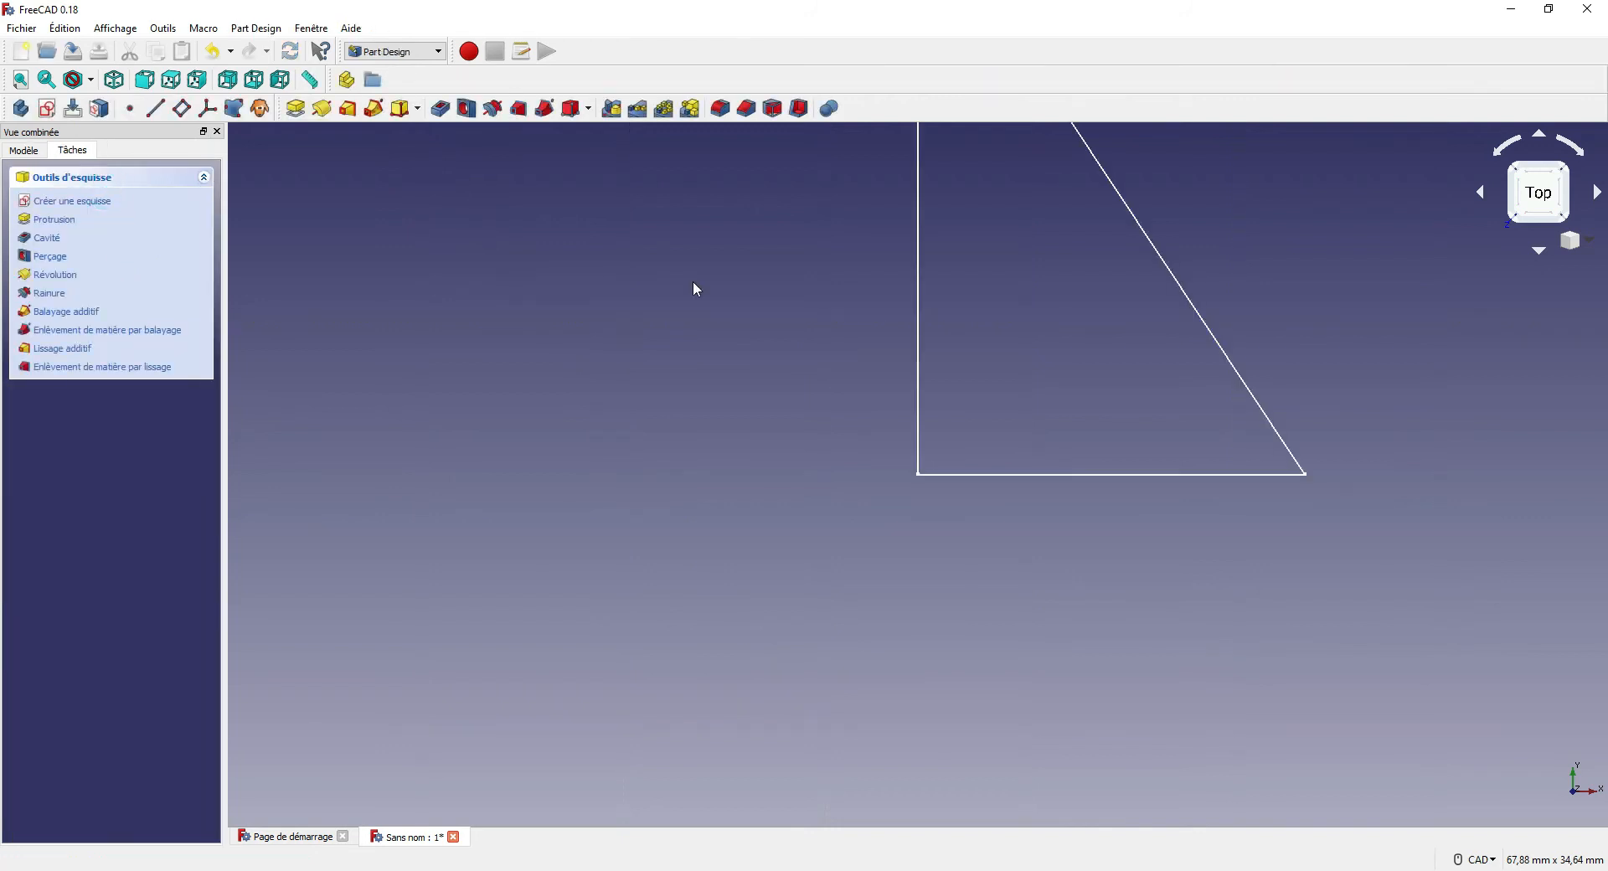
Revolve the triangle 360° about the vertical sketch axis to form a solid cone
scroll(732, 546, down, 2)
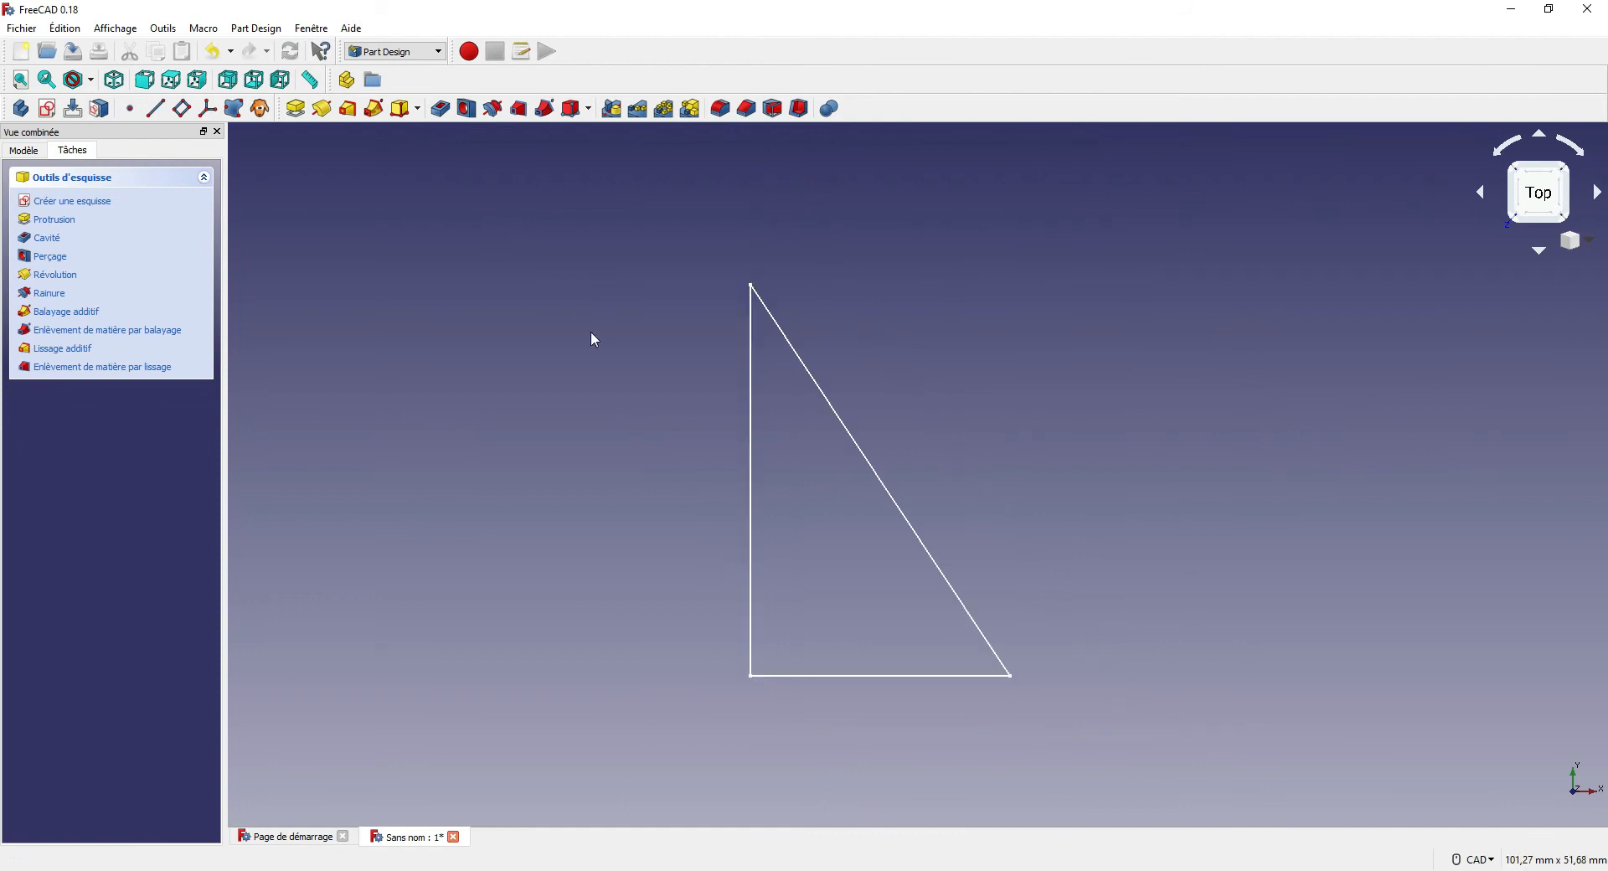
click(322, 109)
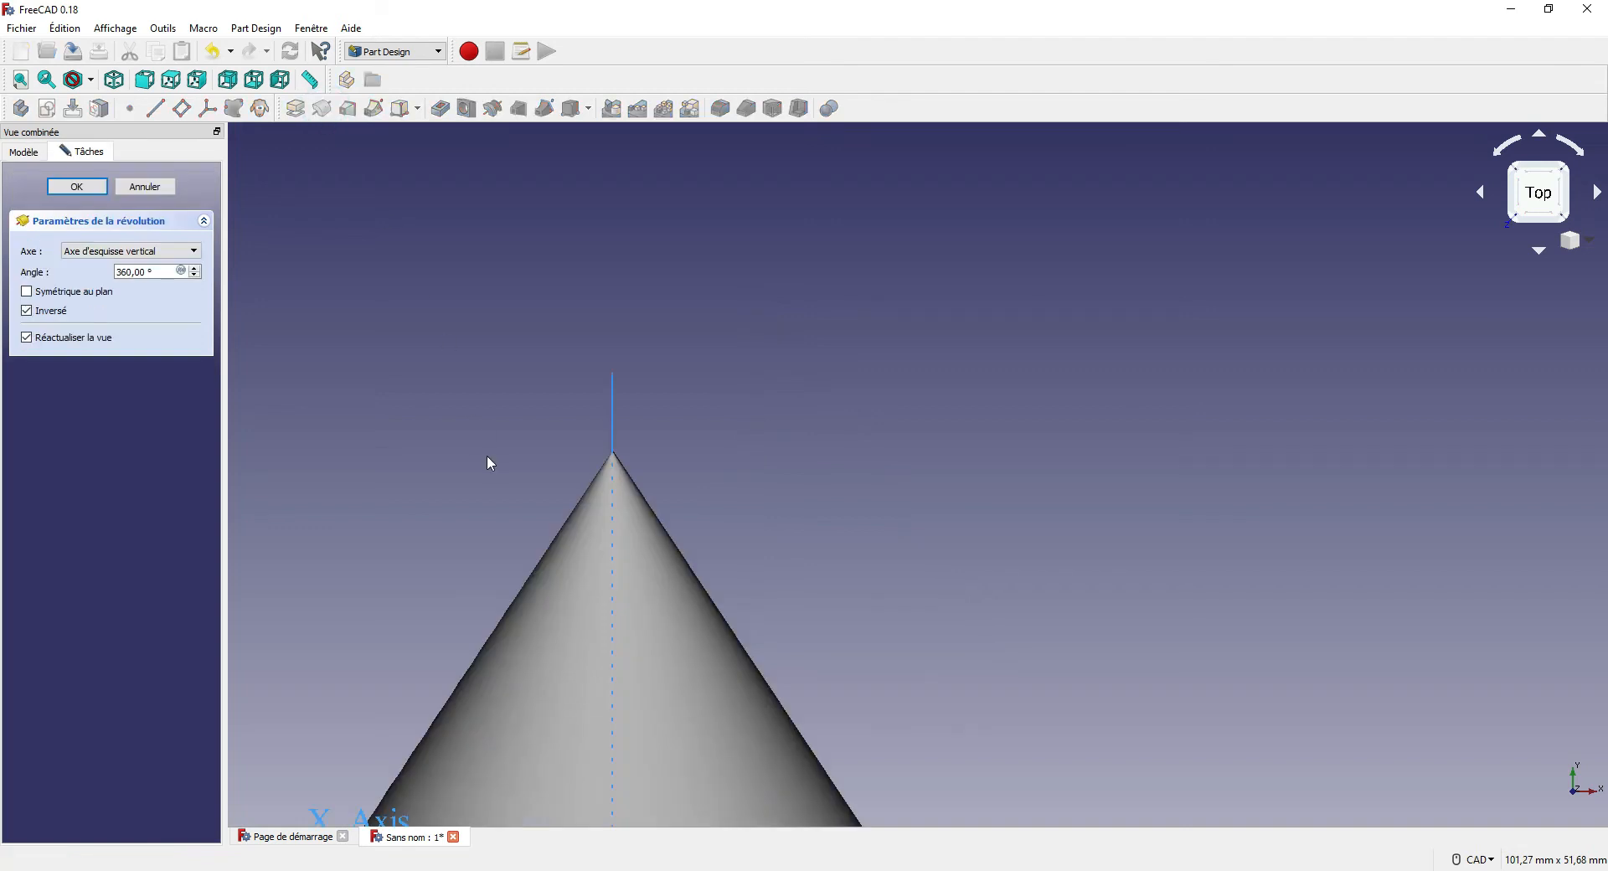
middle_drag(373, 513, 511, 395)
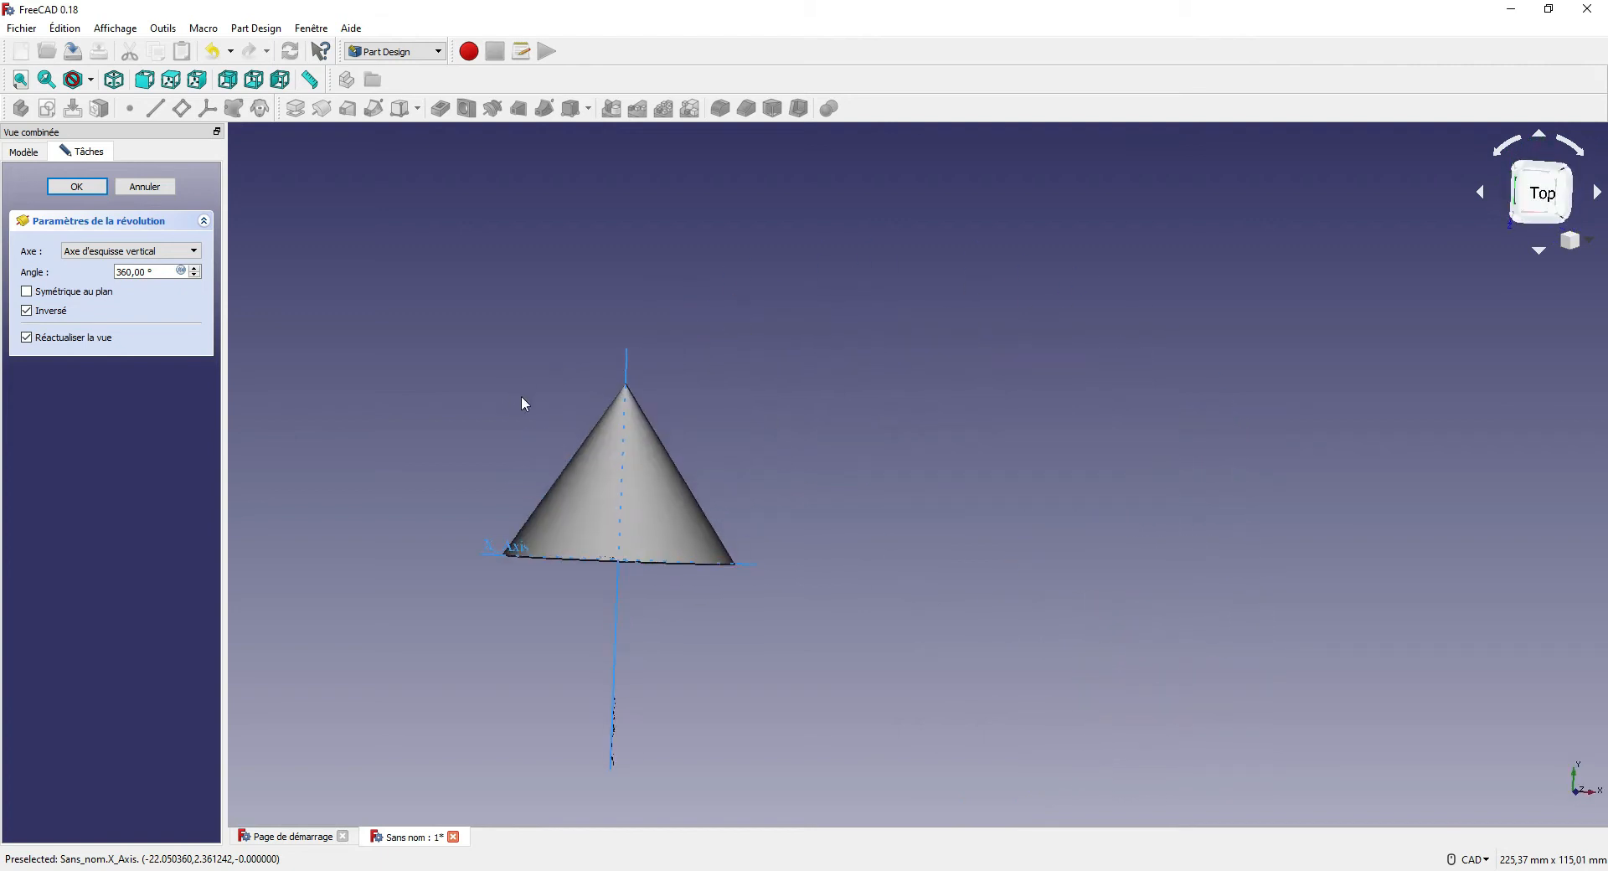
click(77, 186)
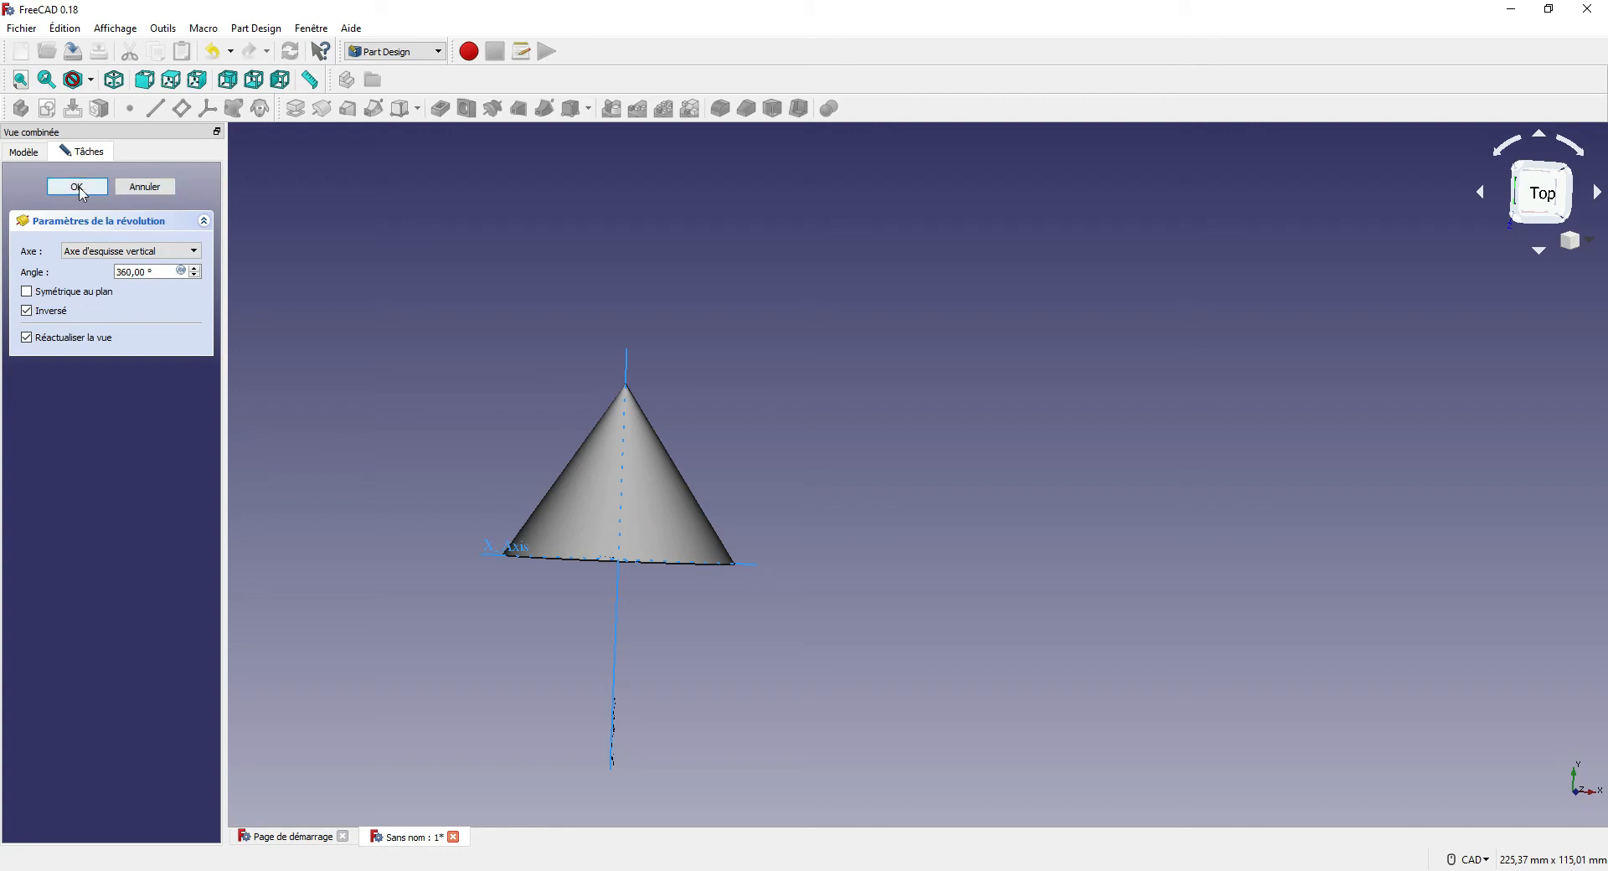
scroll(479, 447, down, 2)
scroll(482, 450, up, 2)
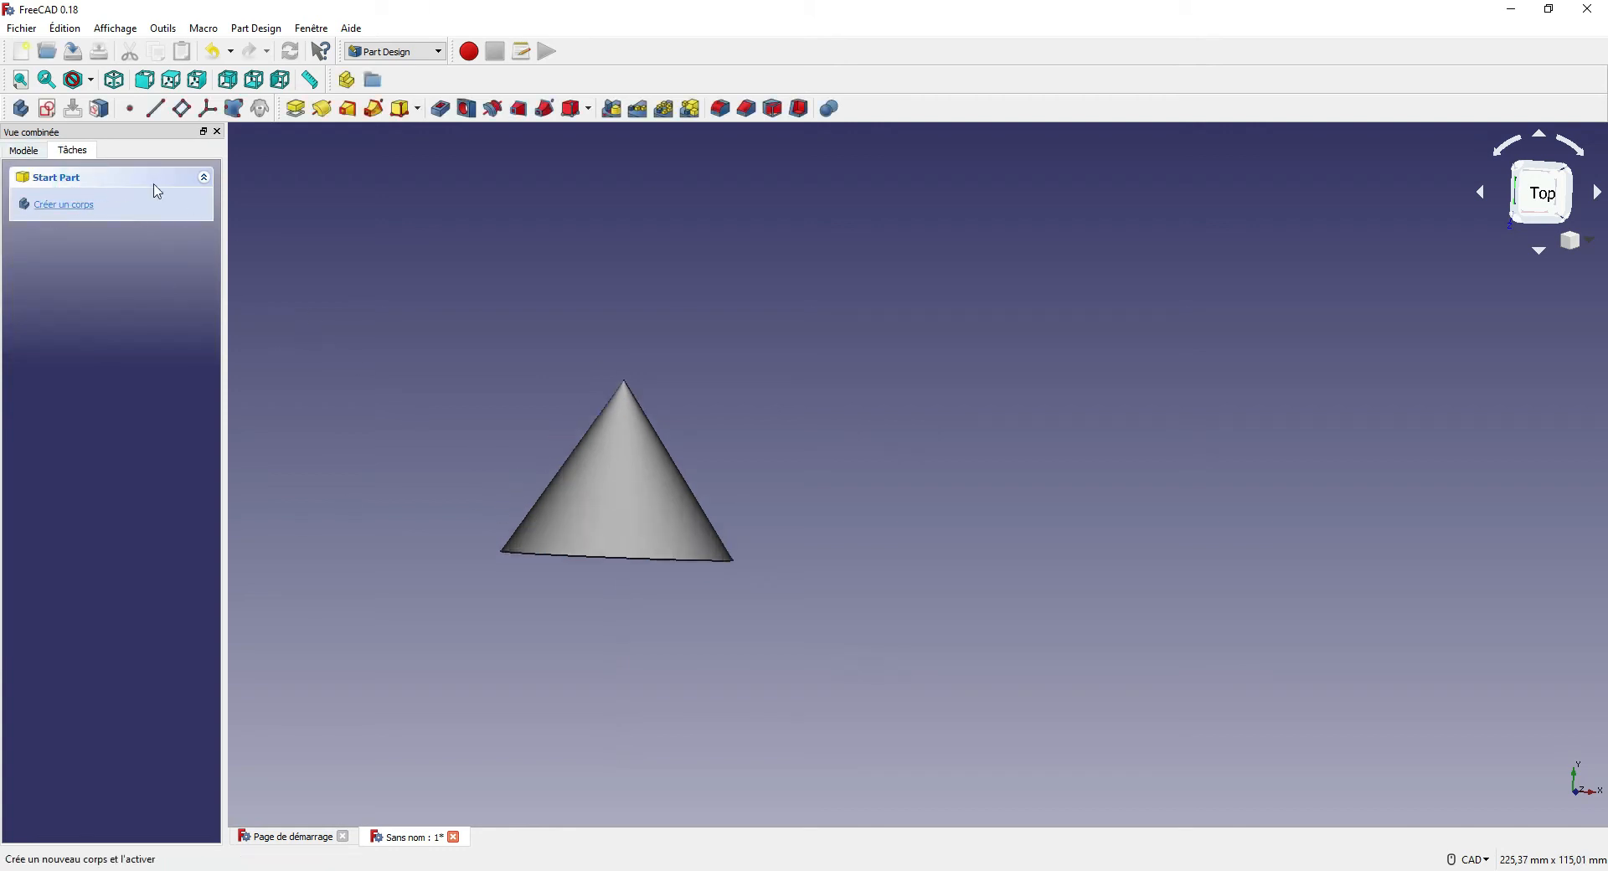
Create a second new document with a body and start a sketch on its XY plane
click(21, 57)
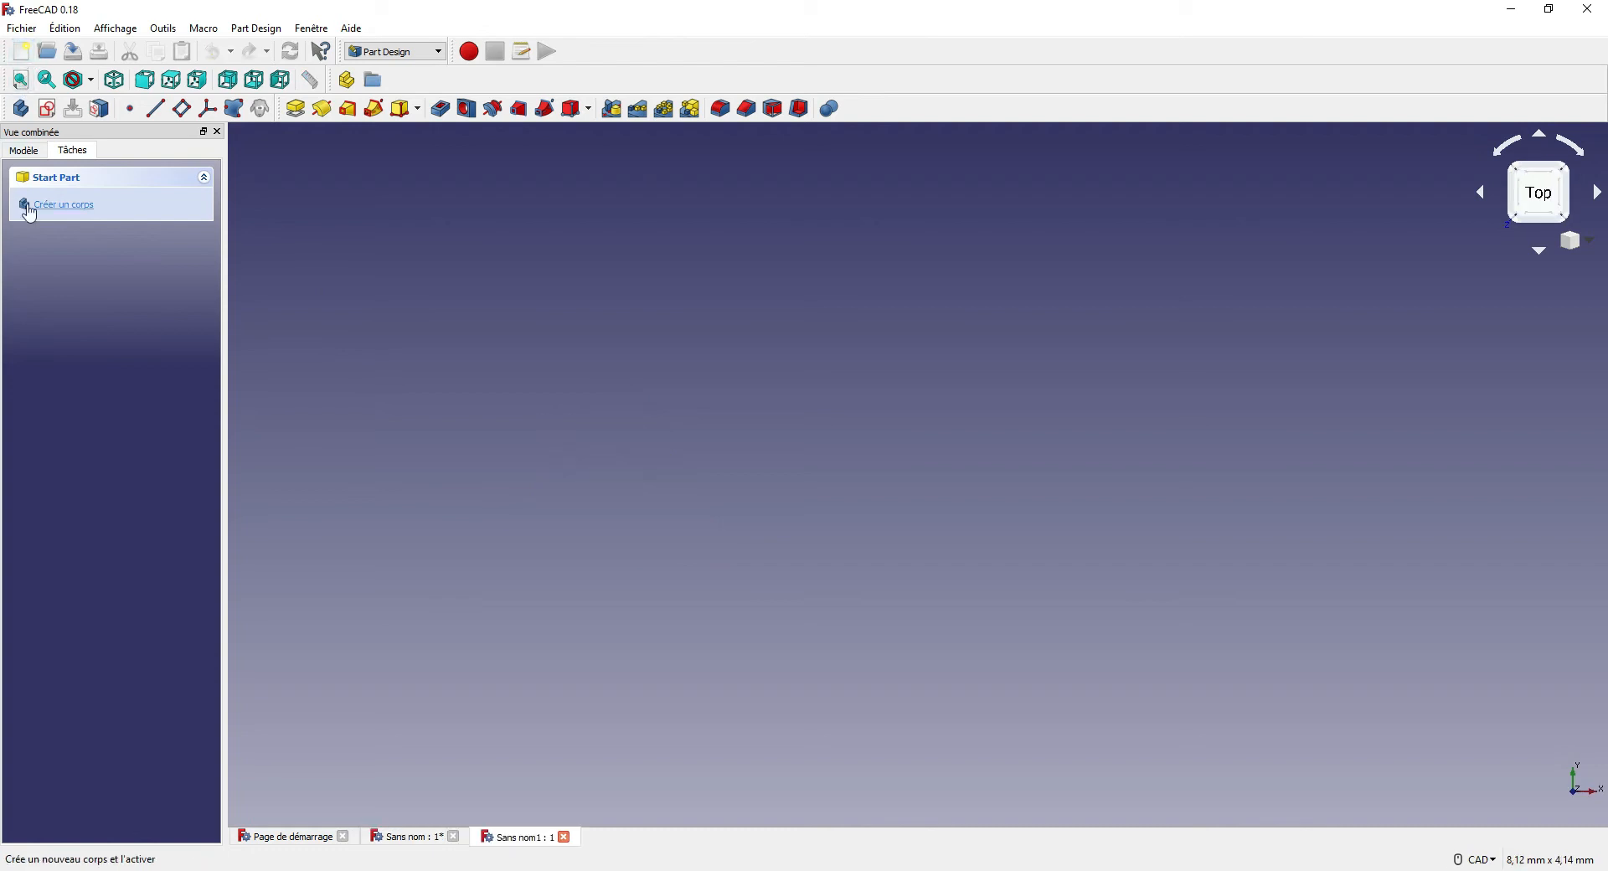
click(60, 215)
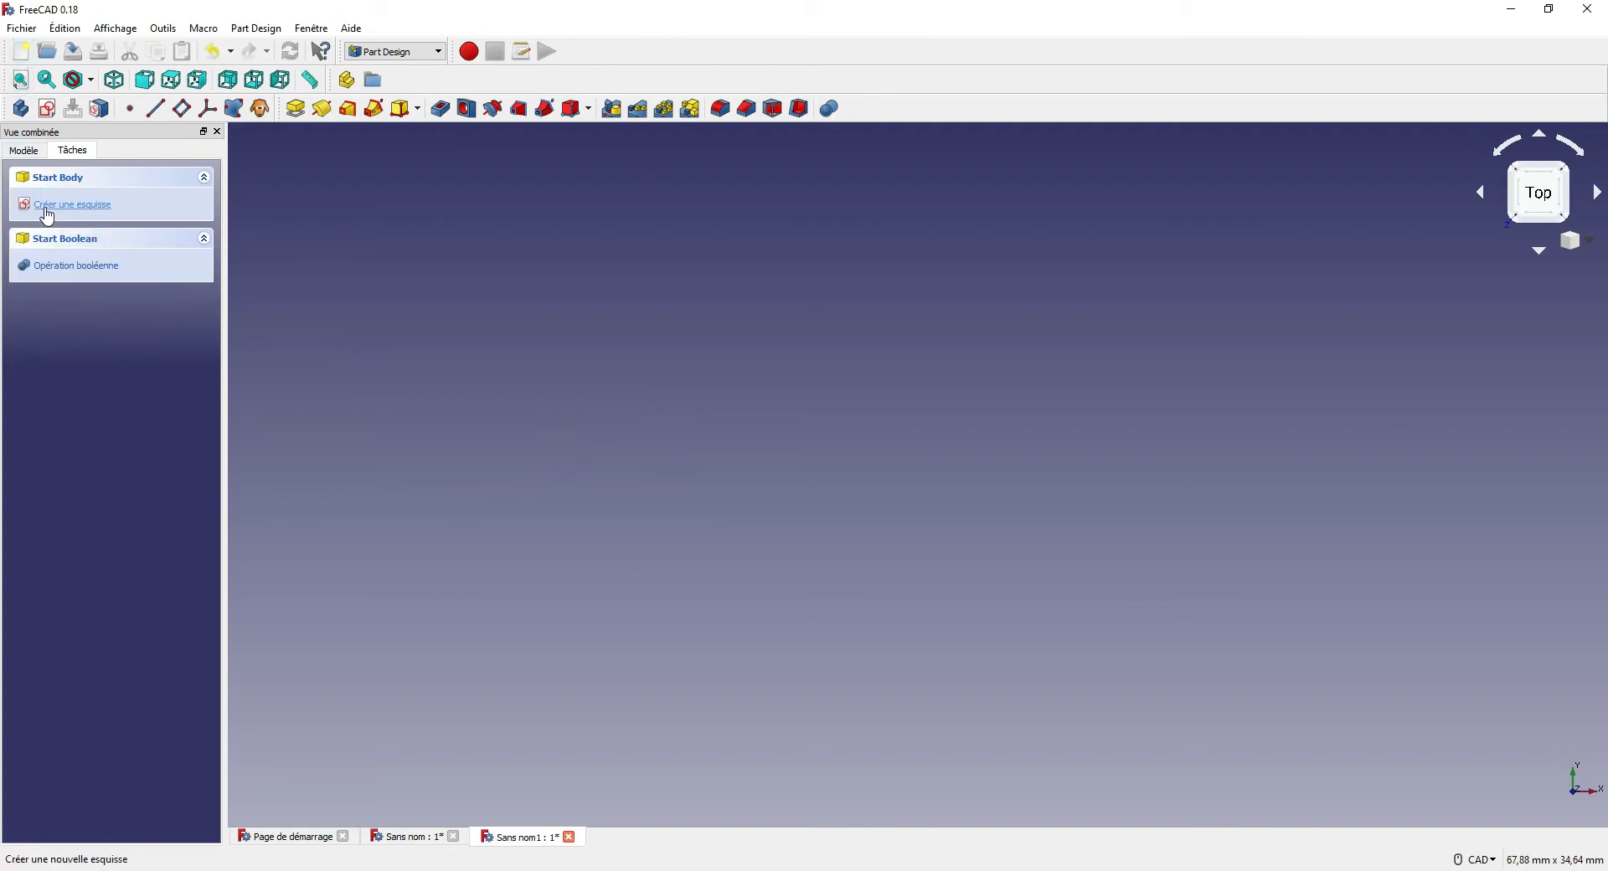
click(58, 210)
click(77, 250)
click(110, 186)
Start a polyline at the origin, running about 20 mm along the horizontal axis, and zigzag it inward, outward and back to about (7.4, 12.2)
scroll(1105, 345, down, 2)
middle_drag(1108, 296, 732, 469)
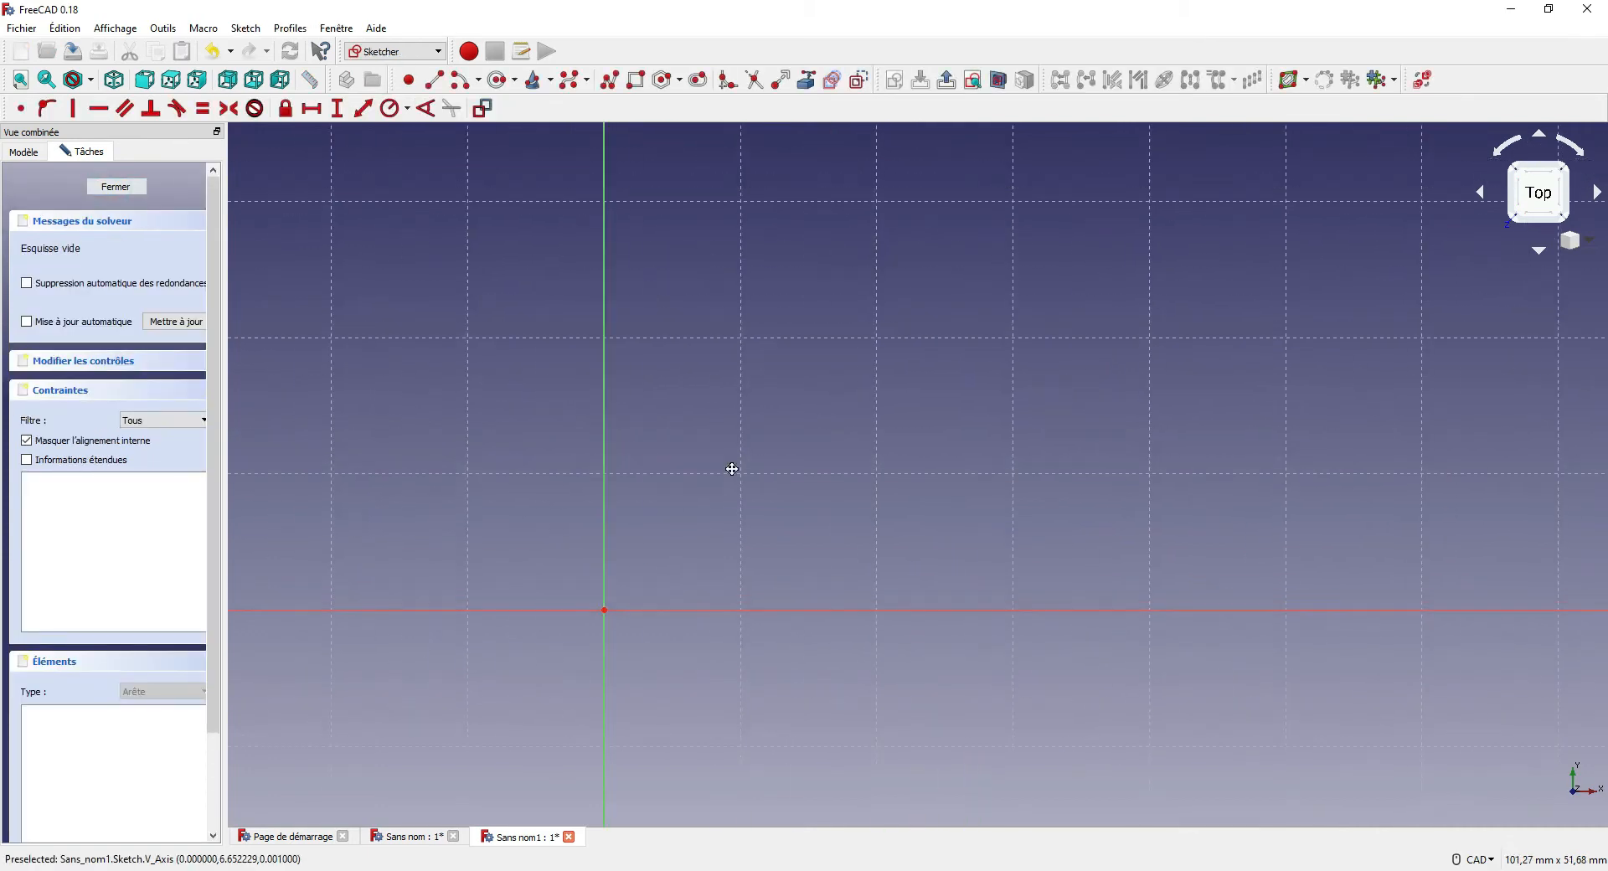
click(570, 89)
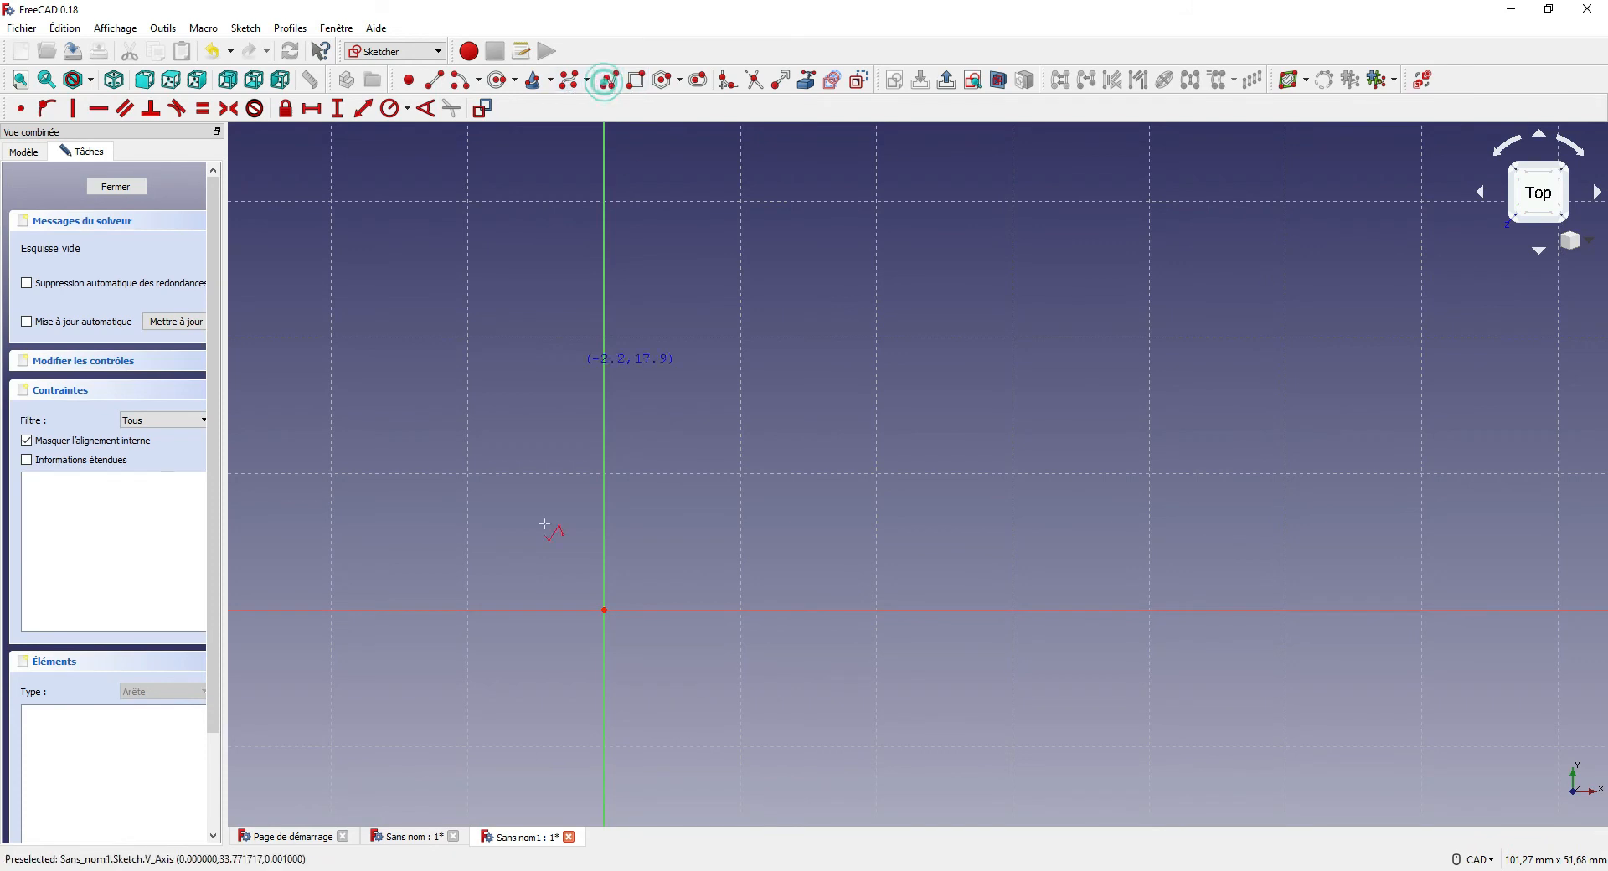
click(604, 609)
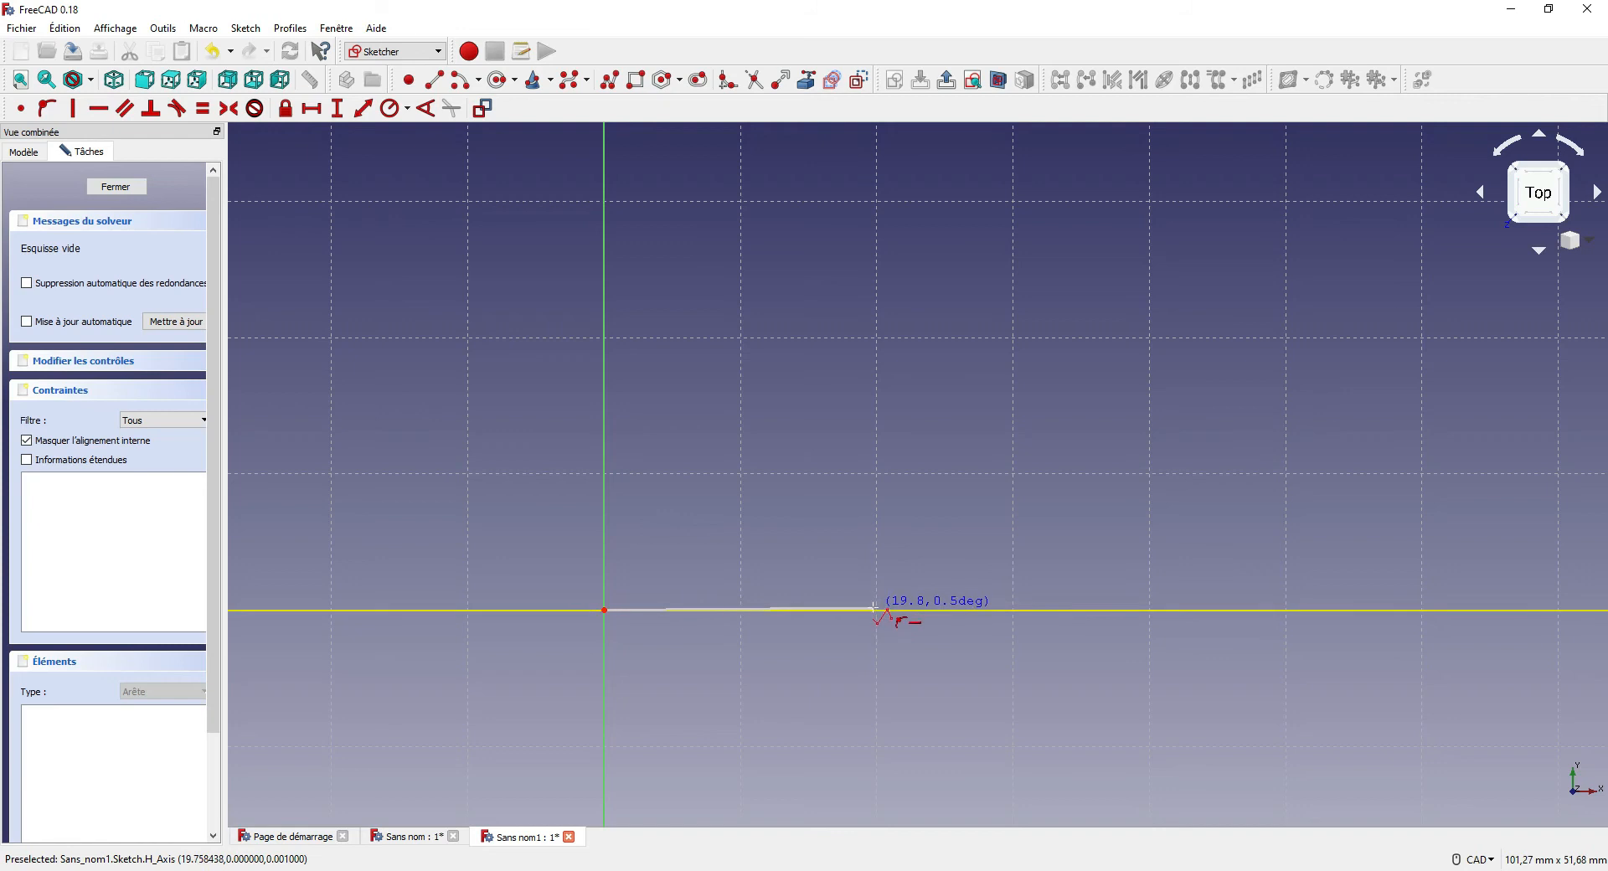
click(873, 610)
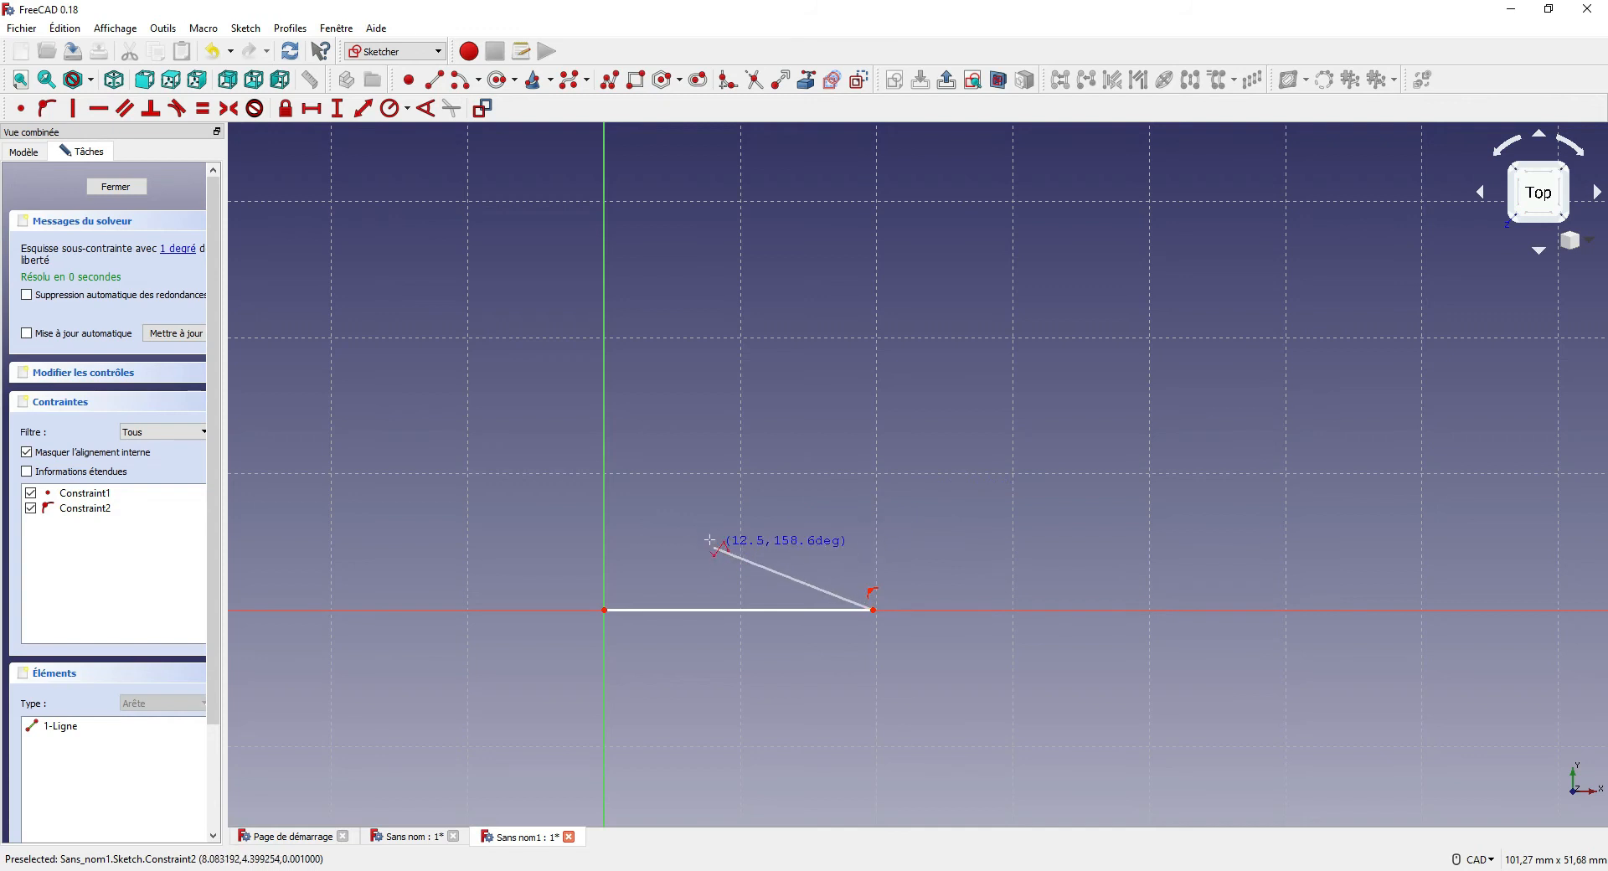
click(705, 507)
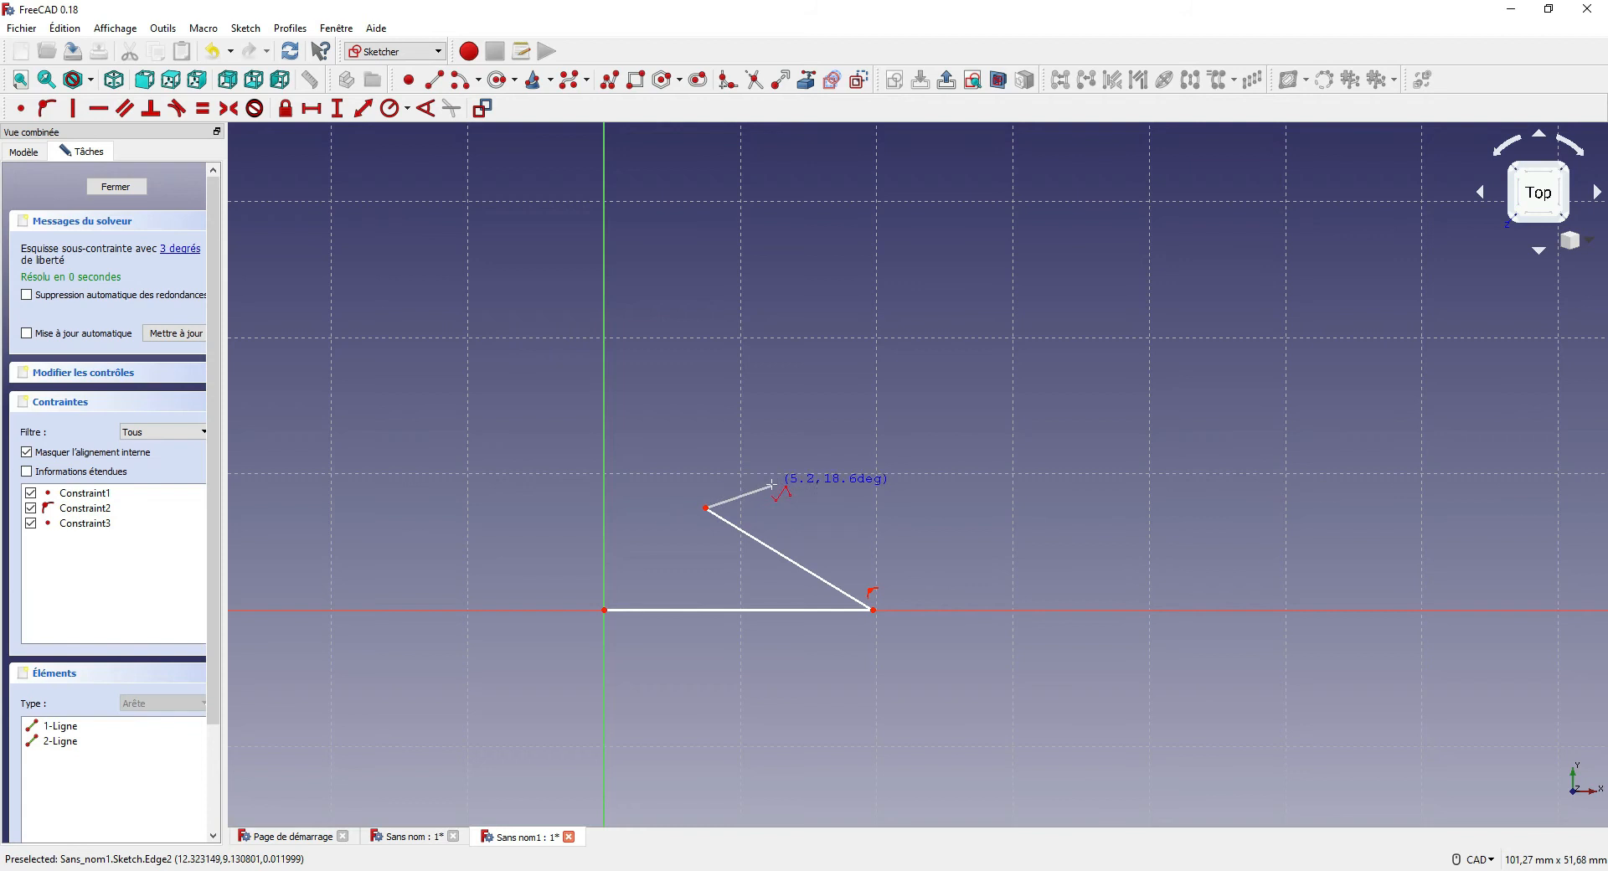
click(775, 480)
click(705, 443)
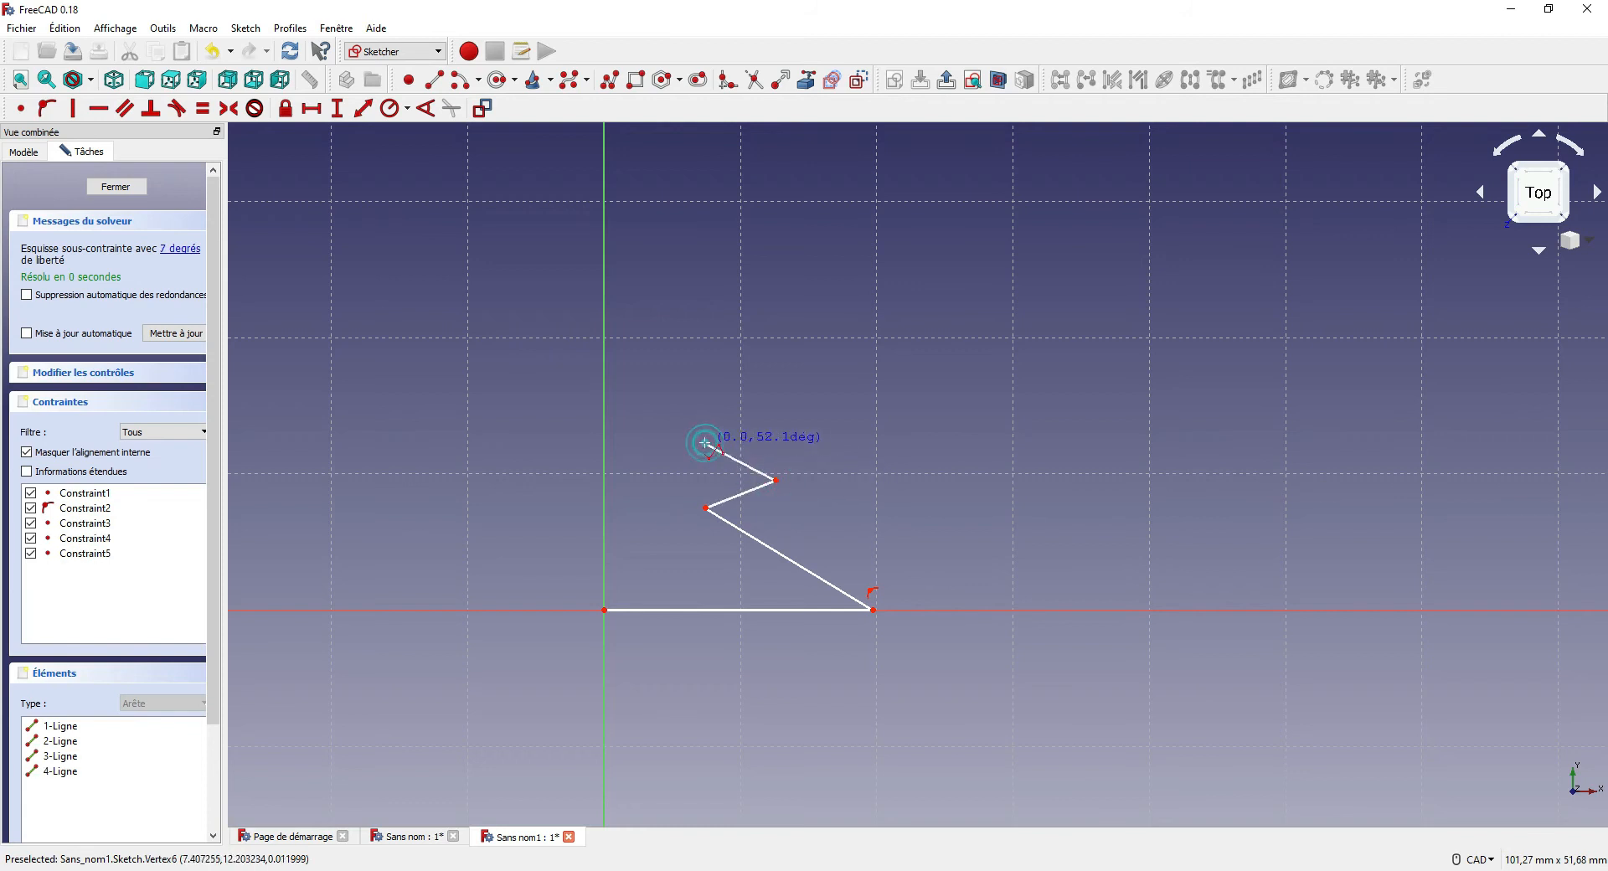
Continue the polyline through about (3, 20) and (6, 25) to the vertical axis, and close the profile at the origin
click(645, 340)
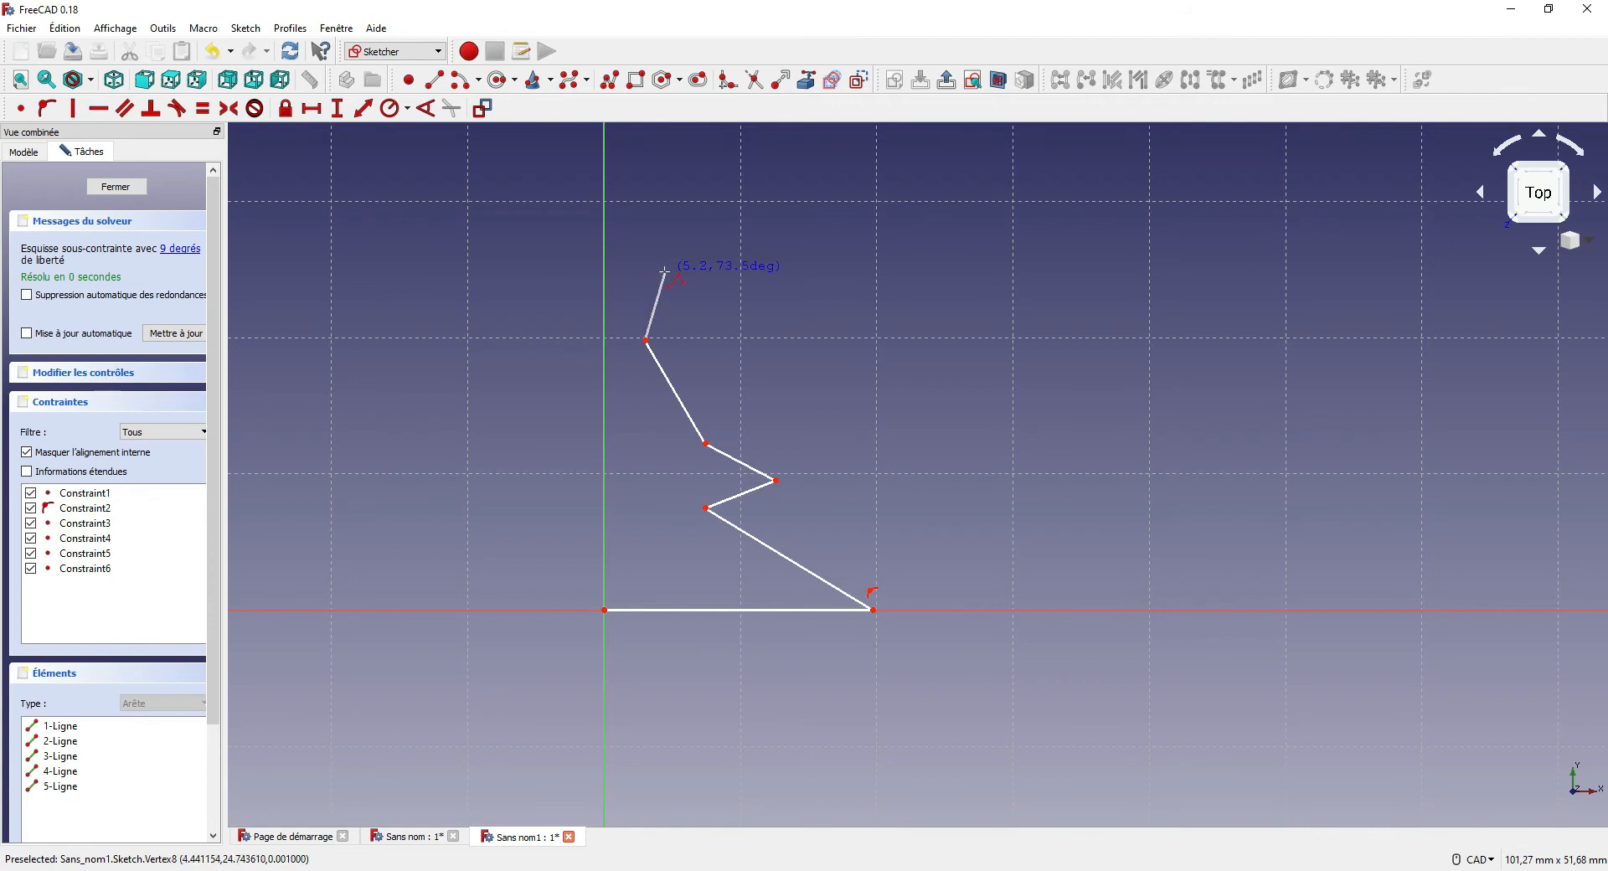
click(689, 268)
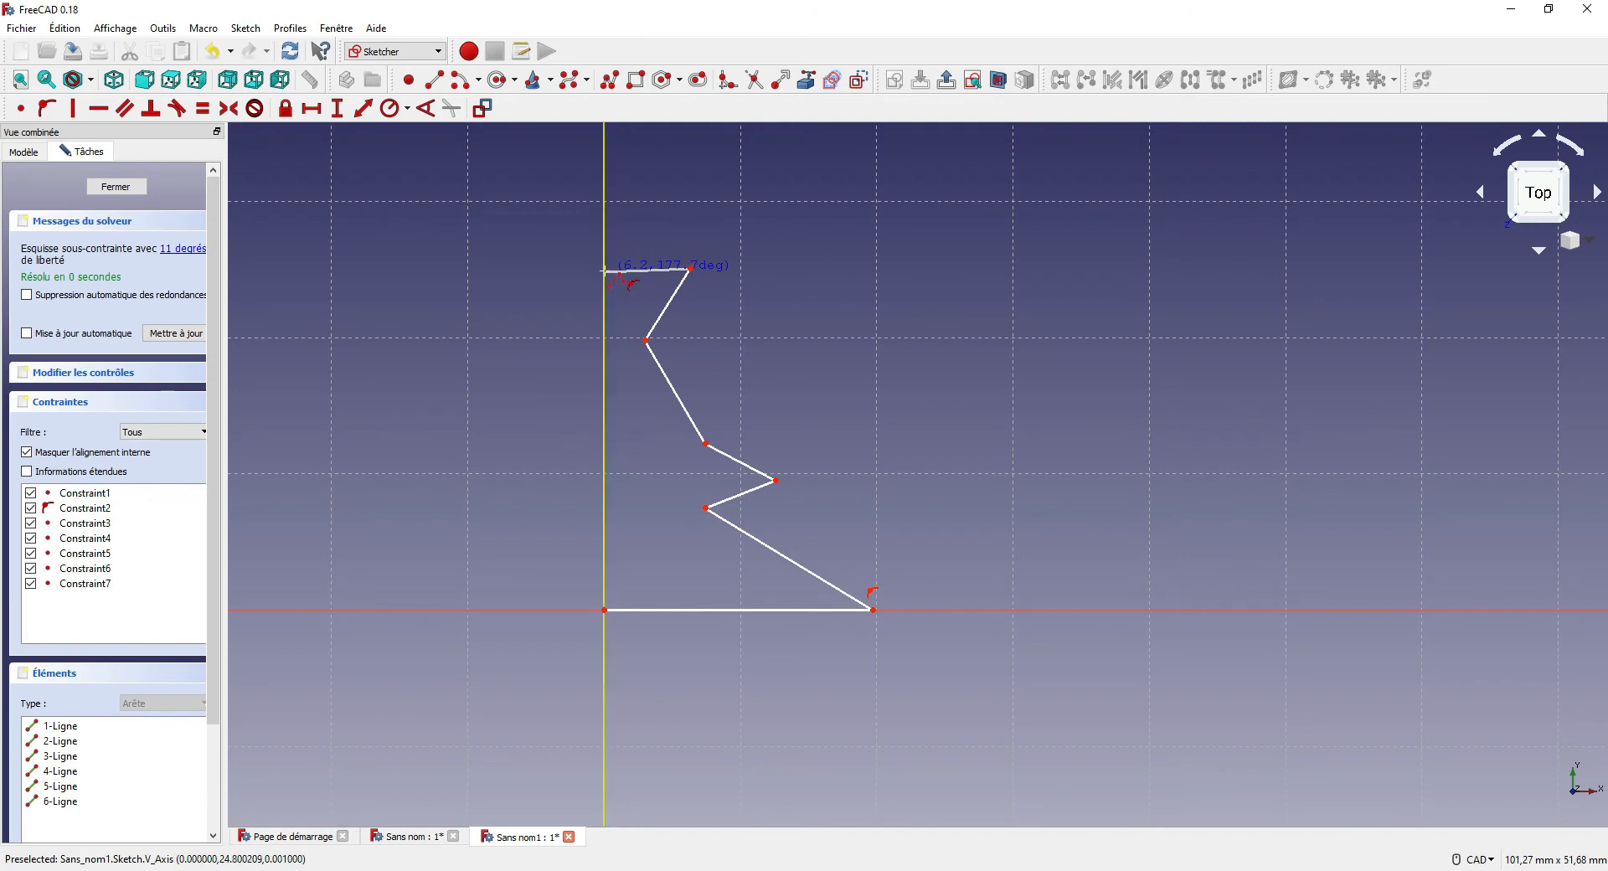
click(603, 269)
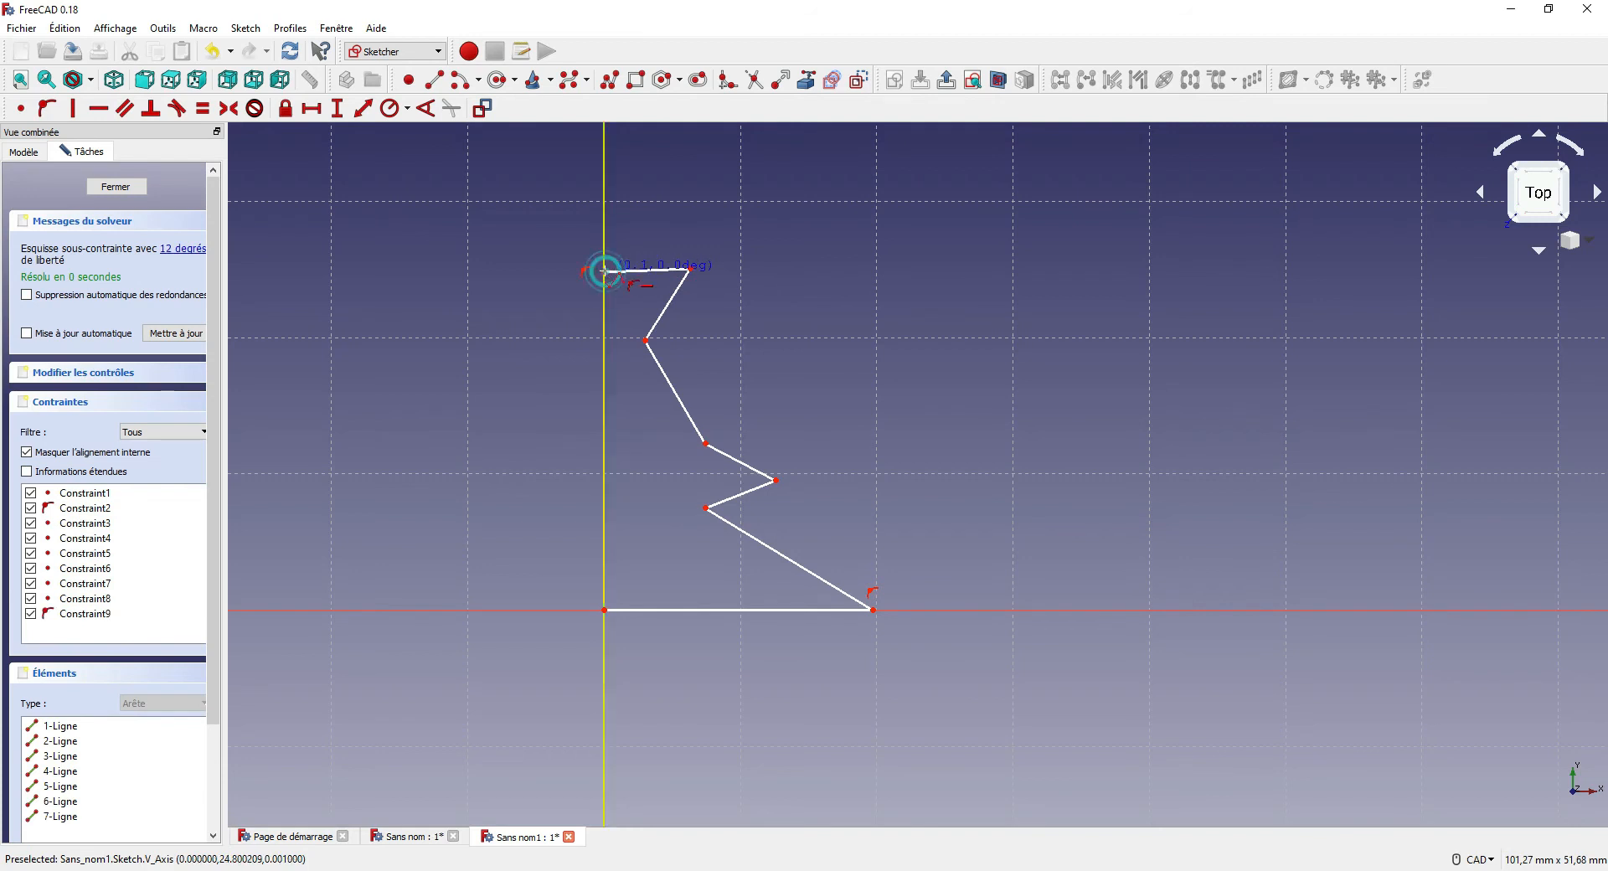
click(605, 610)
key(Escape)
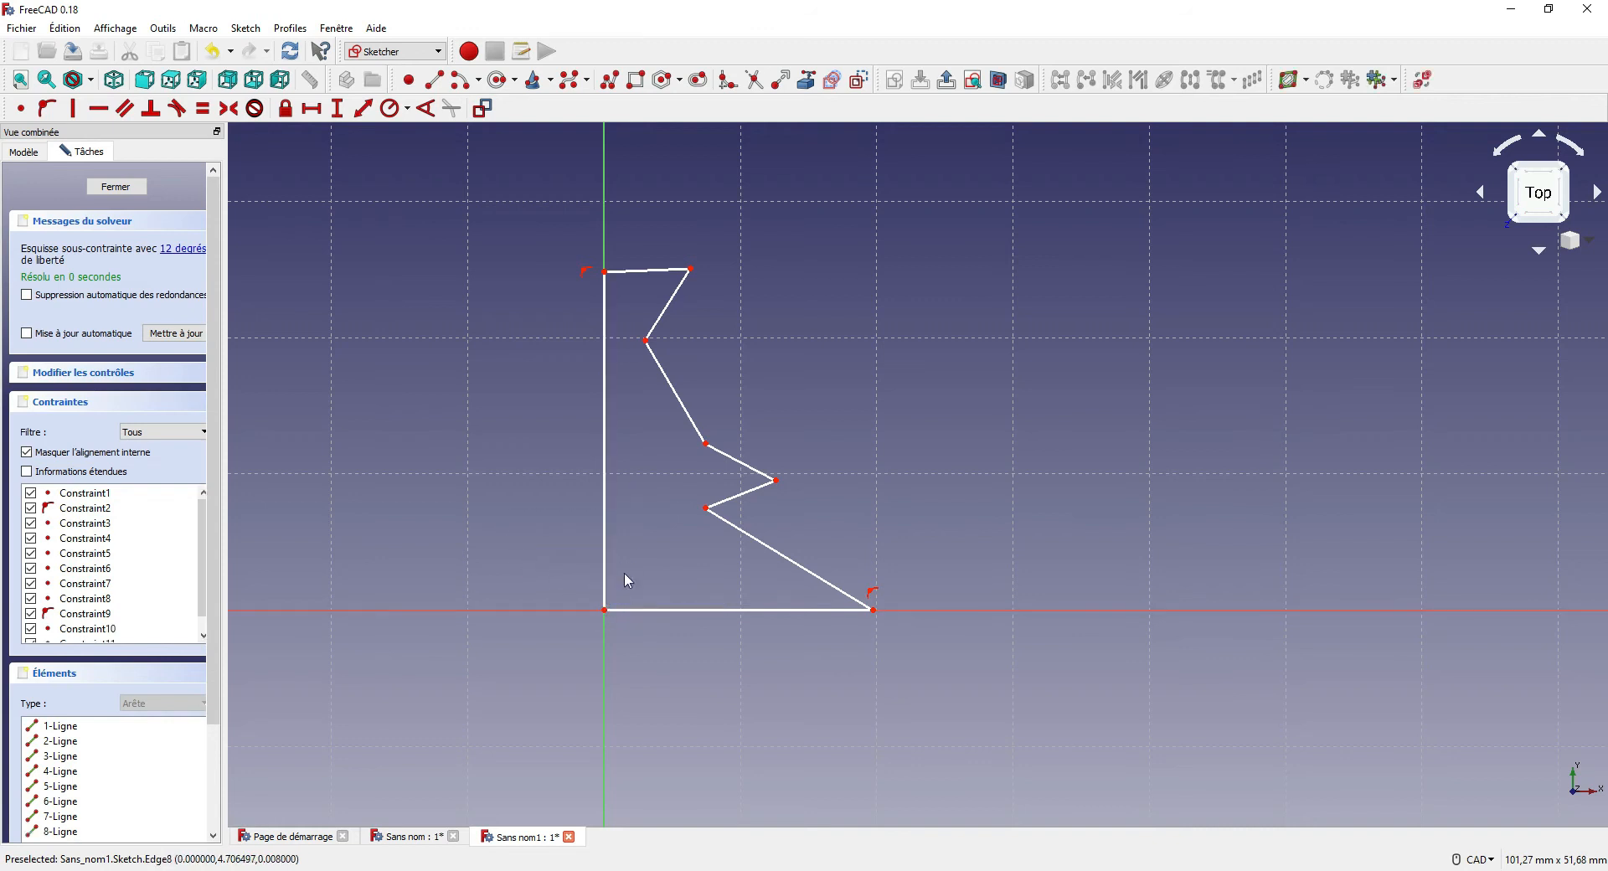
Constrain the profile's top edge to be horizontal and close the sketch
drag(604, 612, 595, 611)
drag(605, 367, 595, 377)
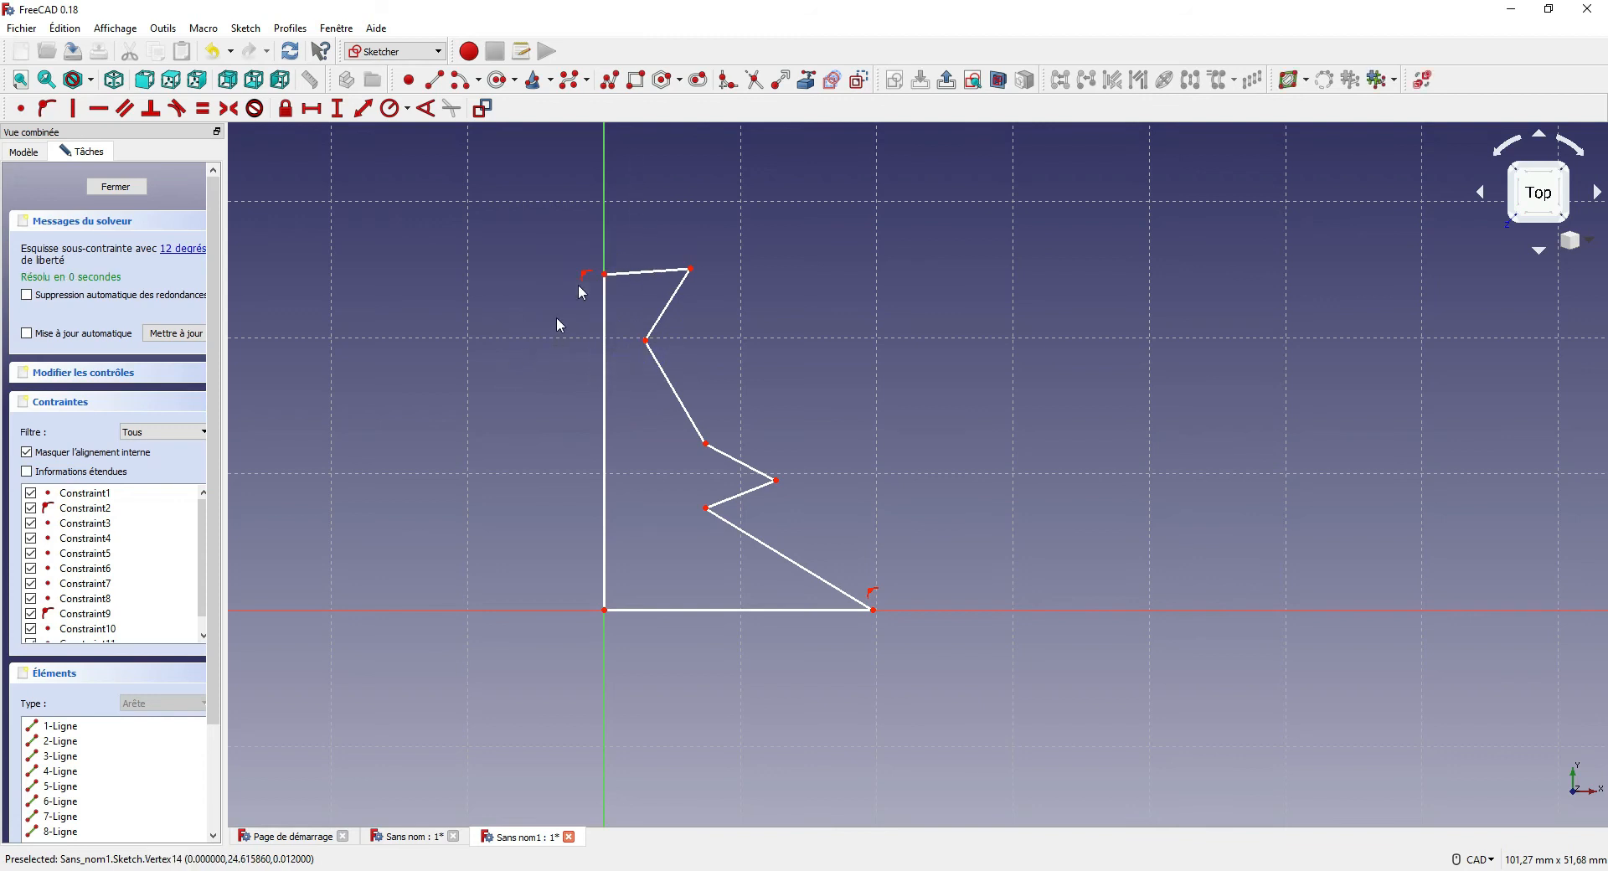
click(633, 277)
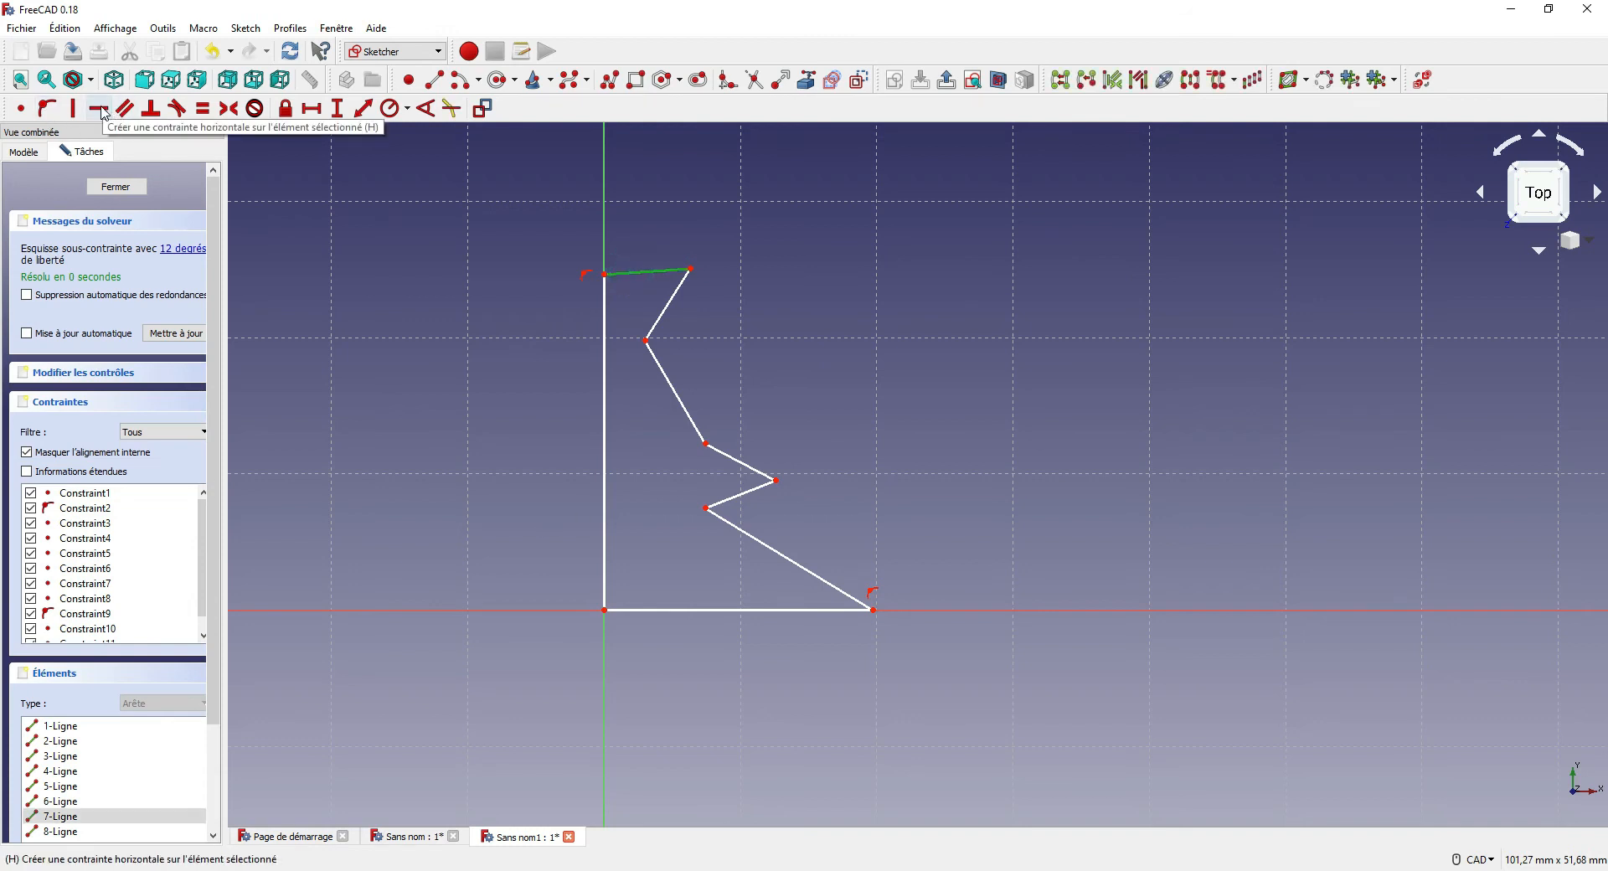
click(99, 109)
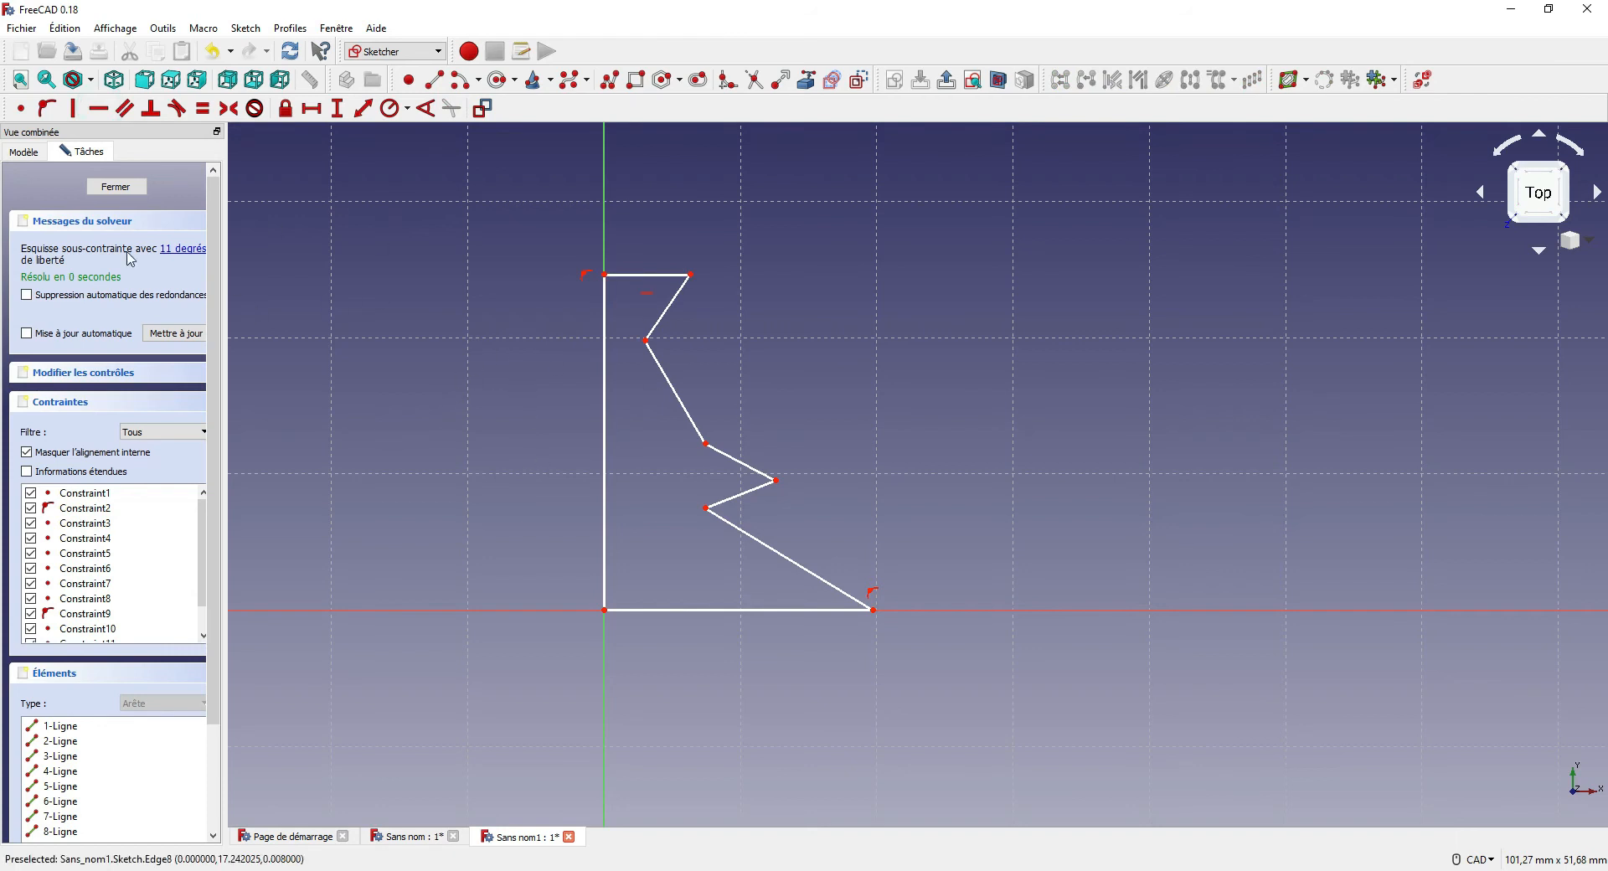
click(115, 186)
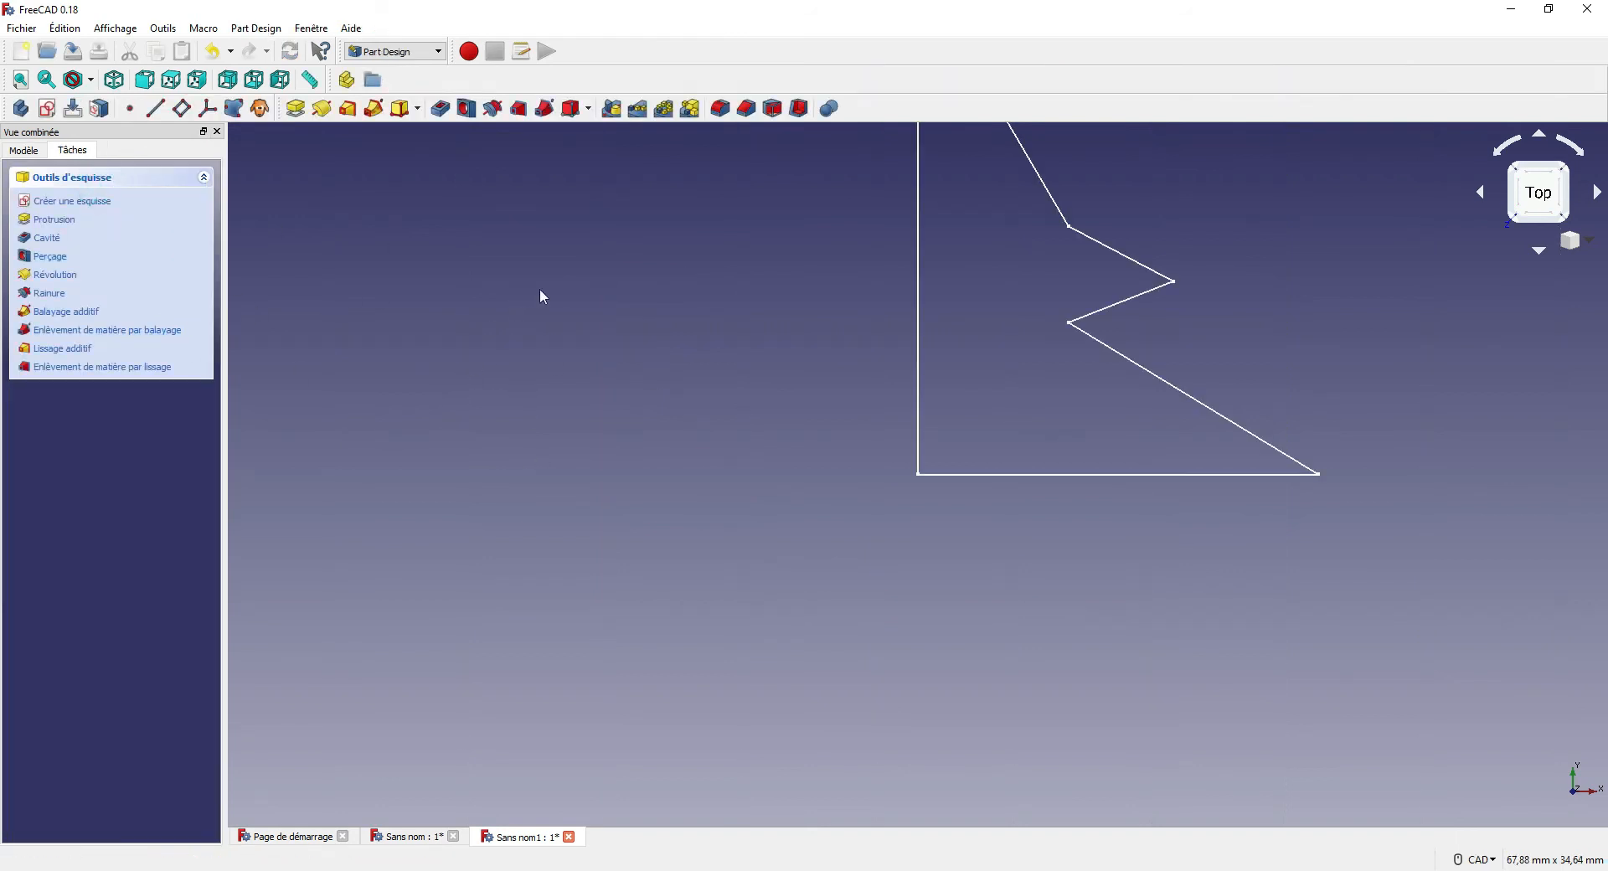
Revolve the zigzag profile 360° about the vertical sketch axis to form a solid
click(322, 108)
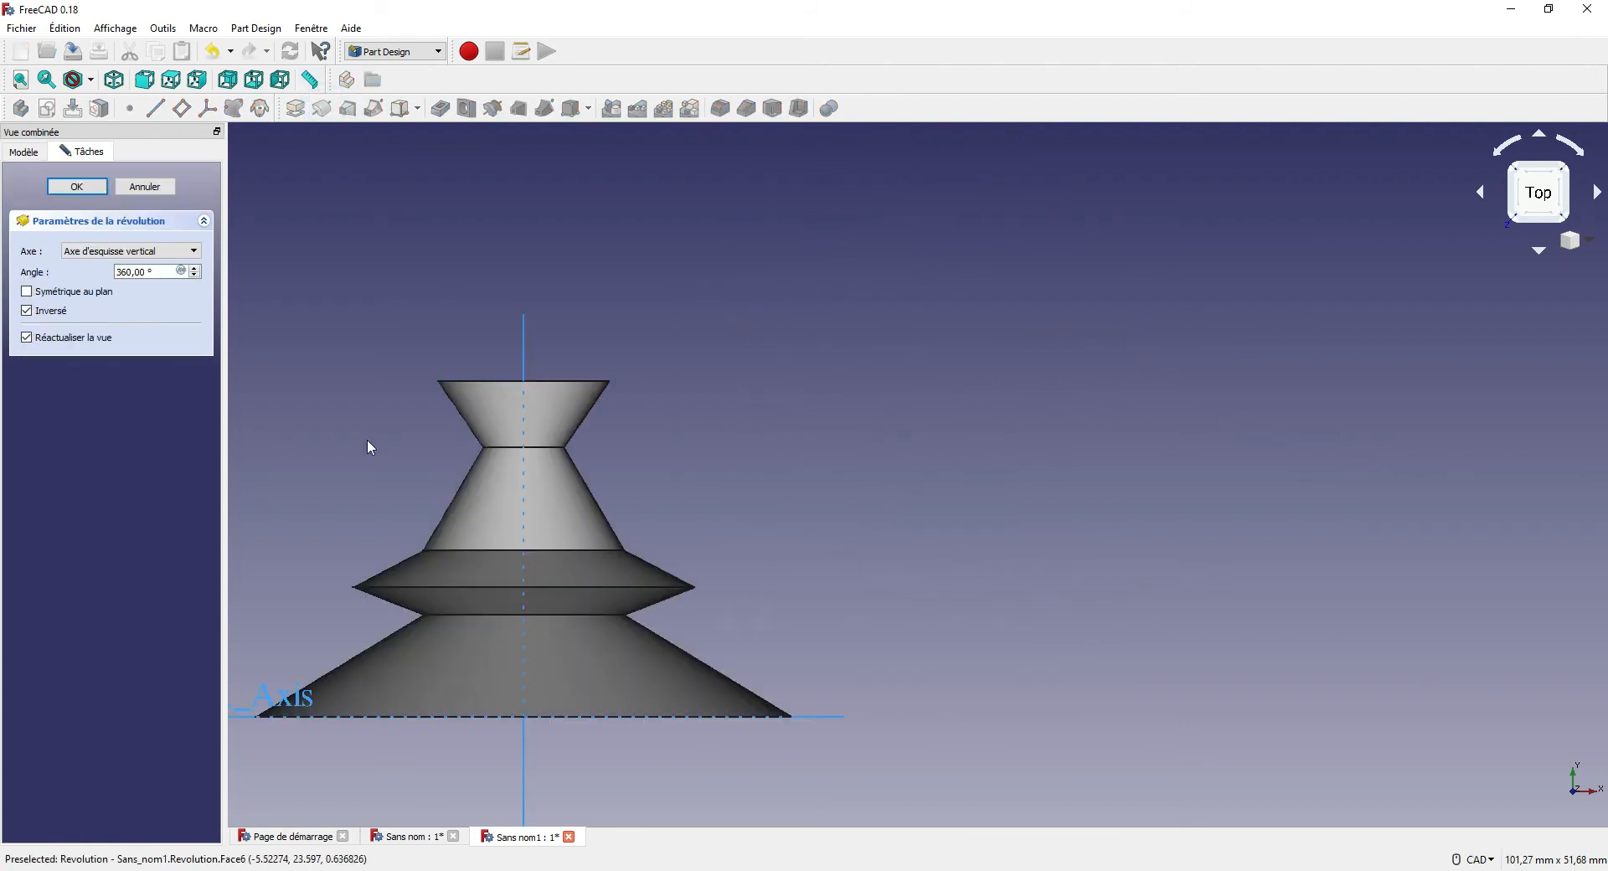
middle_drag(370, 423, 541, 342)
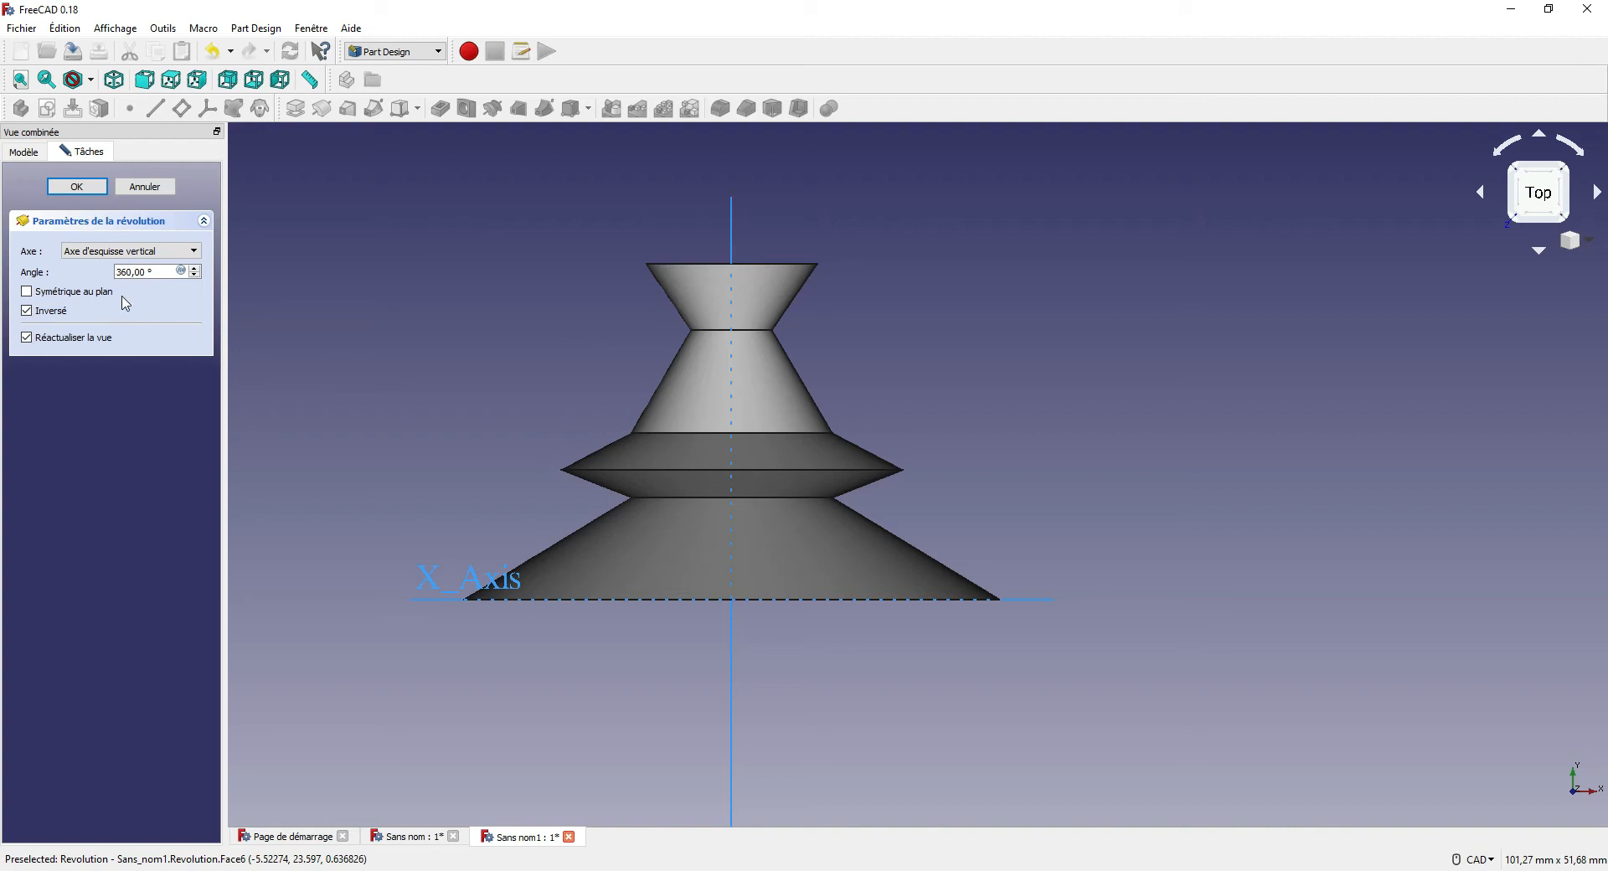
click(76, 186)
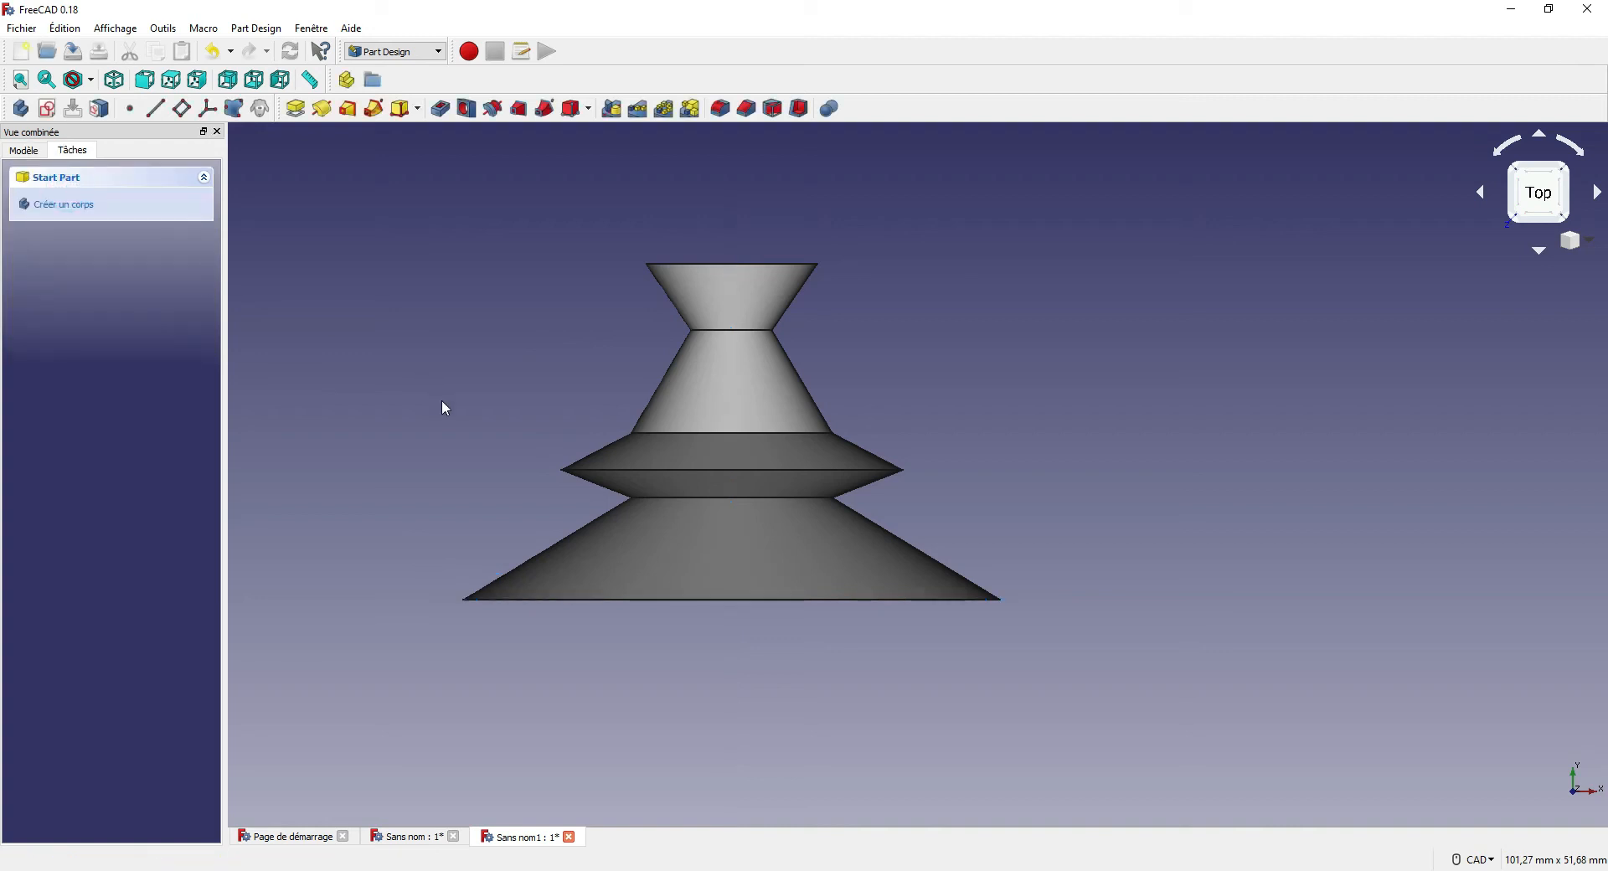
middle_drag(375, 359, 402, 337)
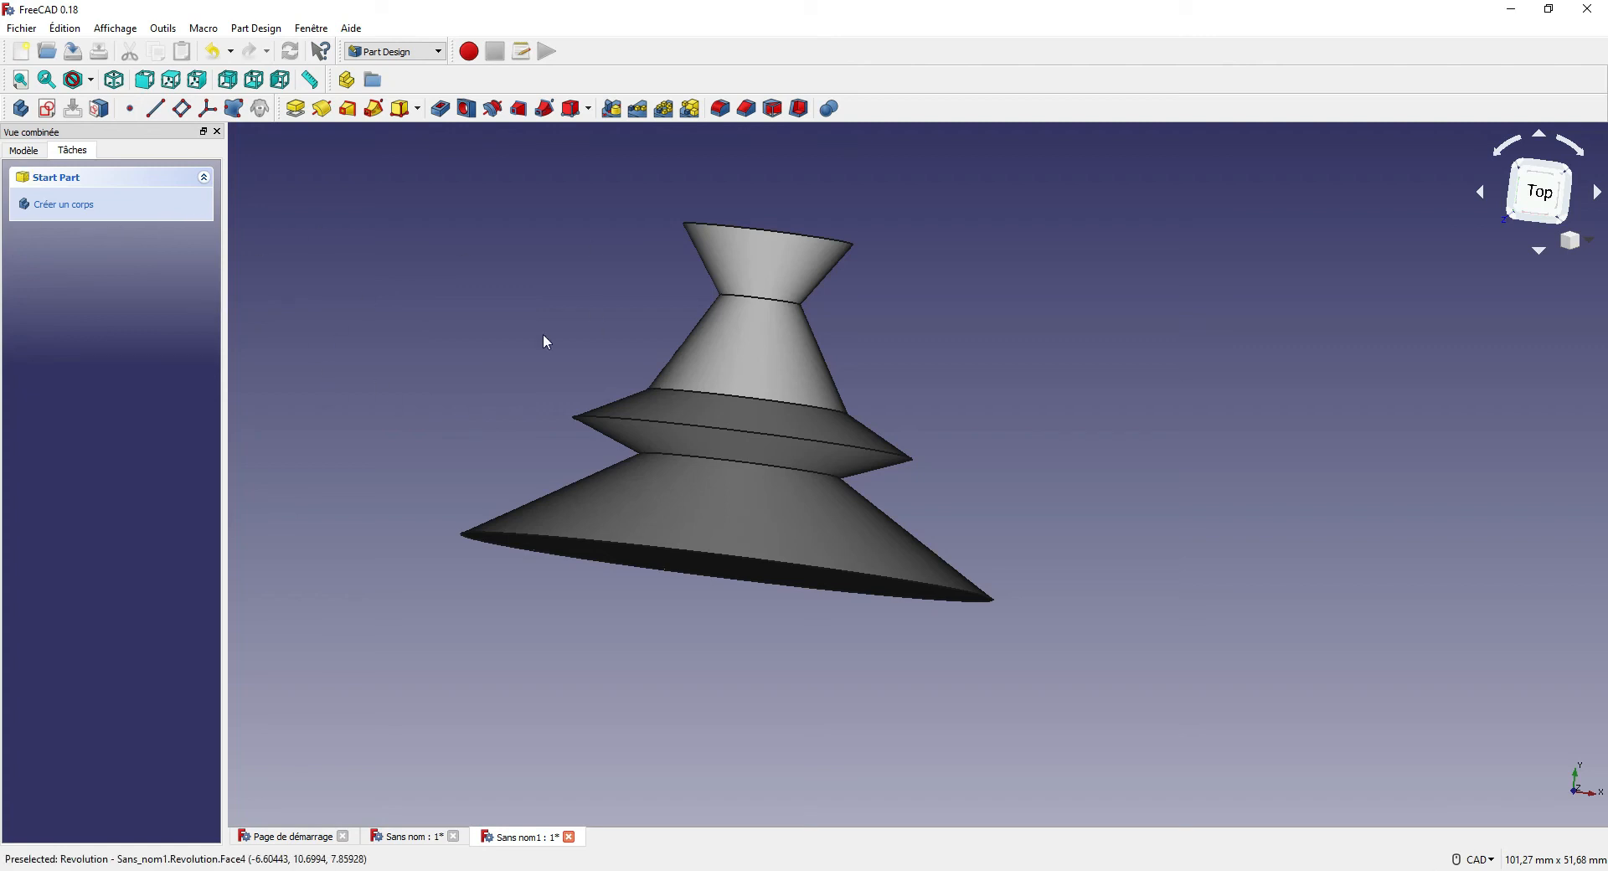
Edit the revolution's sketch, moving the zigzag's two inner vertices to about (4, 14) and (2.5, 4), and close it to update the solid
click(24, 150)
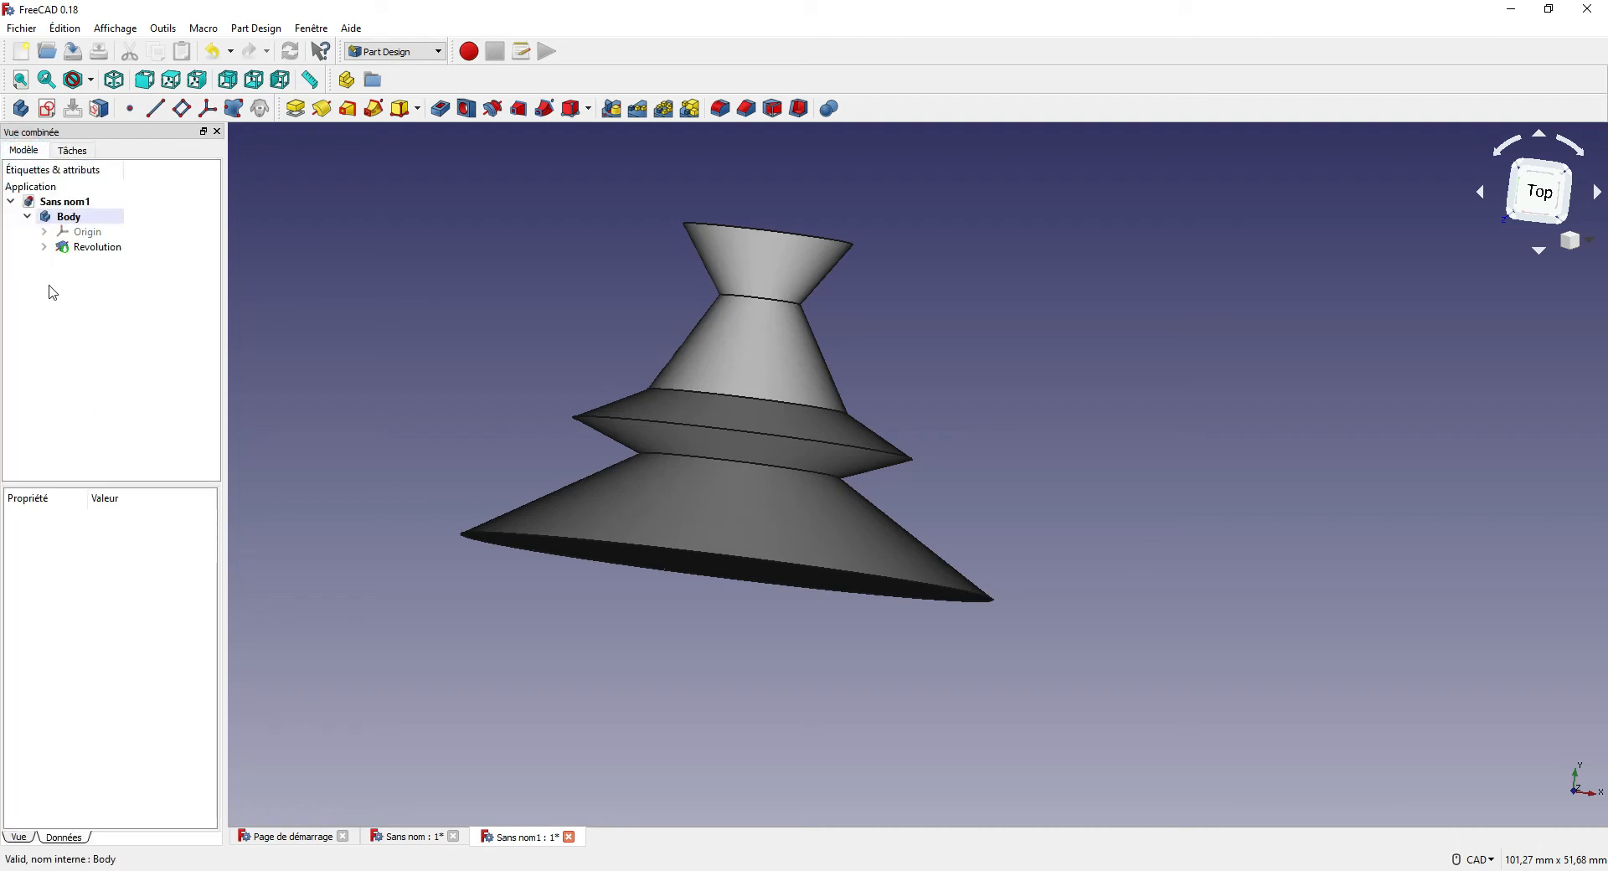
click(44, 247)
double_click(95, 263)
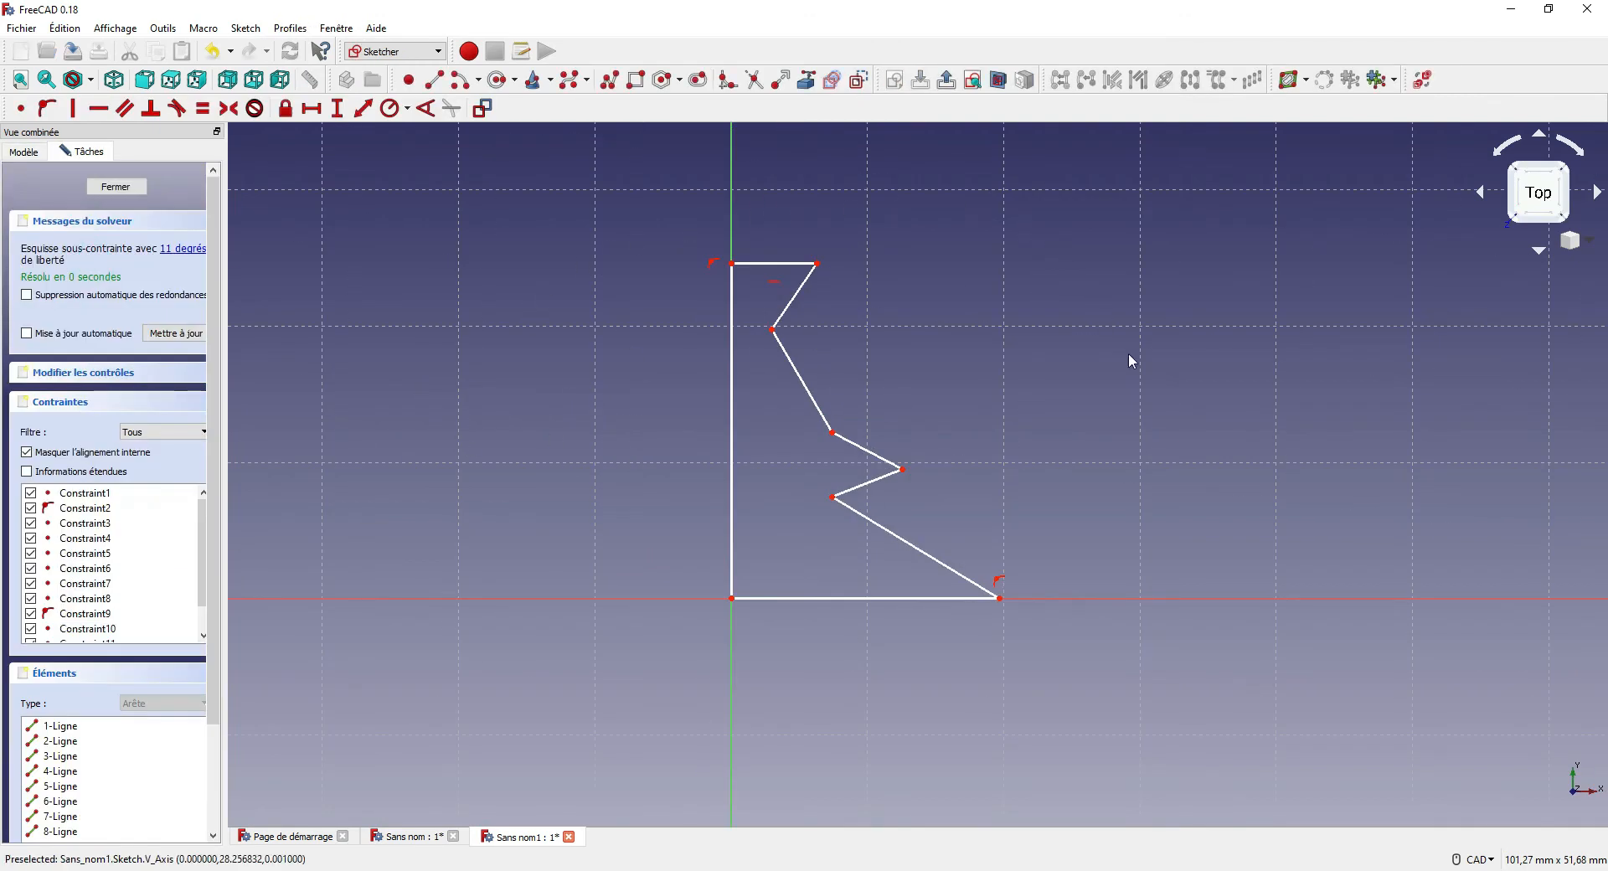
mouse_move(835, 444)
mouse_down()
mouse_move(810, 465)
mouse_move(787, 410)
mouse_up()
mouse_move(834, 504)
mouse_down()
mouse_move(787, 557)
mouse_move(765, 551)
mouse_up()
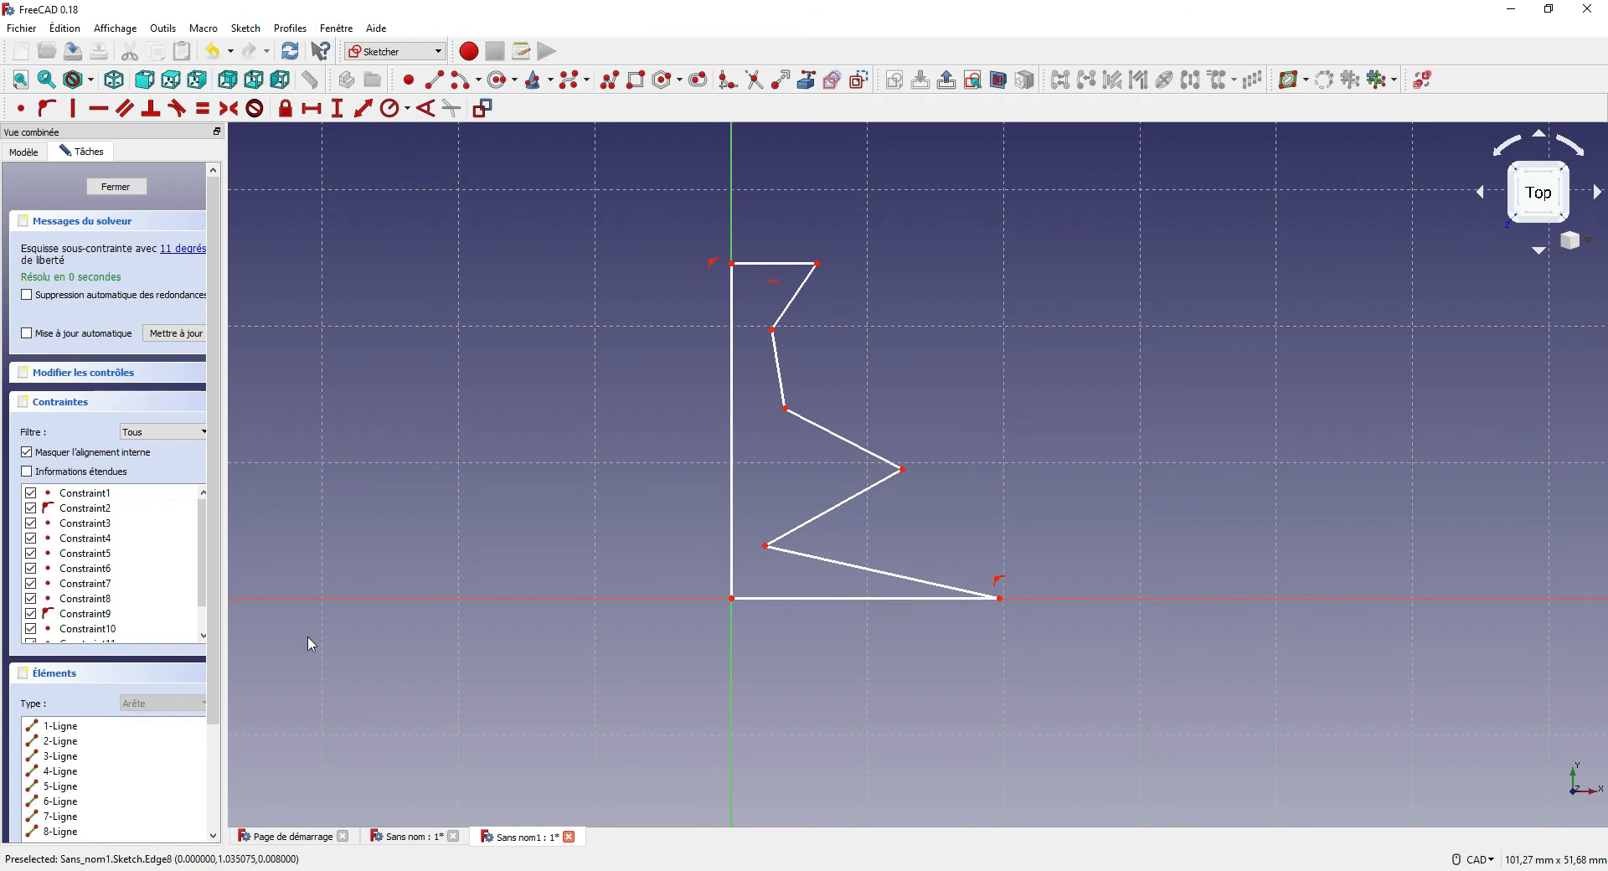
click(116, 187)
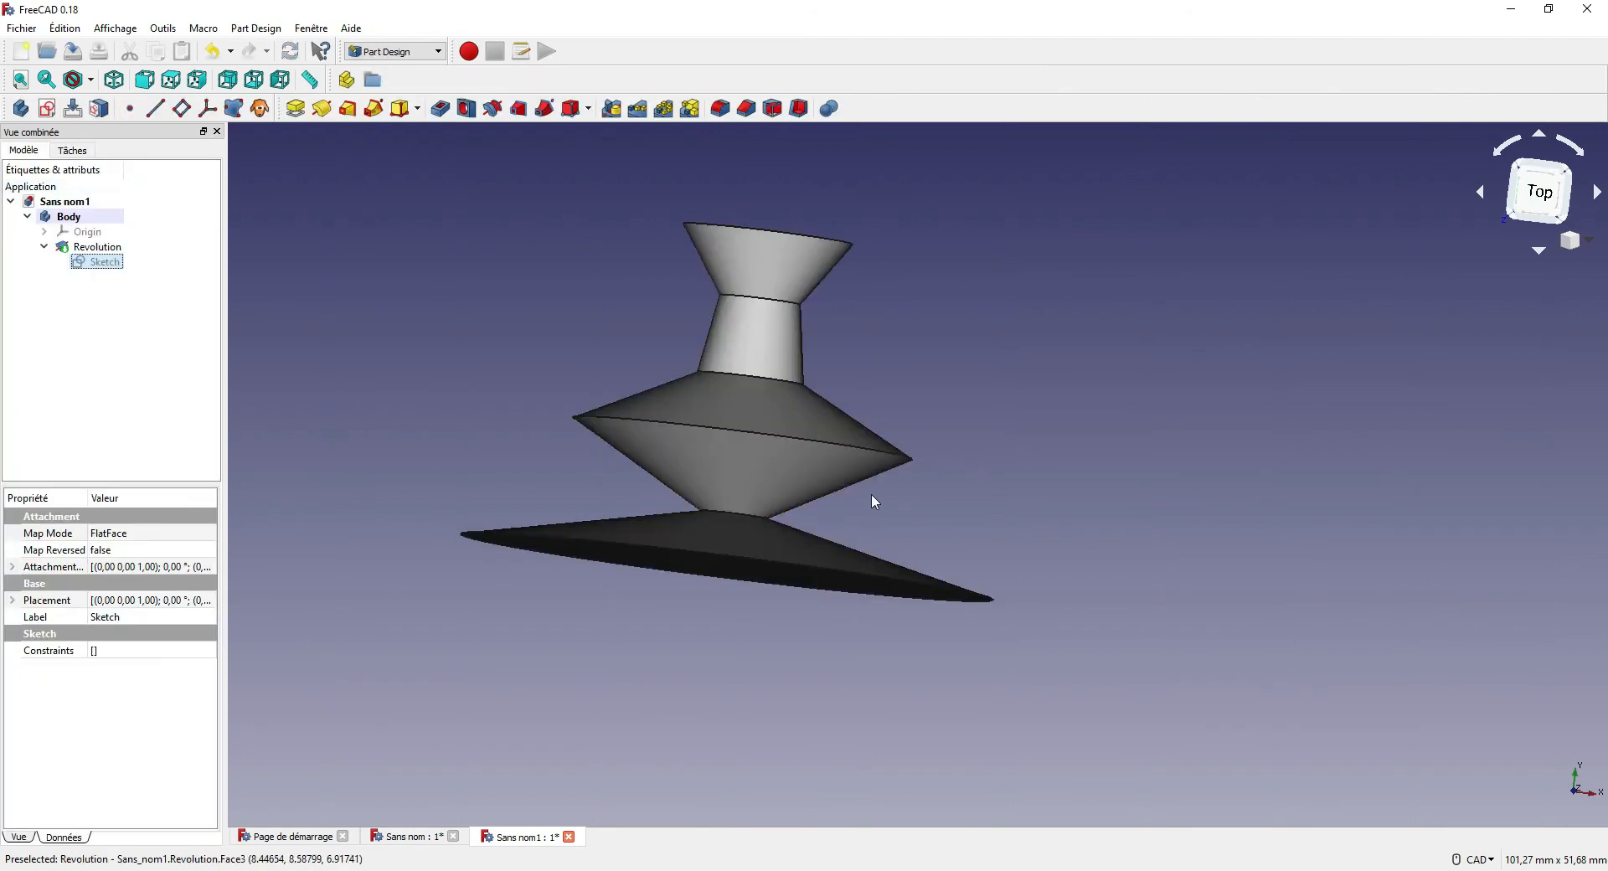
scroll(533, 370, down, 4)
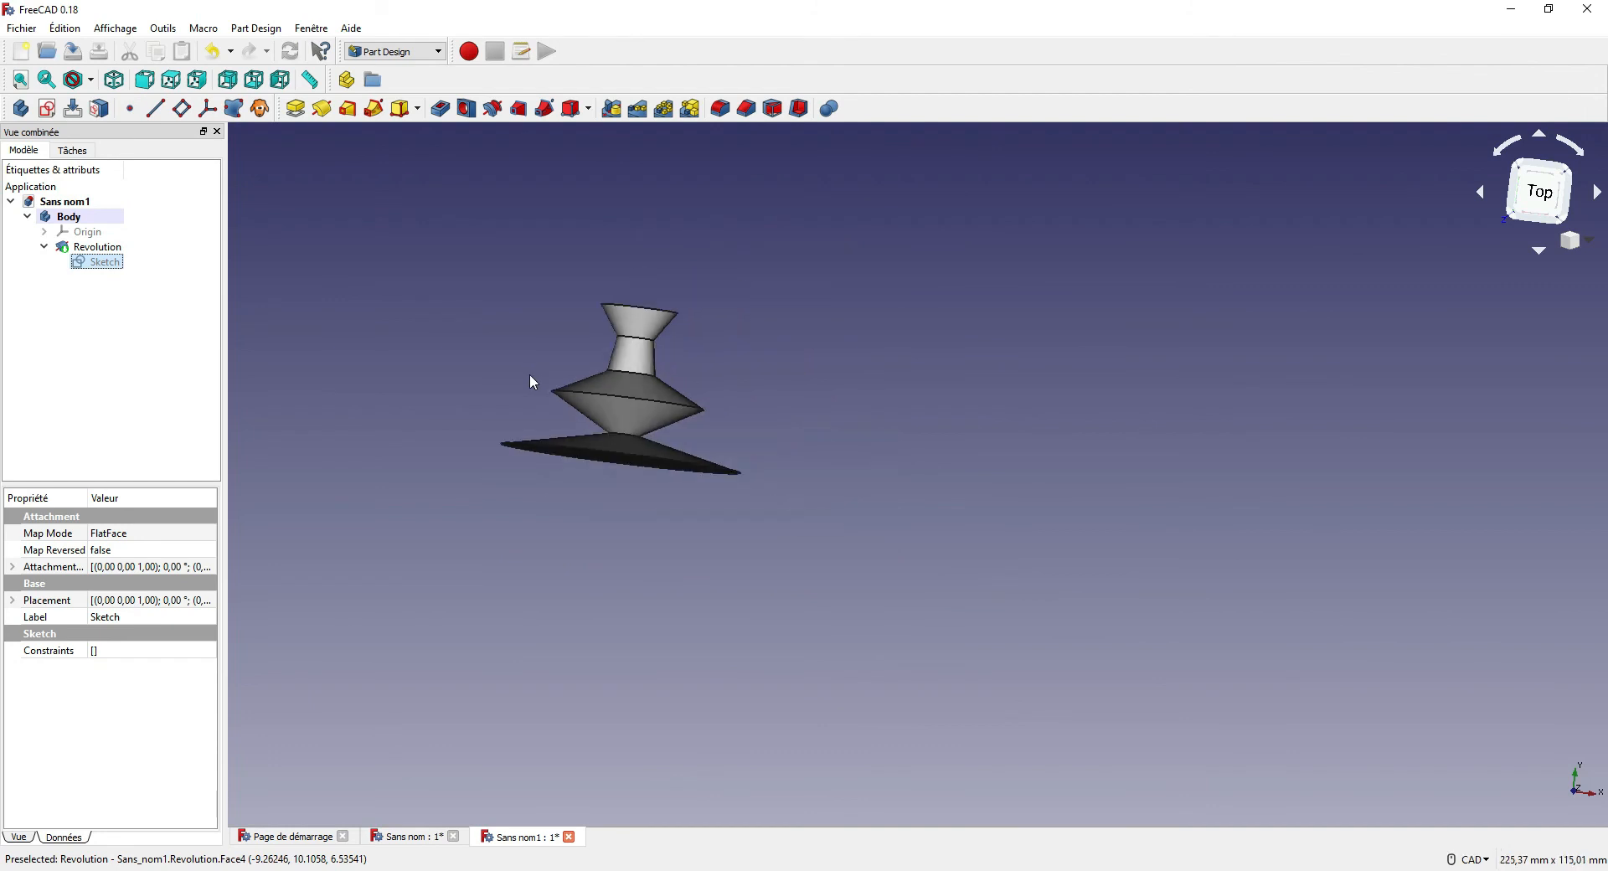
scroll(529, 375, up, 4)
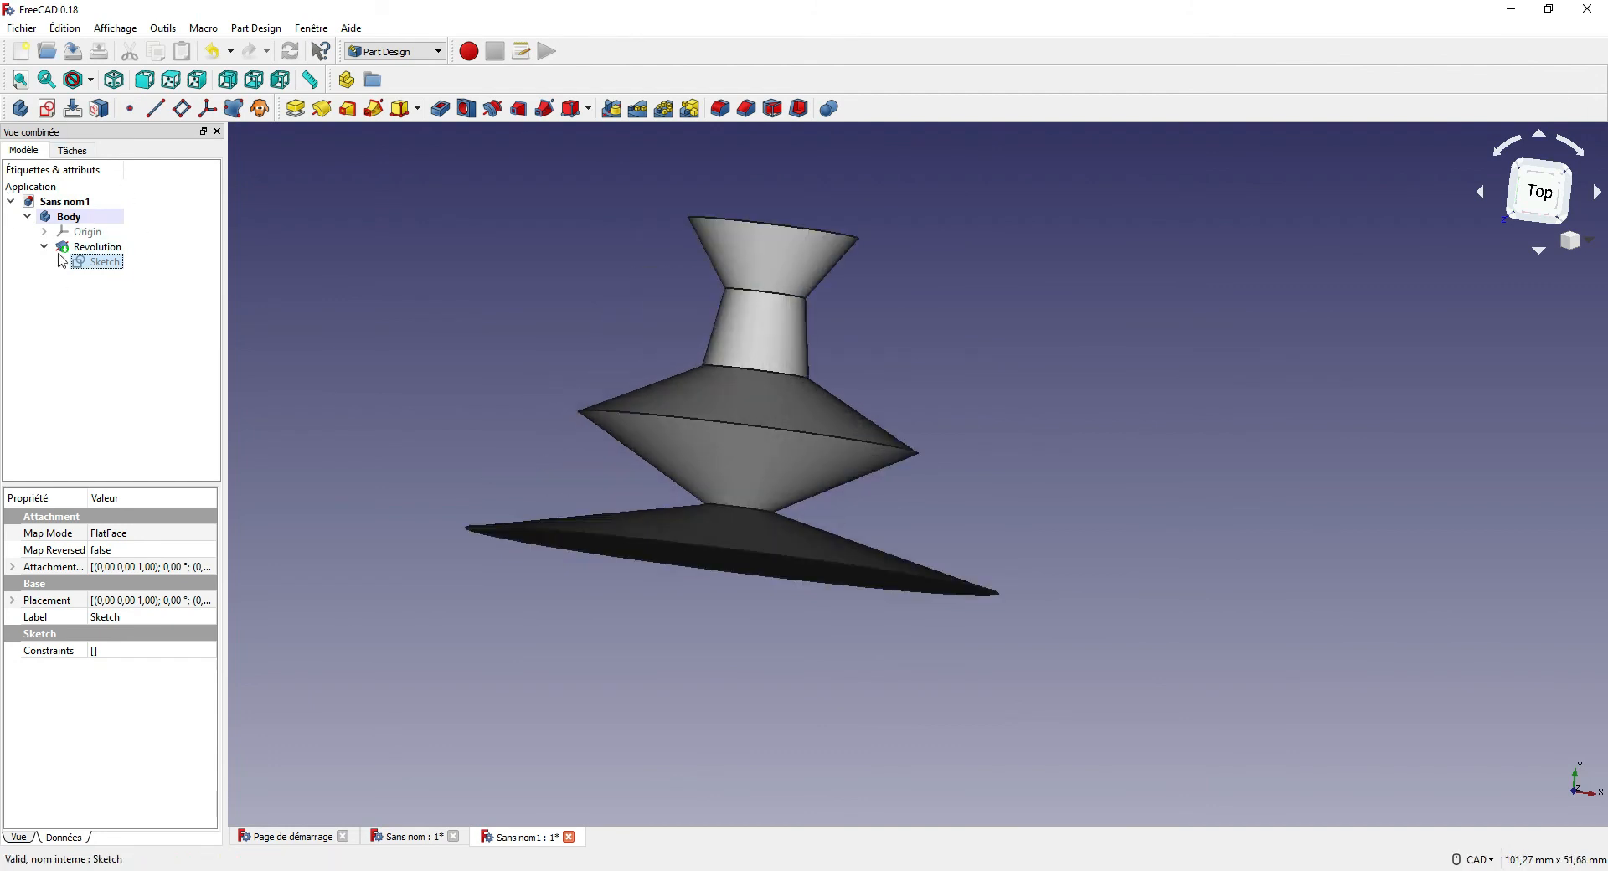
Reopen the revolution's sketch and delete the top horizontal edge and the two zigzag segments below it
double_click(124, 265)
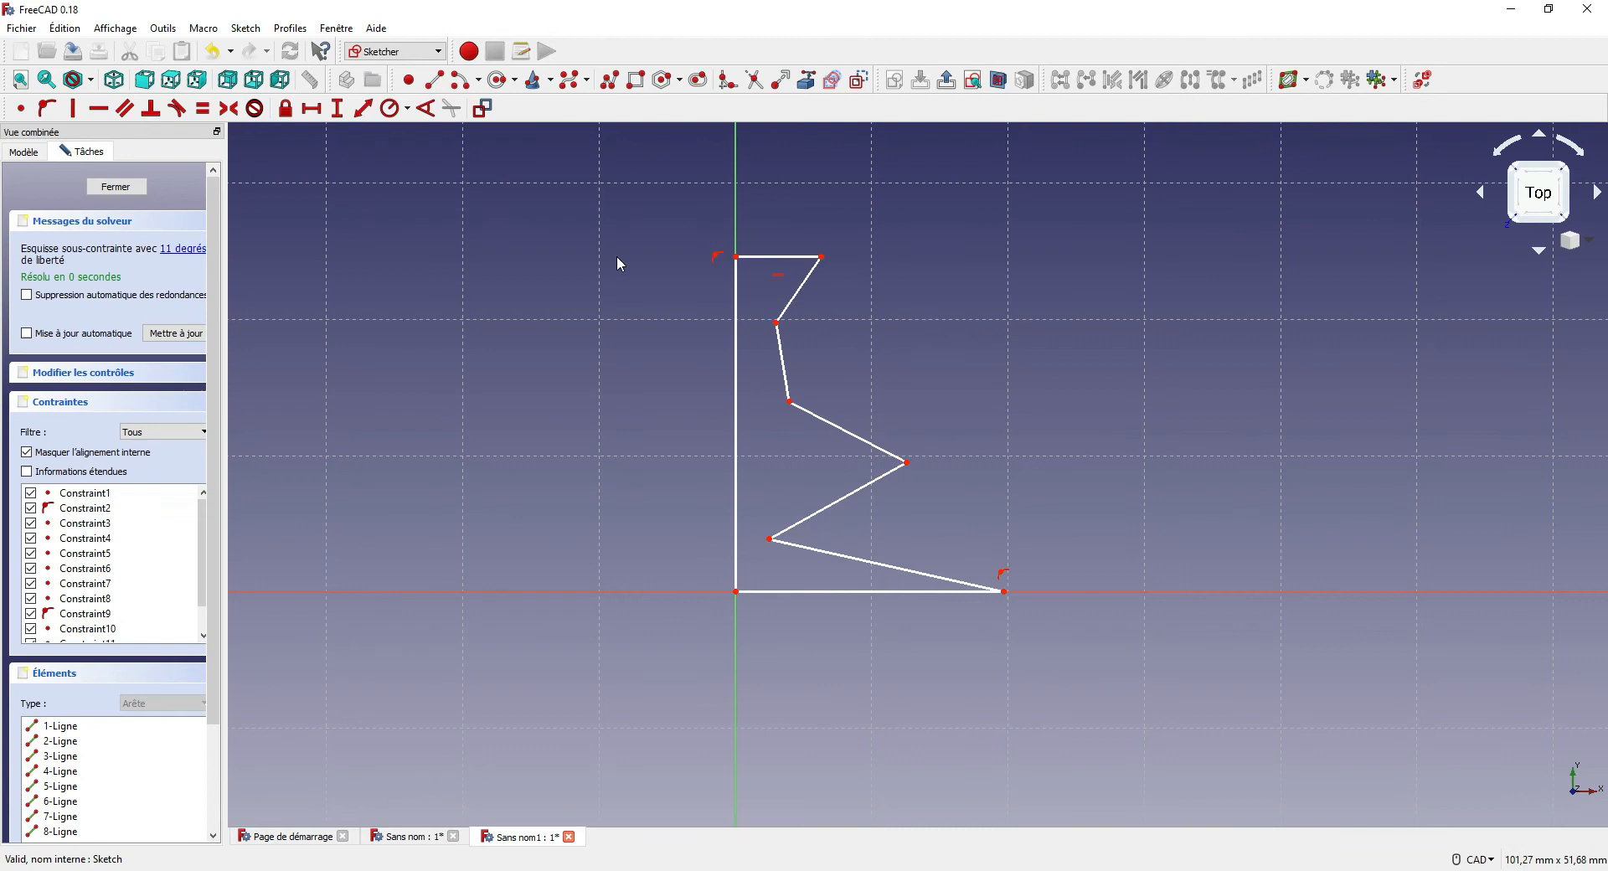
click(800, 257)
key(Delete)
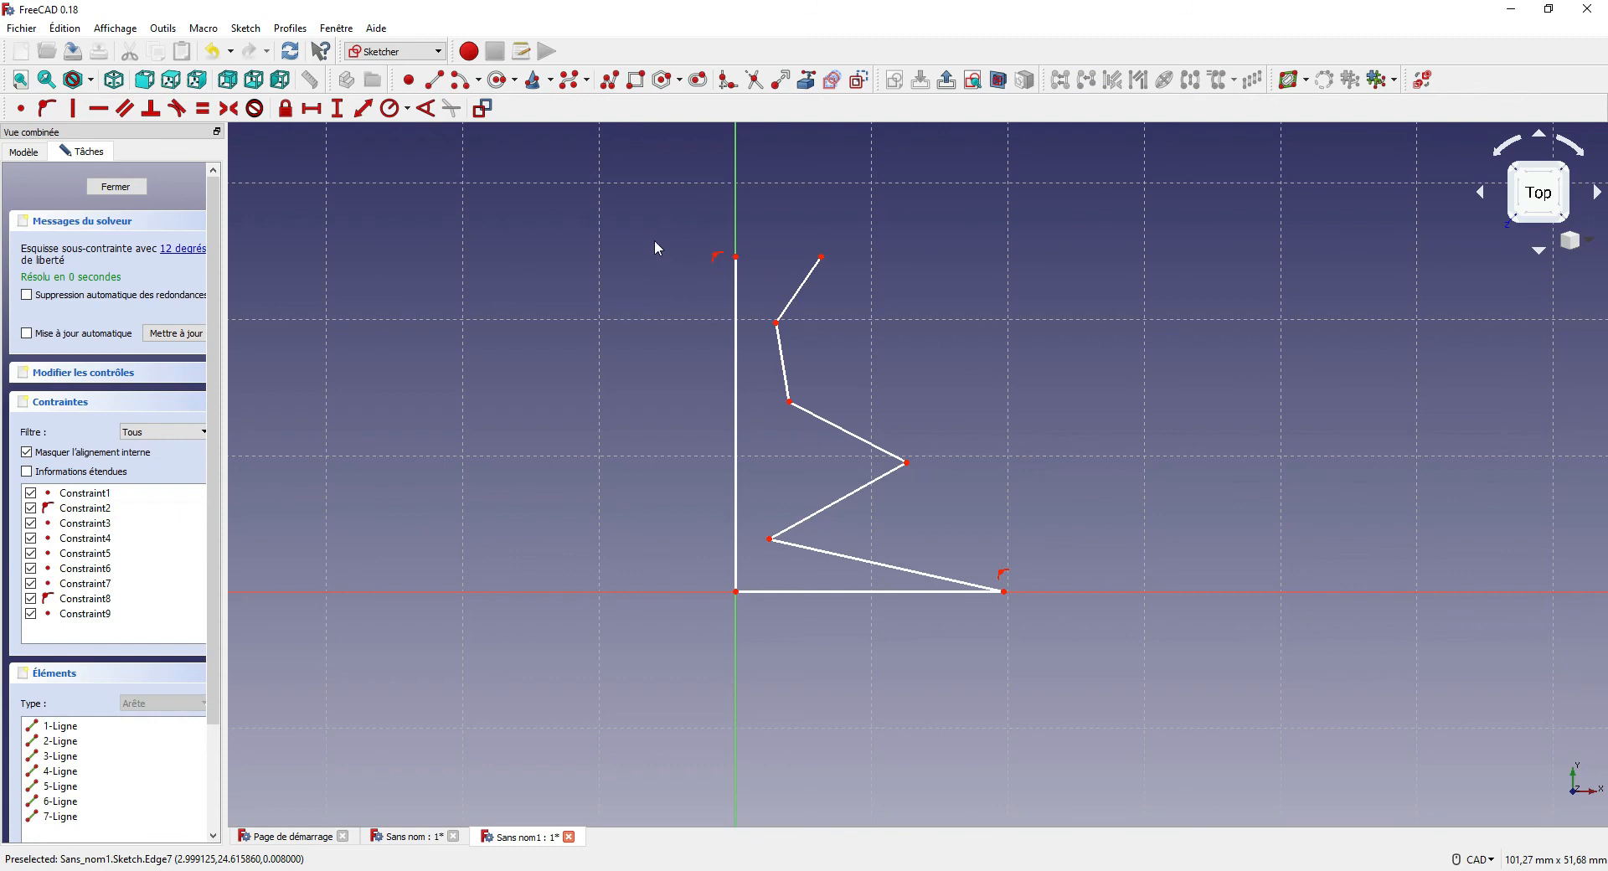
click(800, 285)
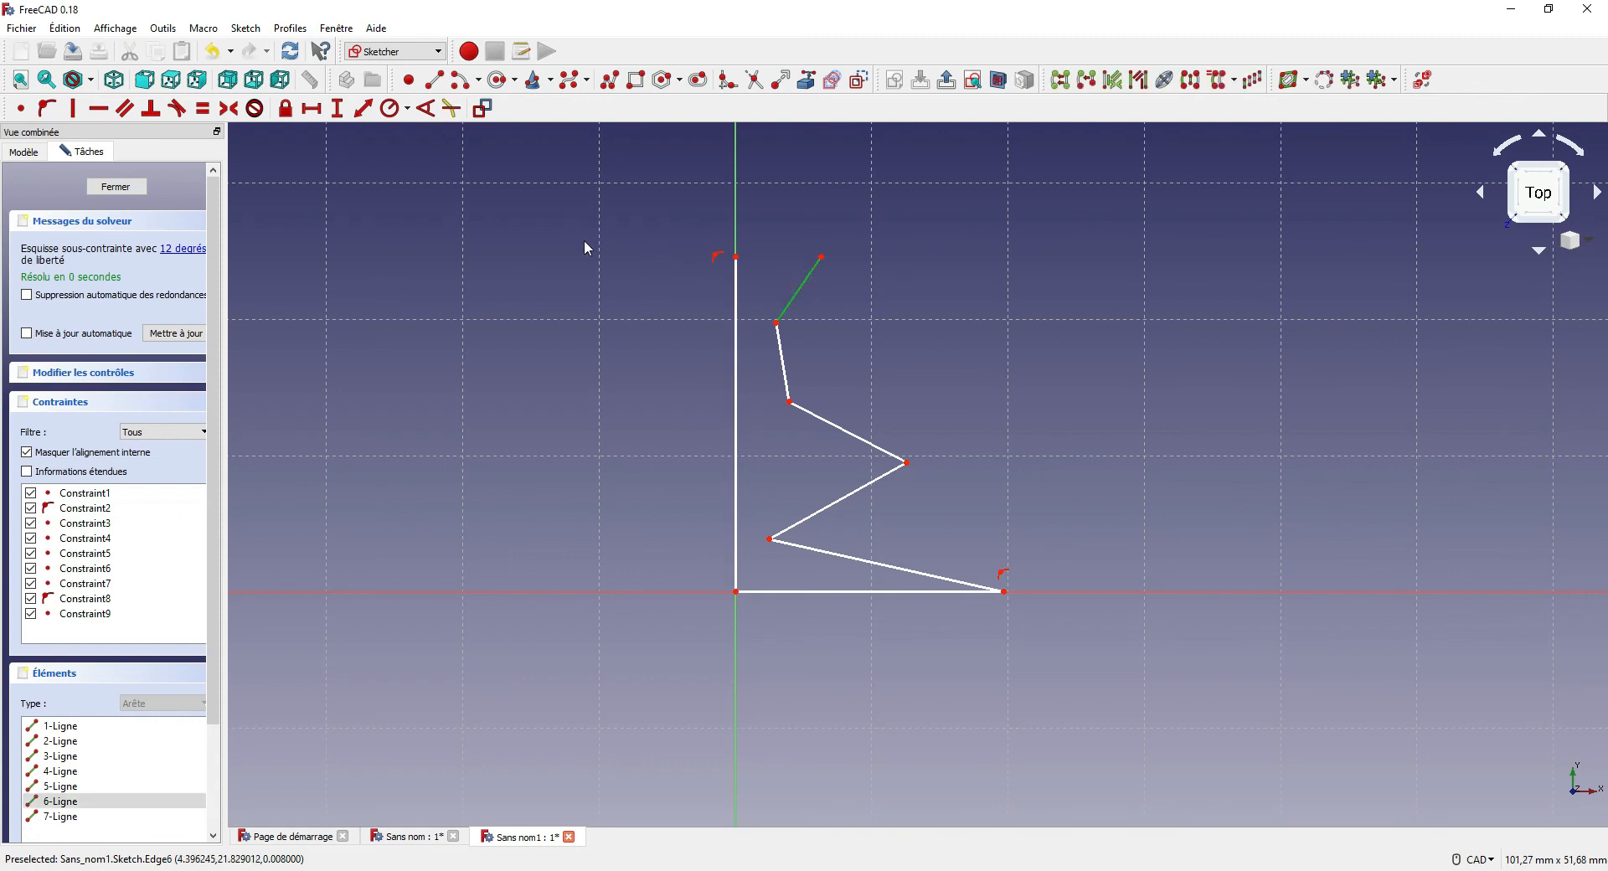
key(Delete)
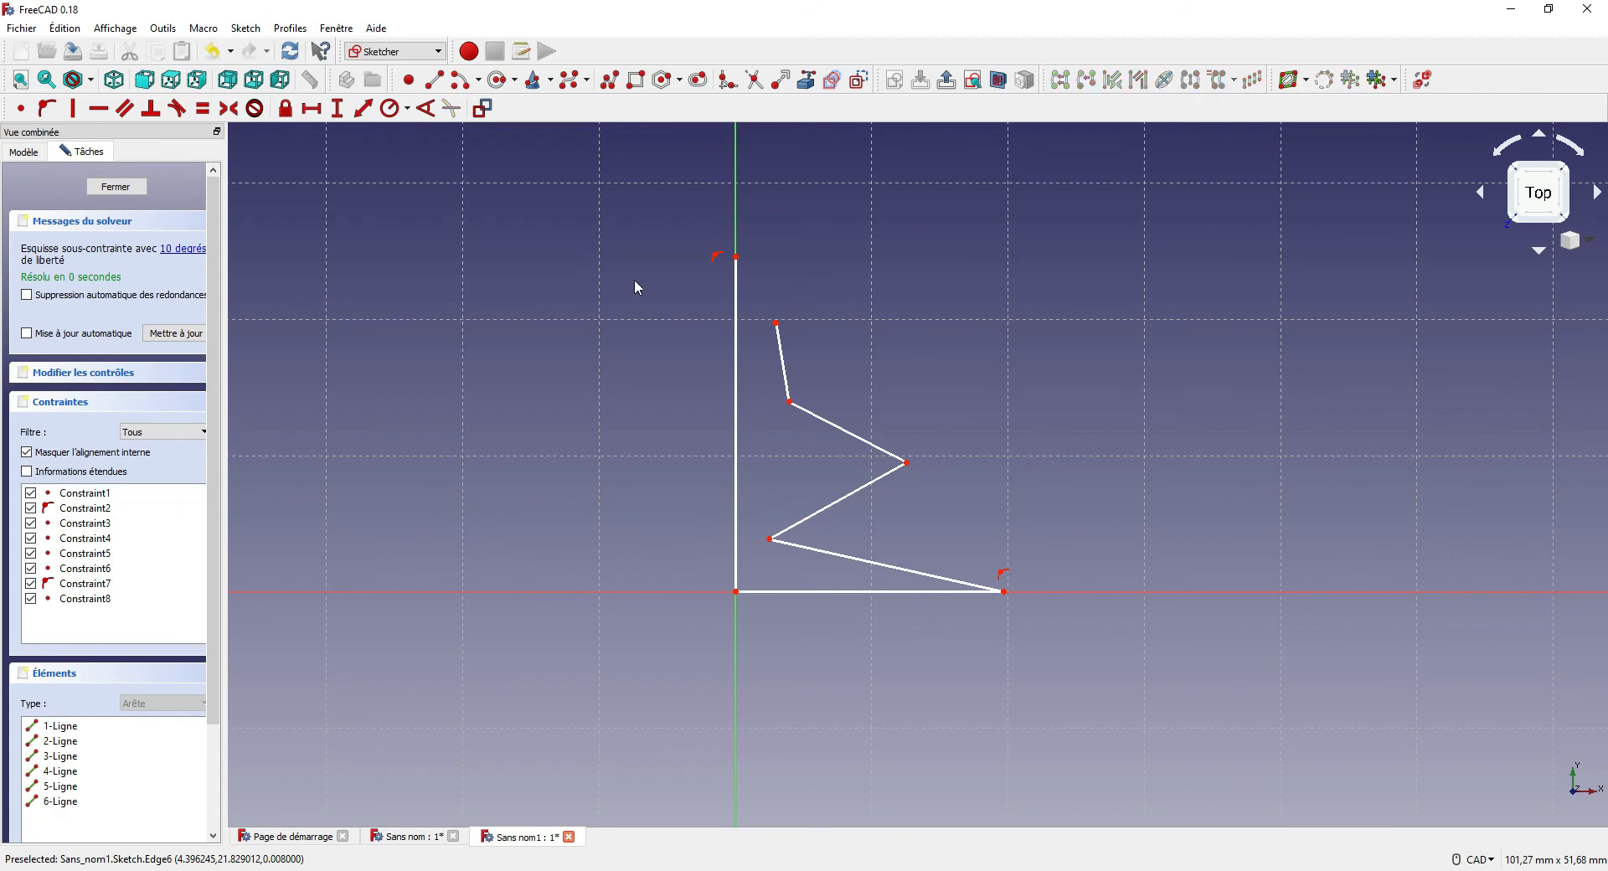
click(782, 367)
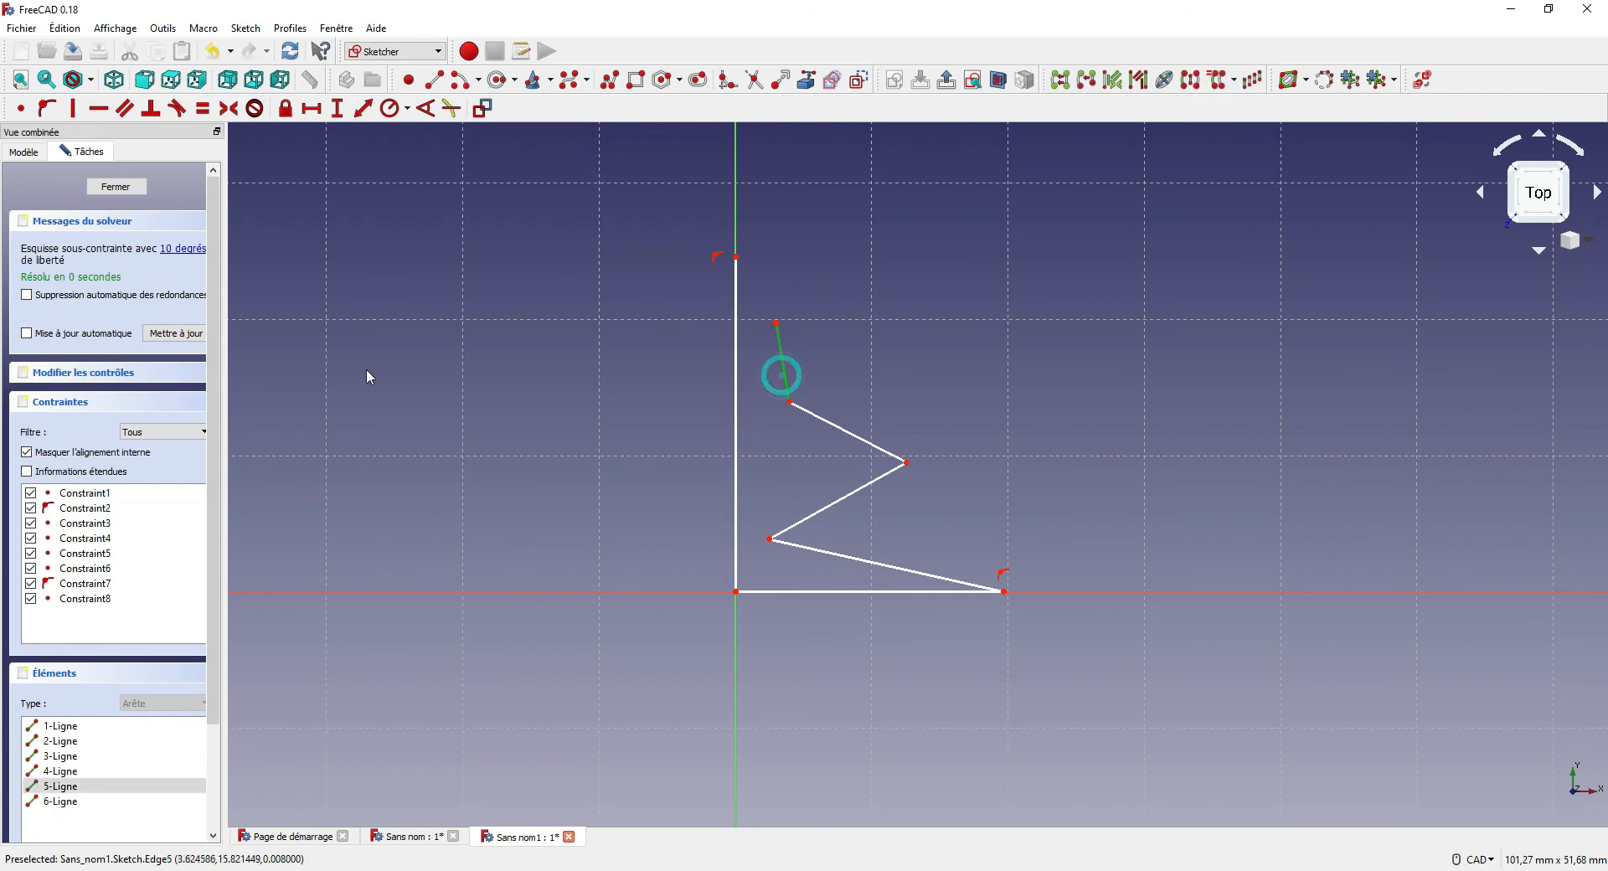
key(Delete)
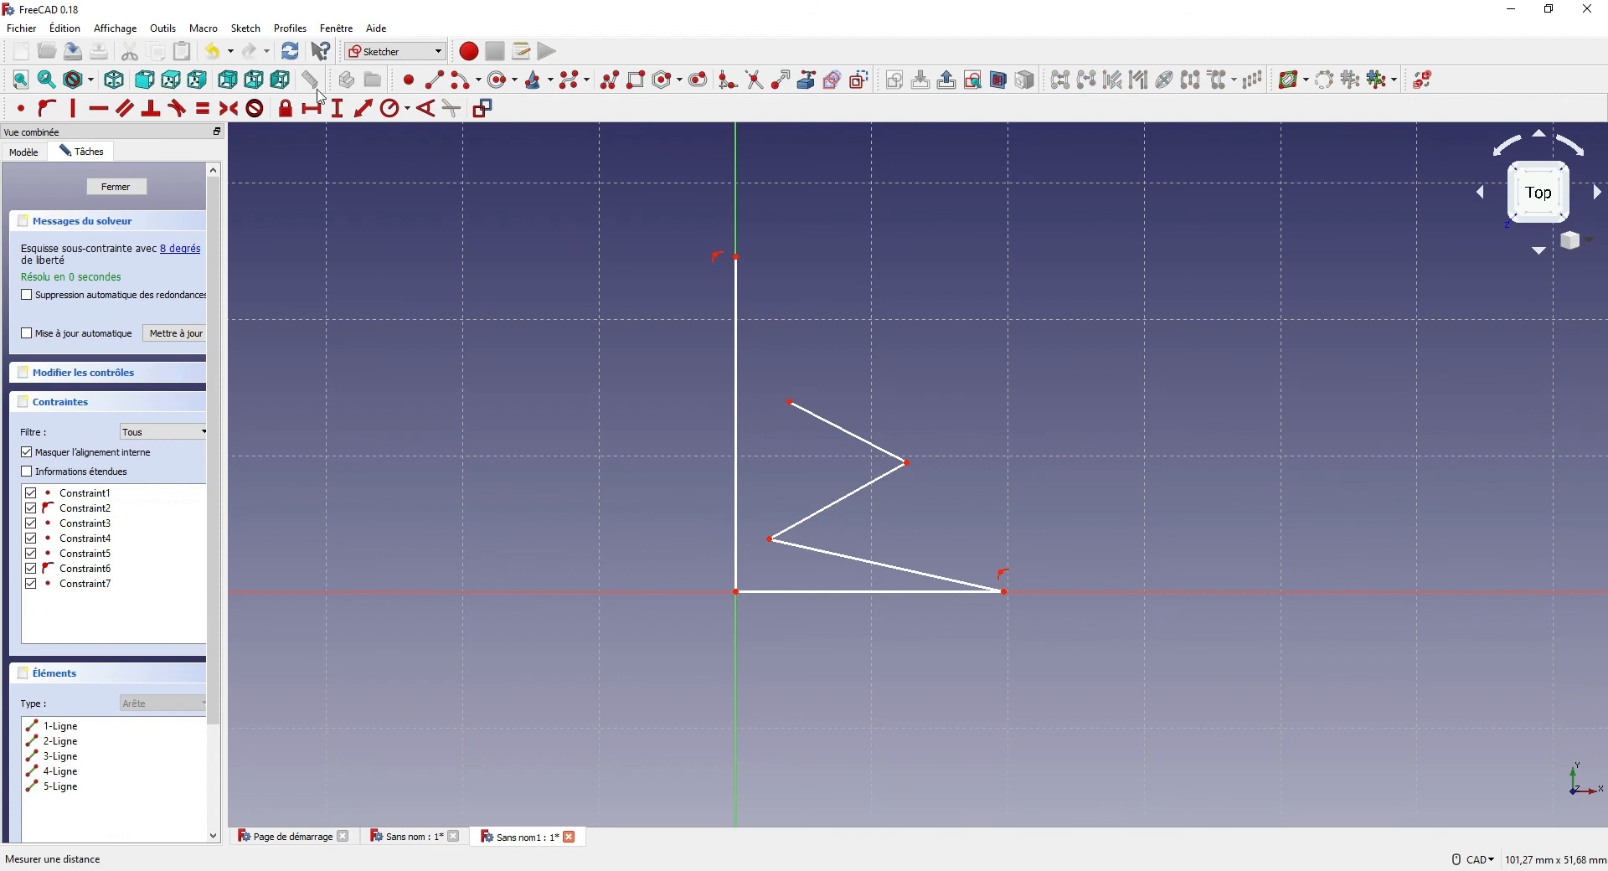
Bridge the gap with an outward-bulging three-point arc of about 5.8 mm radius from the zigzag's open end to the vertical edge's top, and close the sketch
click(477, 81)
click(466, 126)
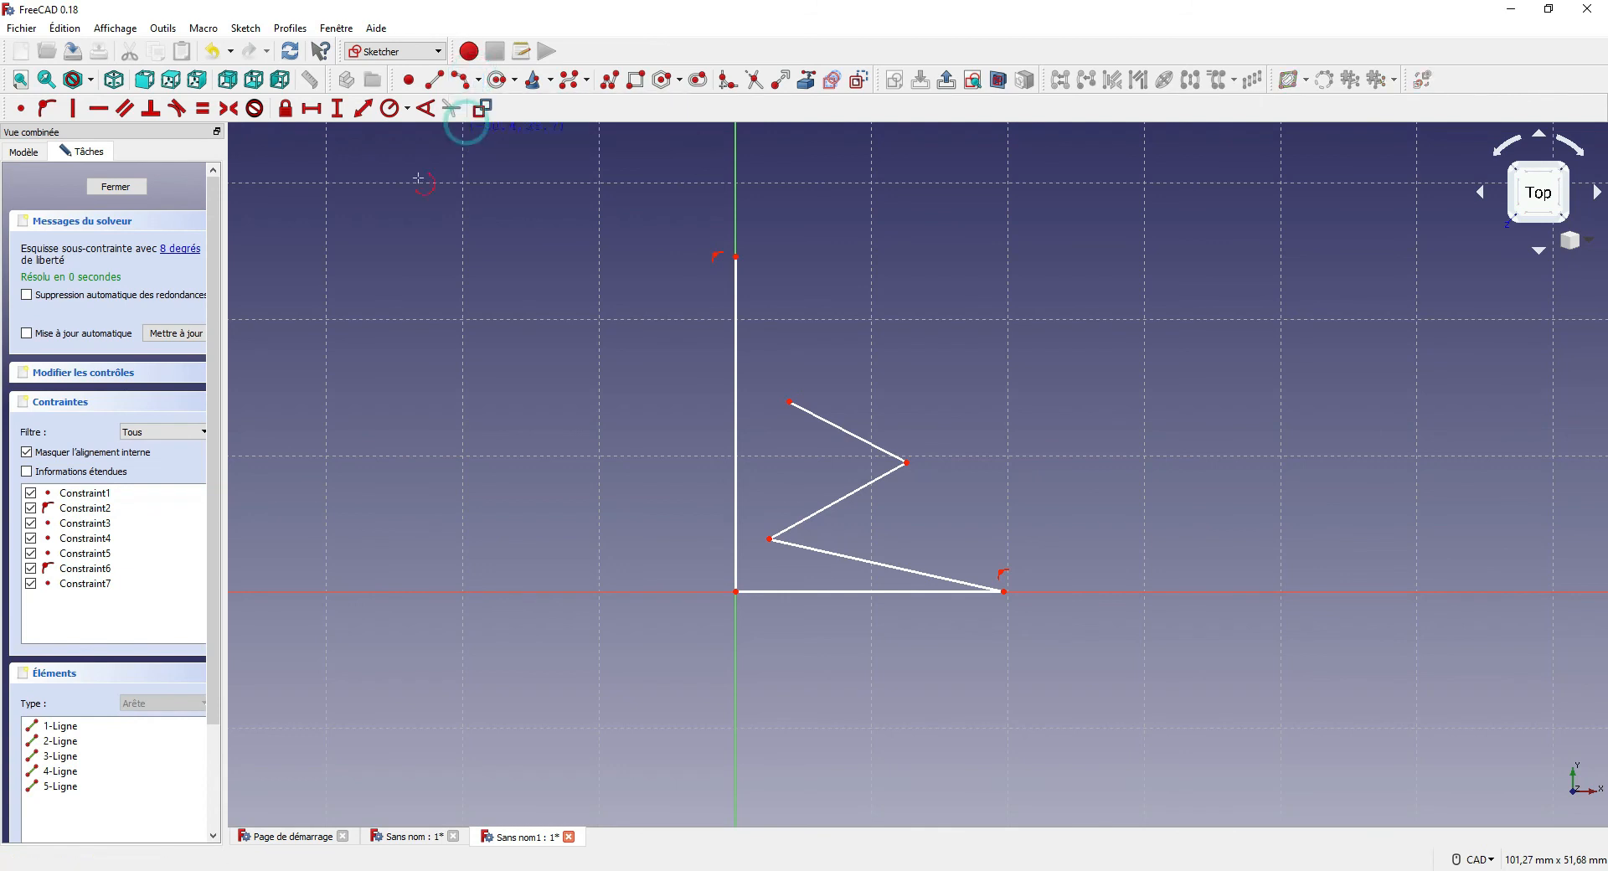
click(788, 402)
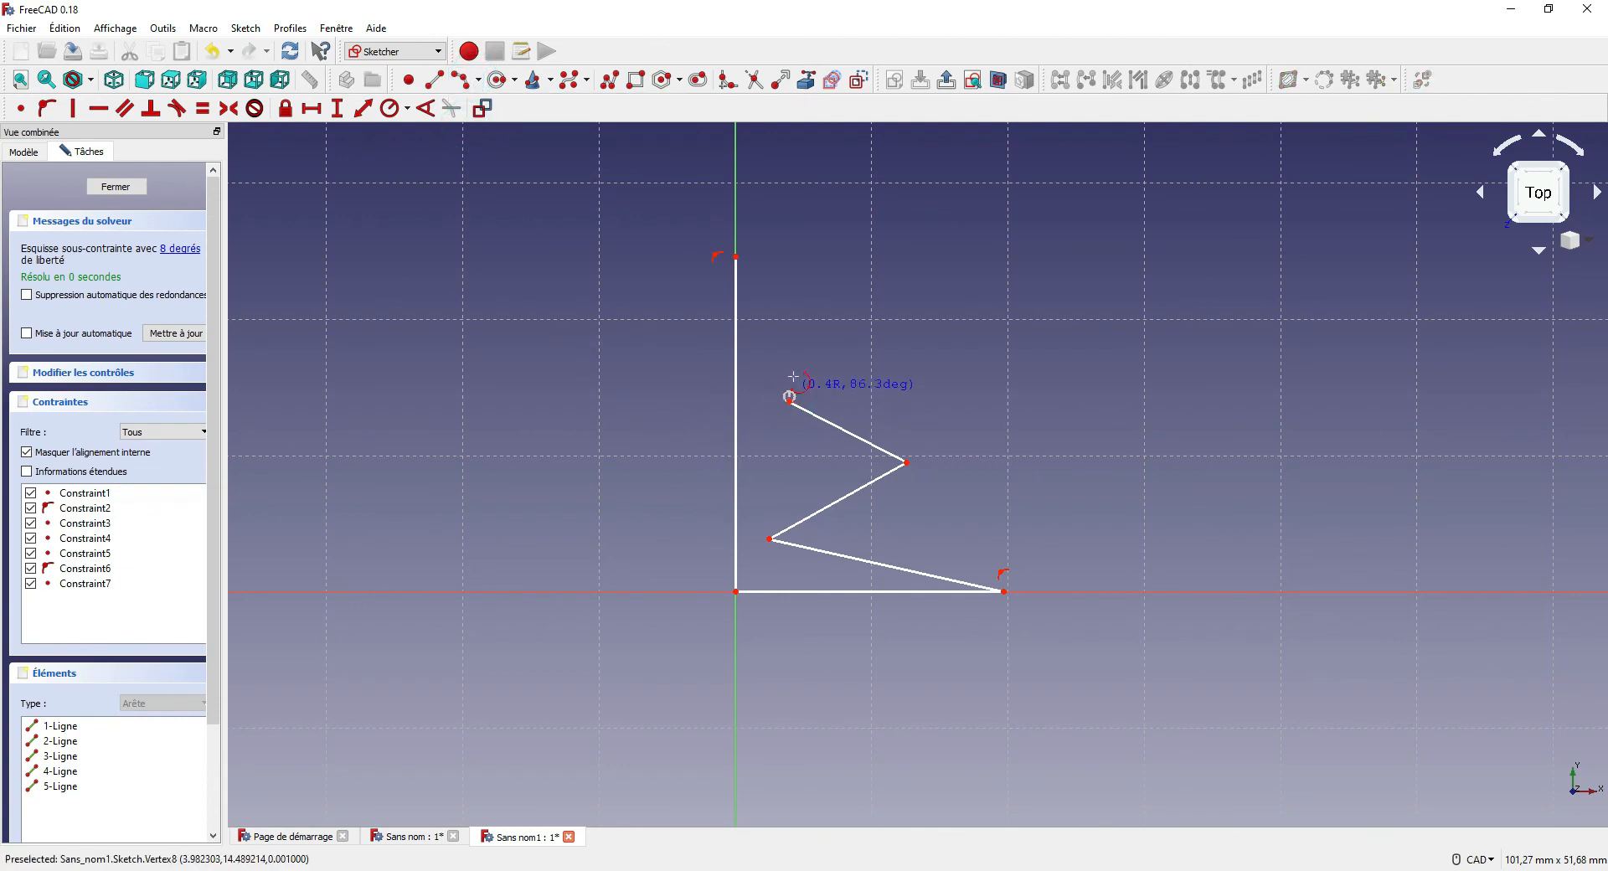
click(736, 257)
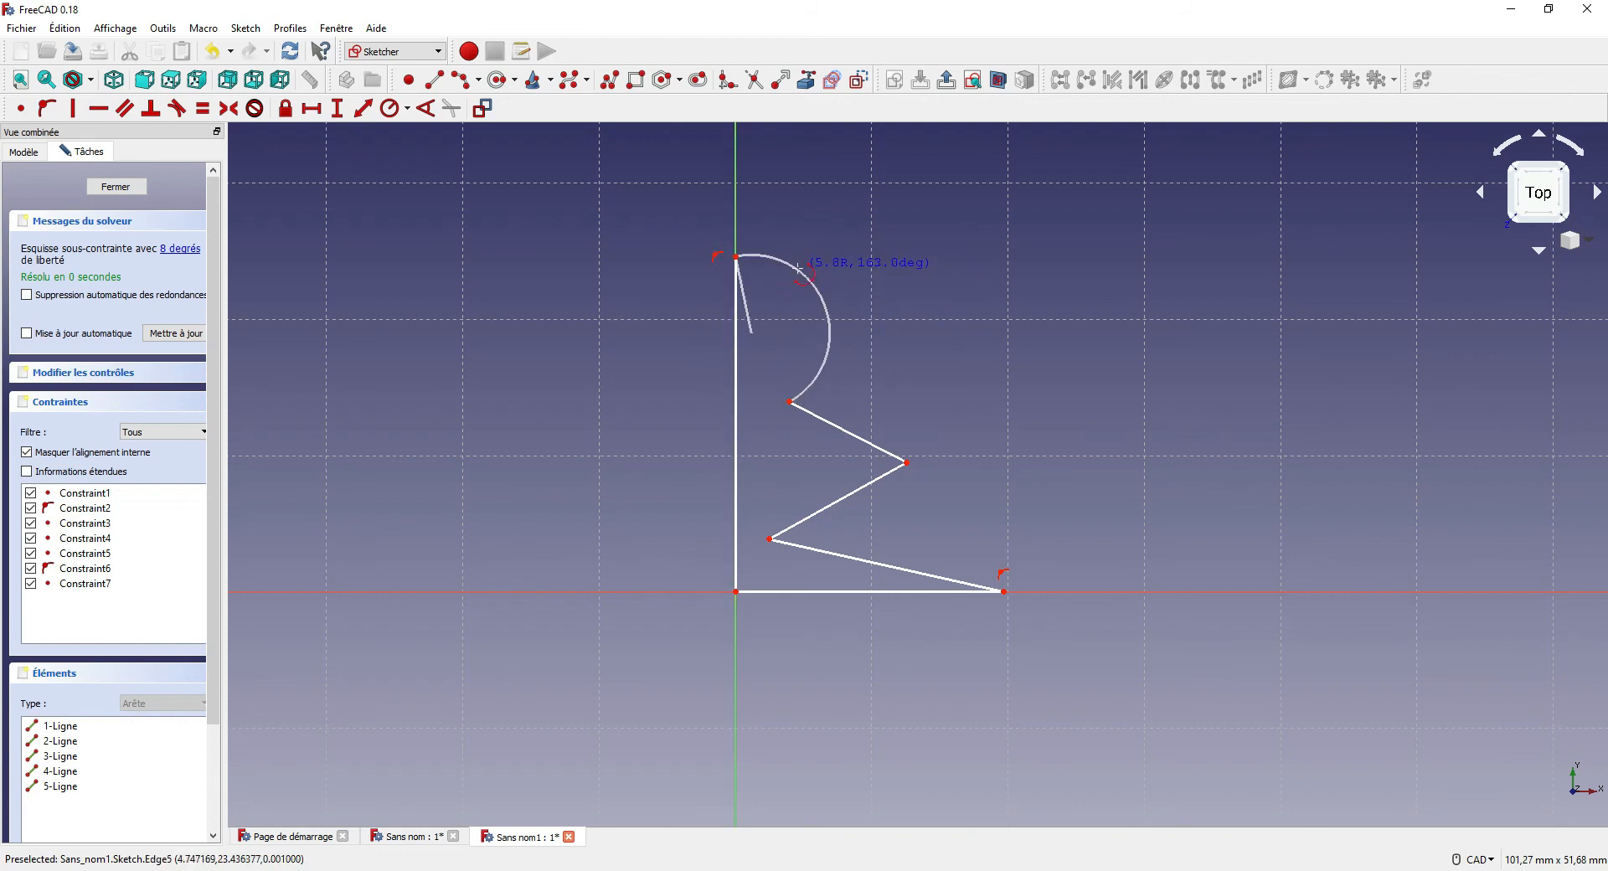
click(796, 255)
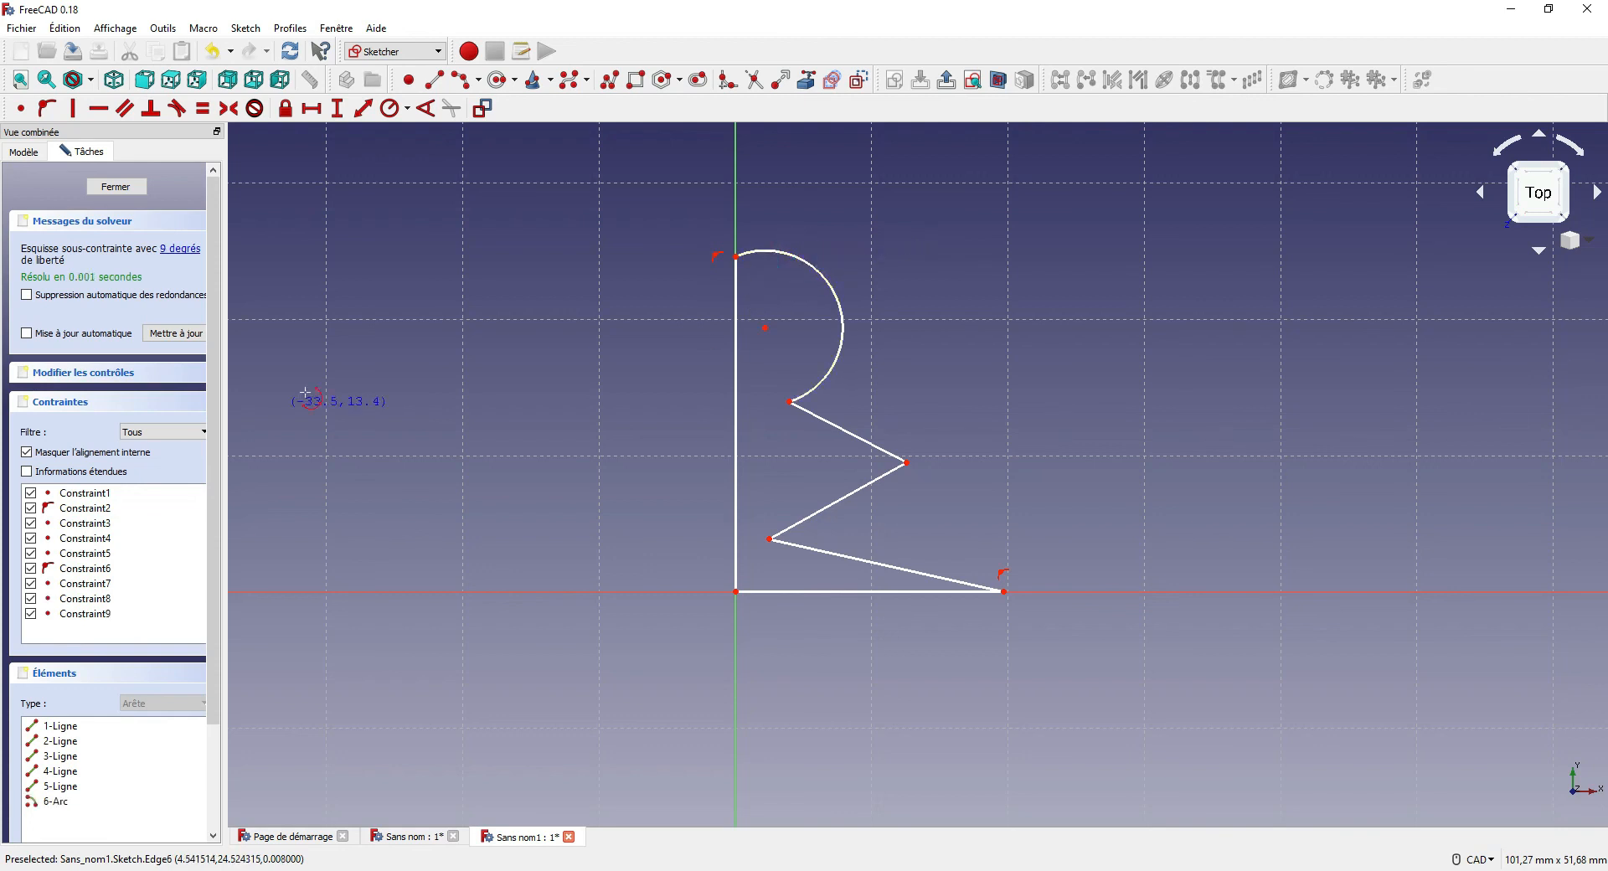
click(117, 187)
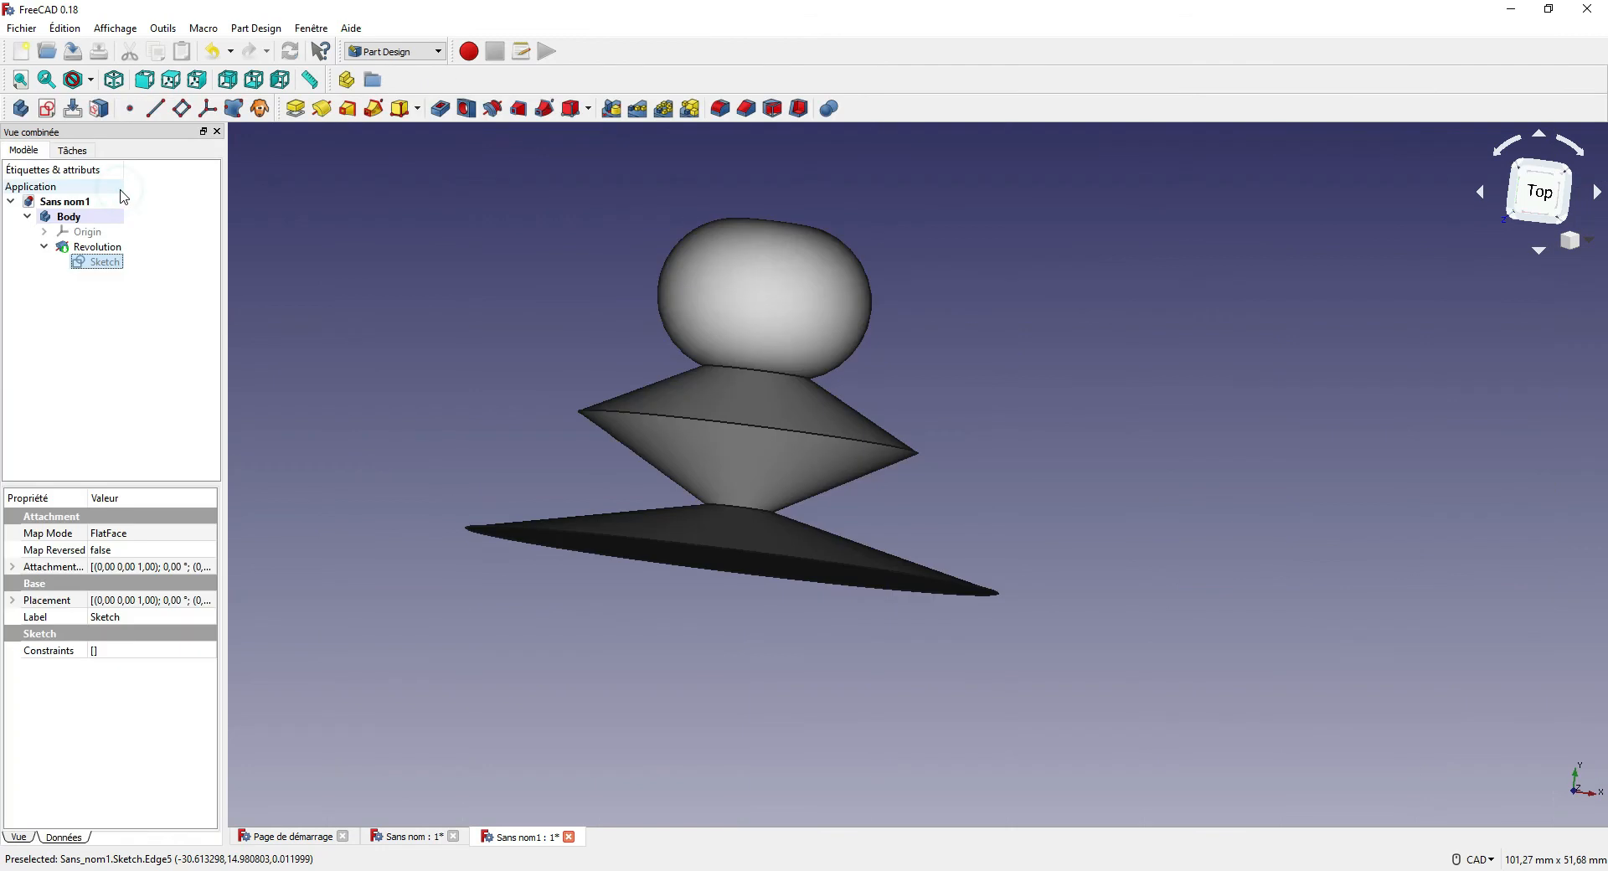
Fillet the sharp outer circular edge of the revolved solid's middle double-cone section with a 3 mm radius
middle_drag(519, 314, 556, 276)
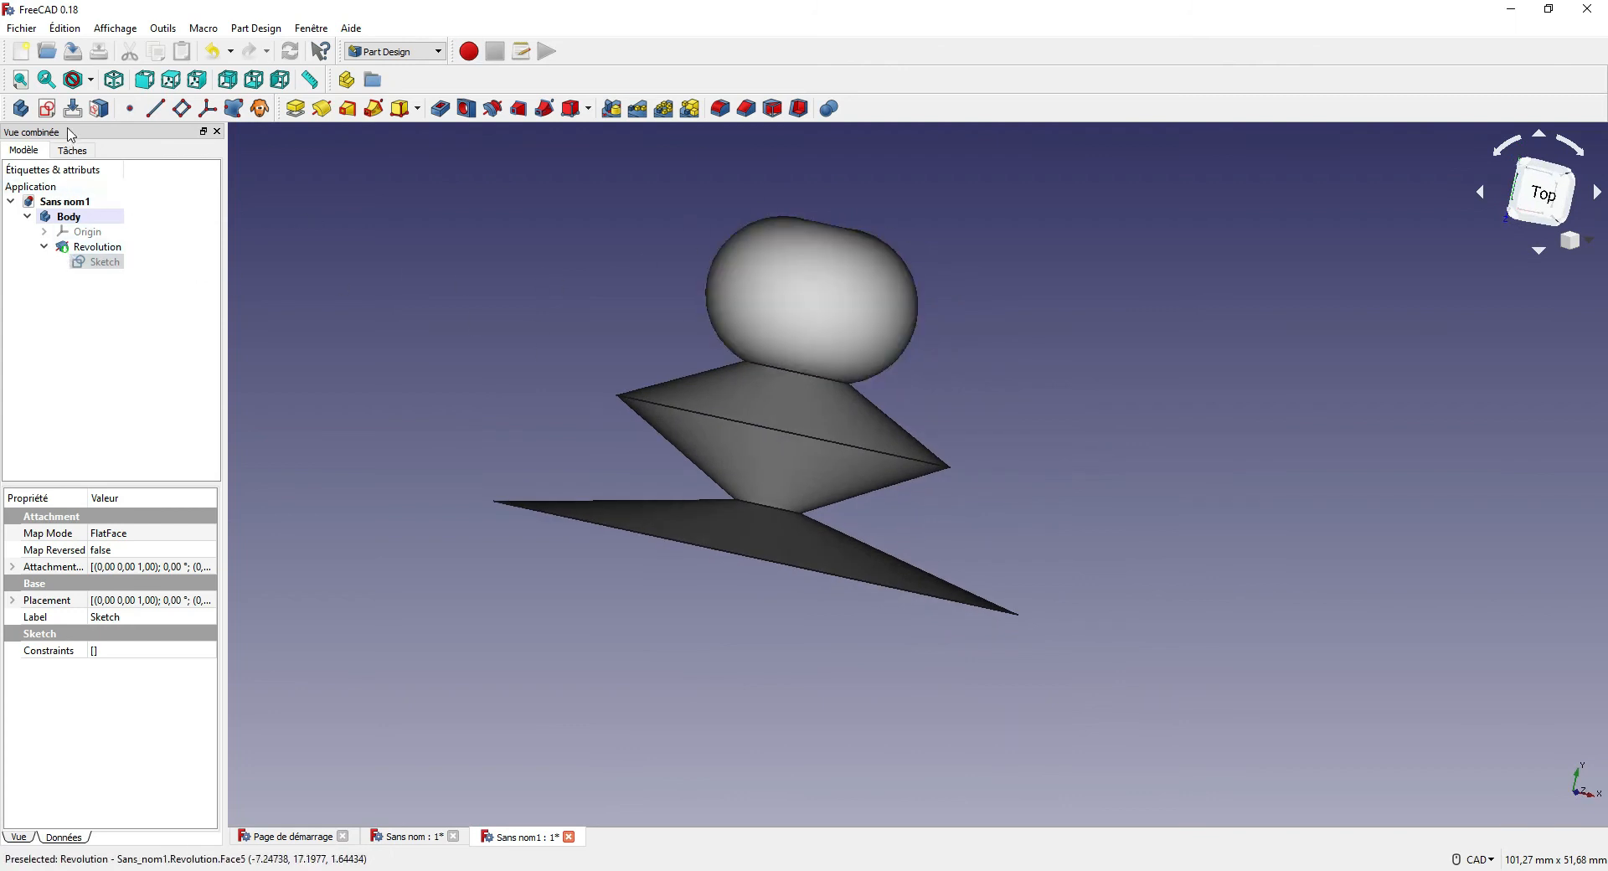
click(688, 411)
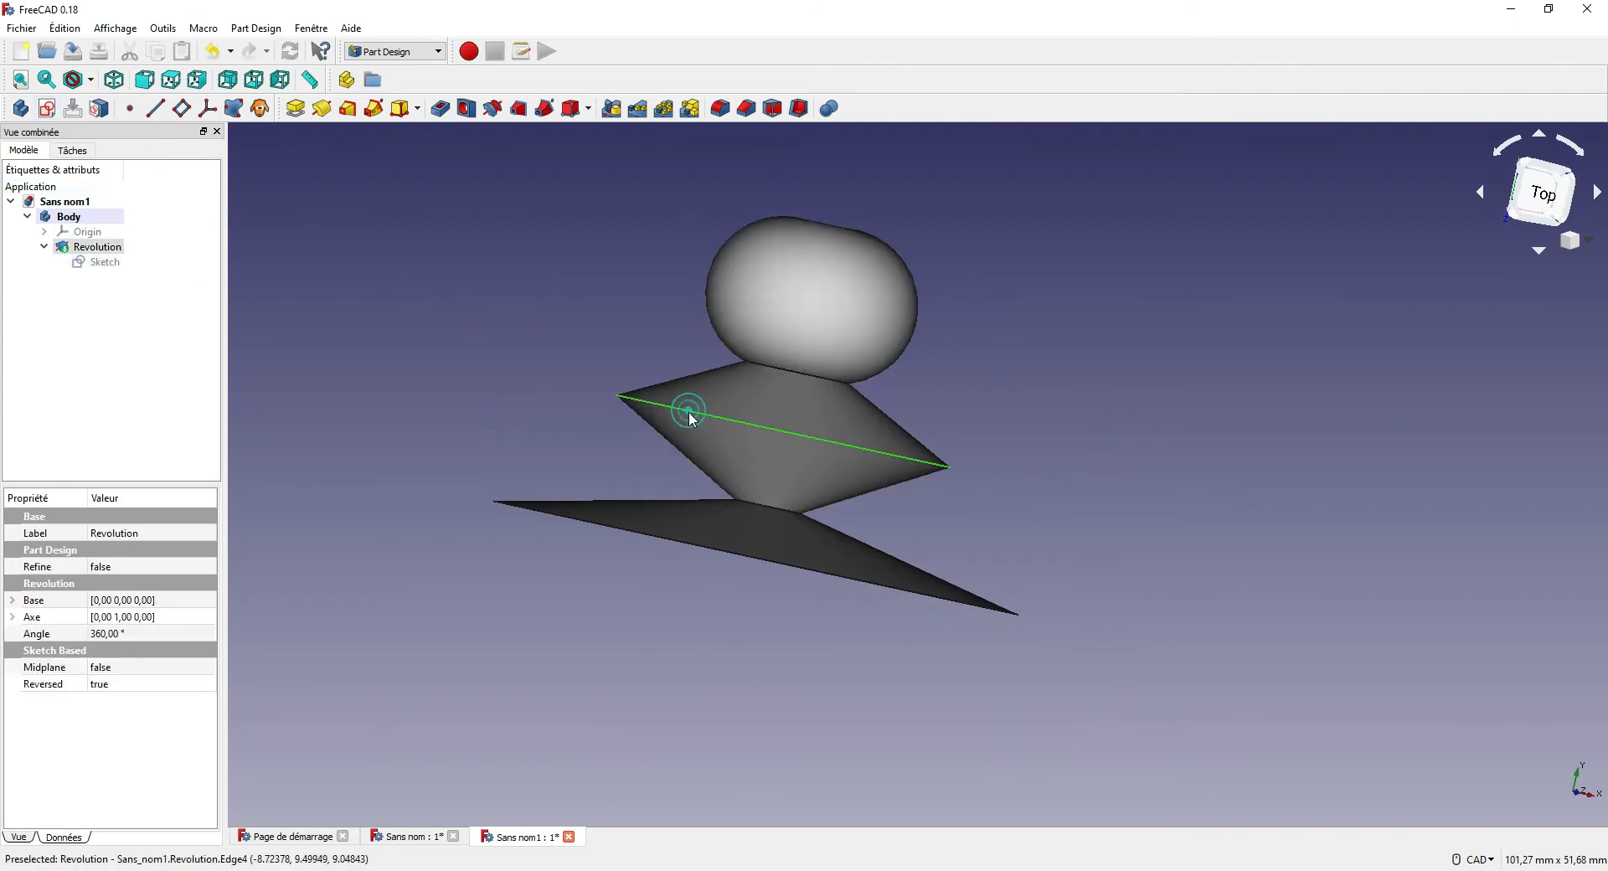
click(730, 110)
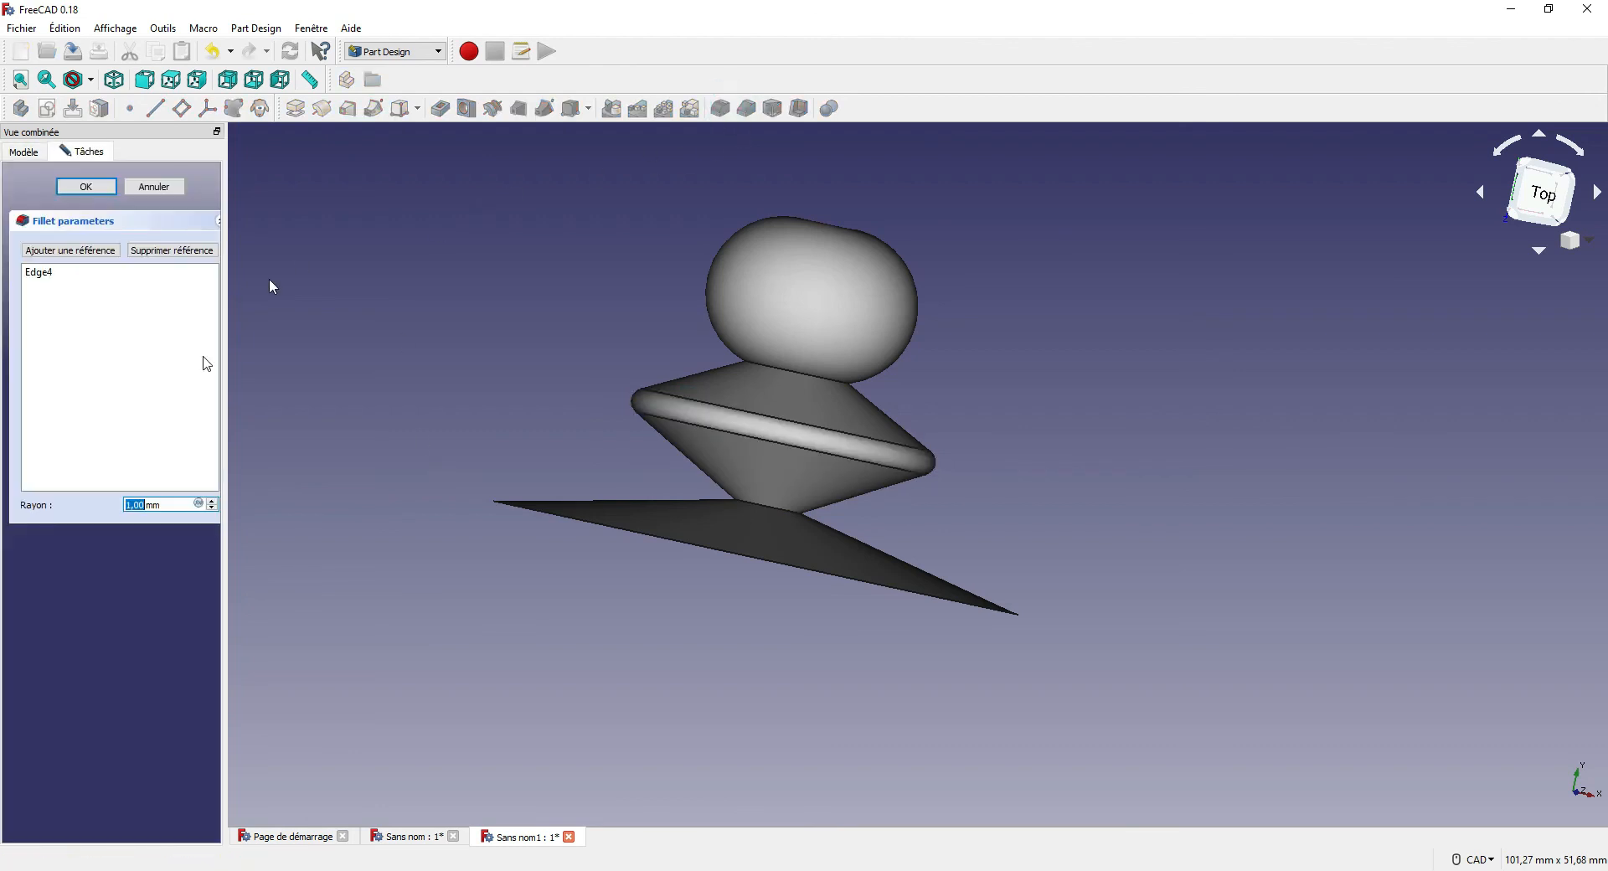
text(5)
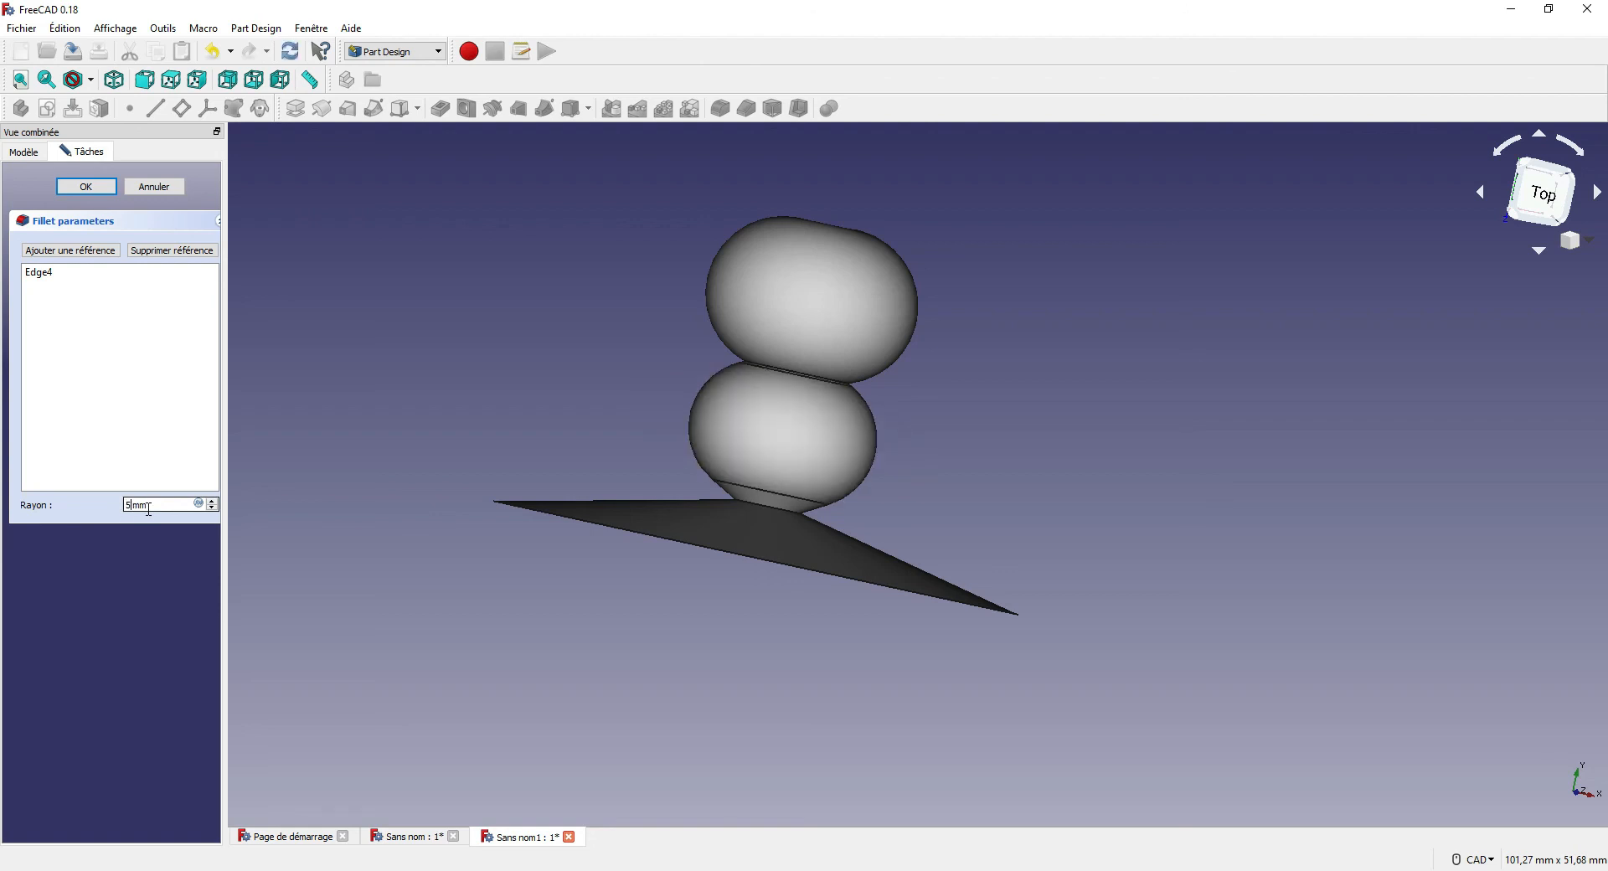
key(BackSpace)
text(3)
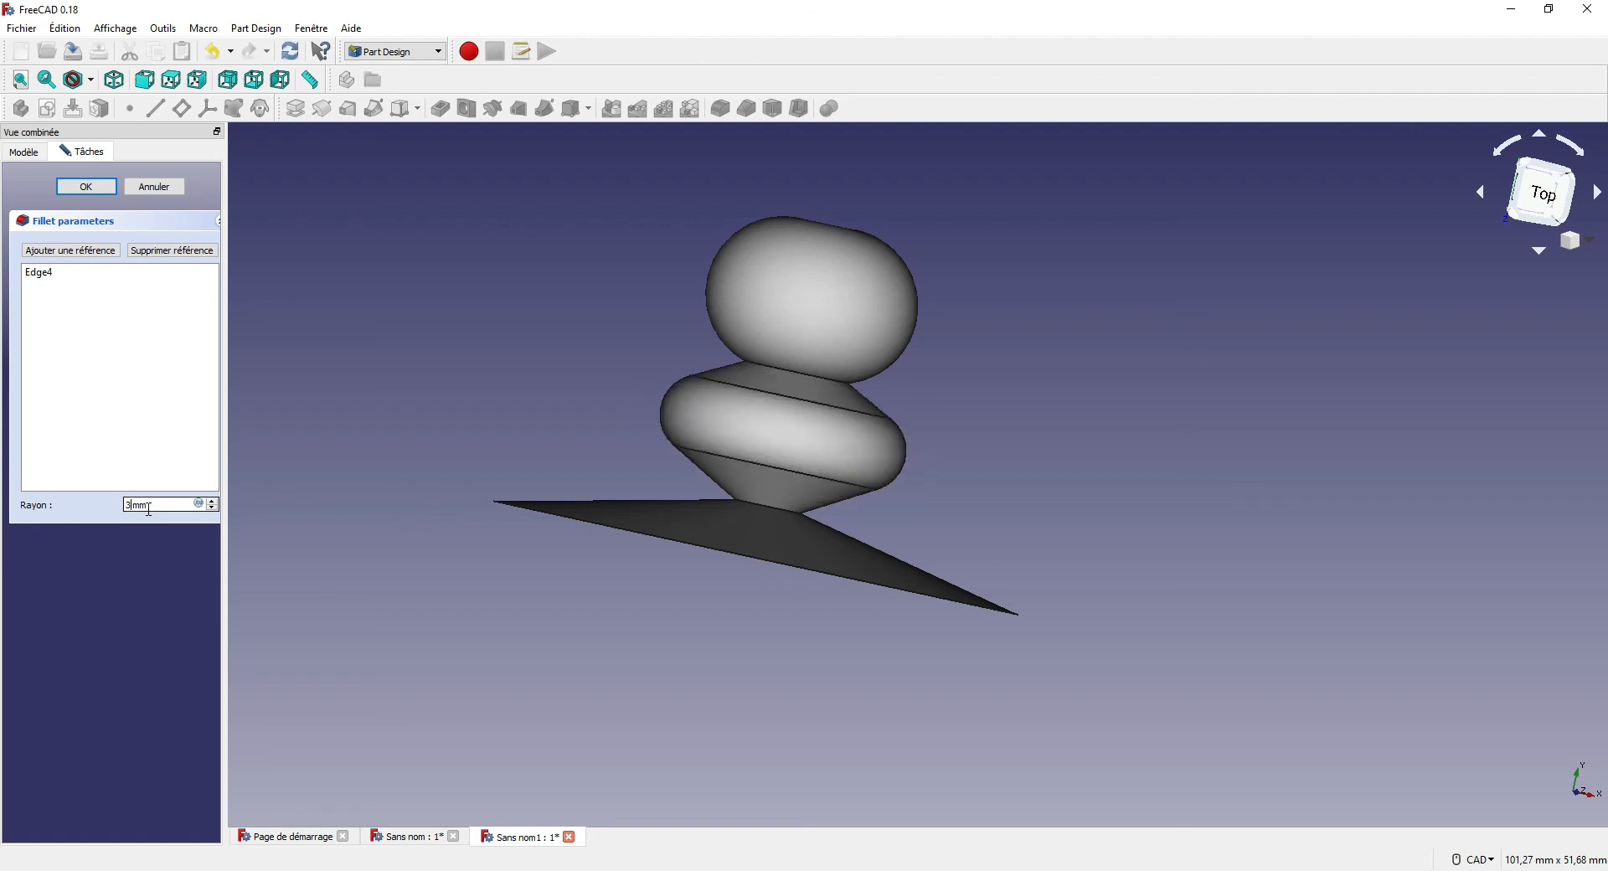
click(91, 187)
middle_drag(533, 343, 634, 362)
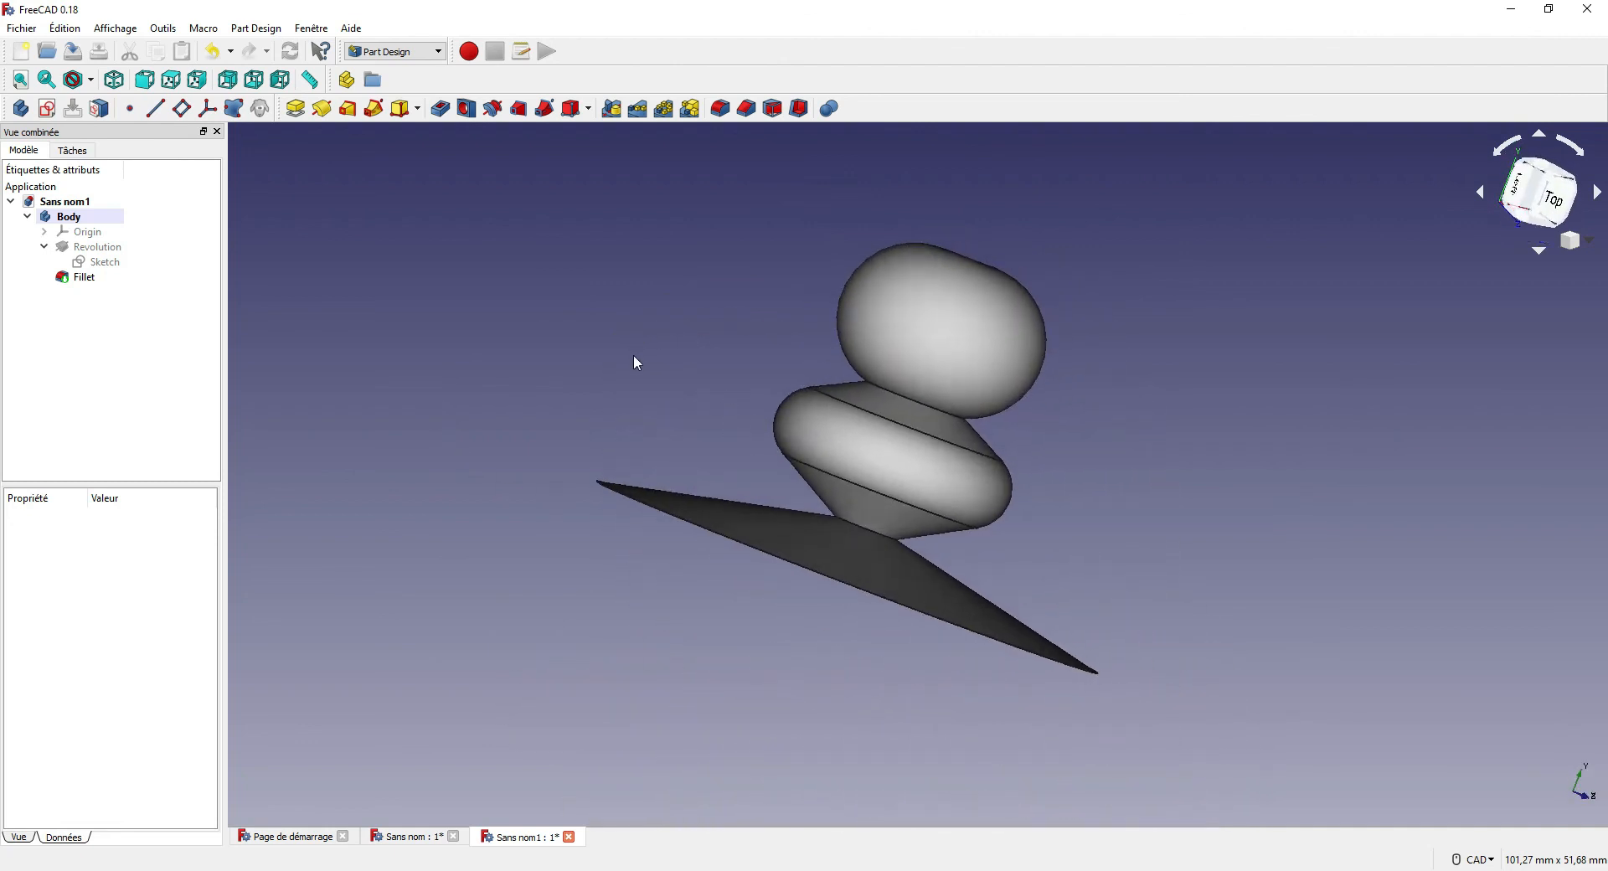